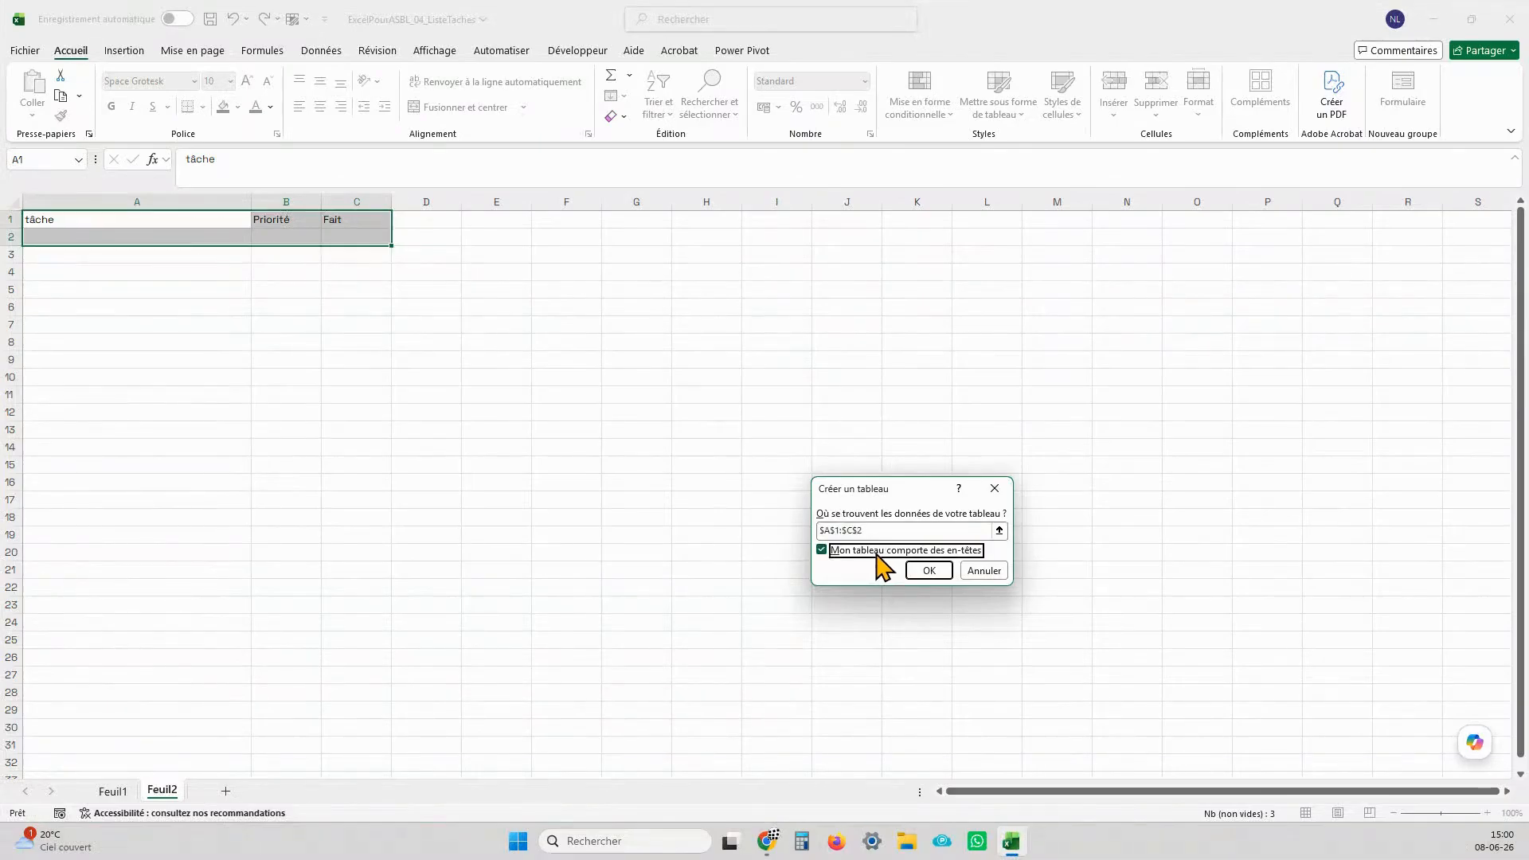
Step: Create a structured table from A1:C2, using the first row as headers
{"action": "left_click", "coordinate": [928, 570]}
{"action": "left_click", "coordinate": [128, 237]}
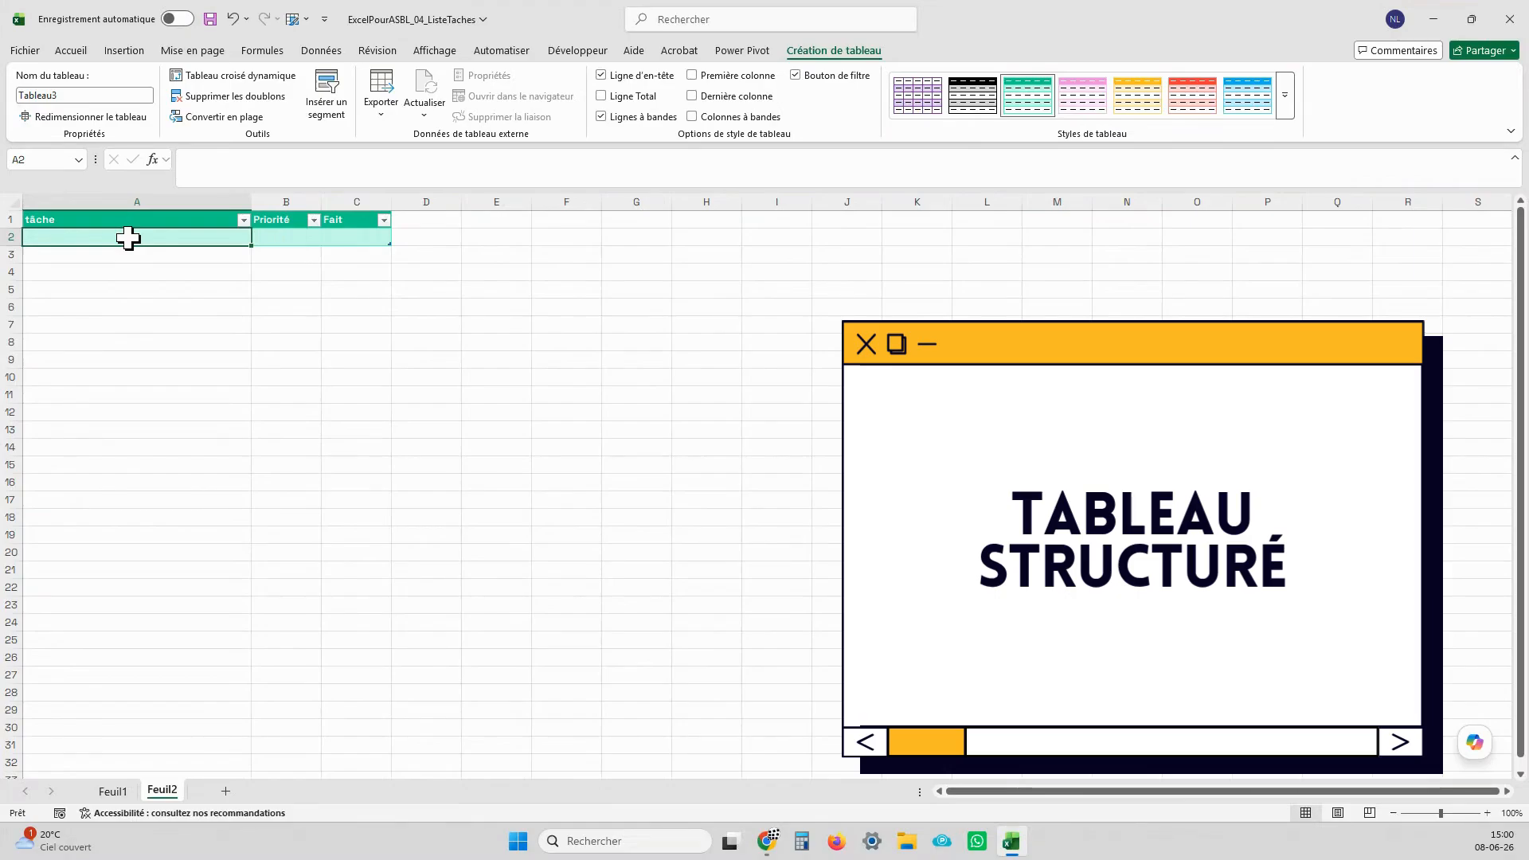
Step: Restrict the first Priorité cell (B2) to a dropdown list with the data validation source 1;2;3
{"action": "left_click", "coordinate": [293, 232]}
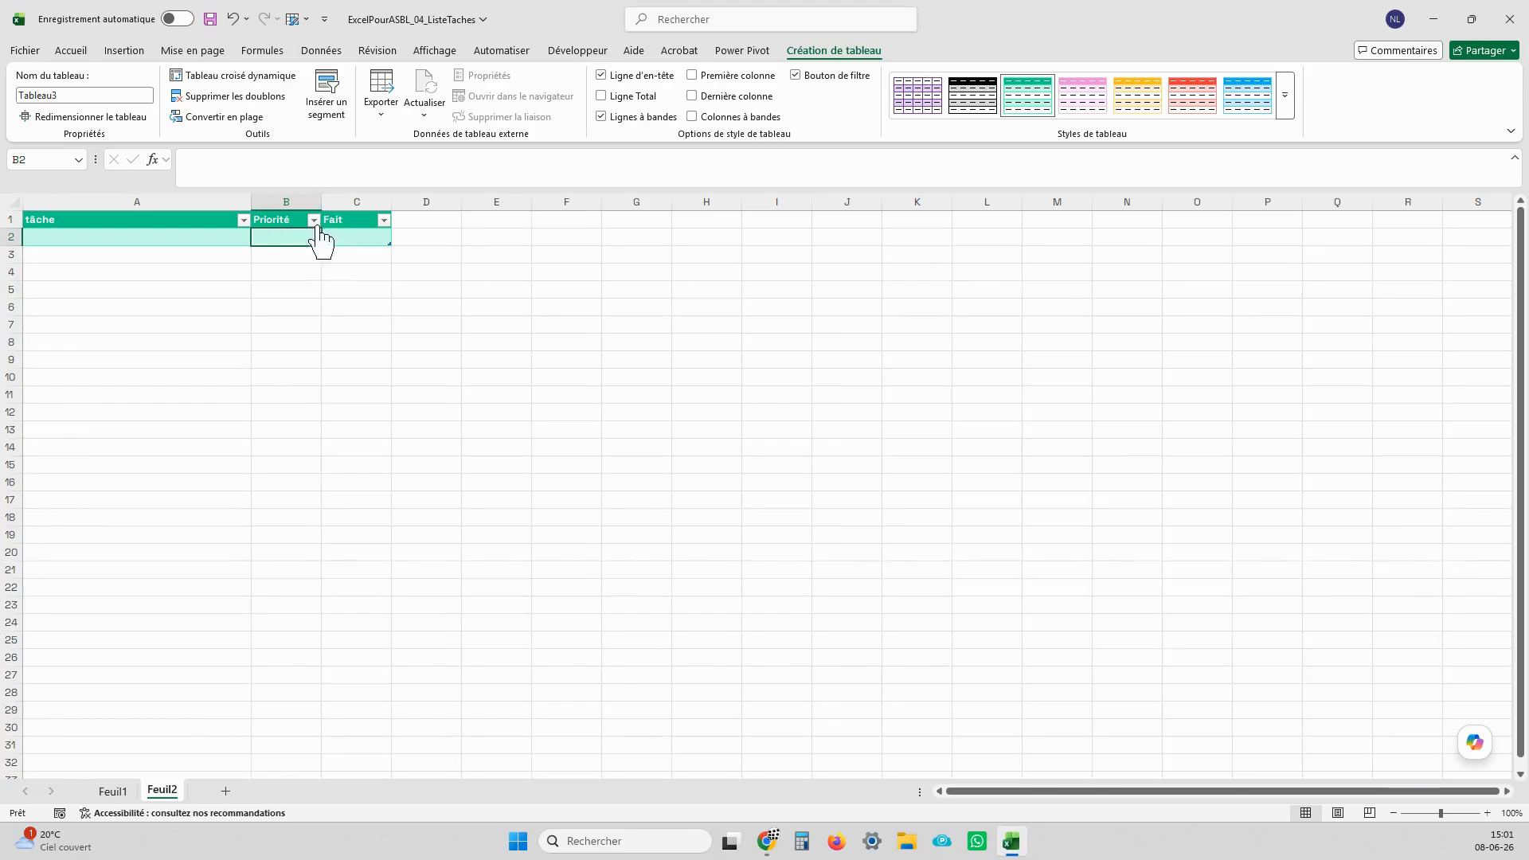
{"action": "left_click", "coordinate": [319, 51]}
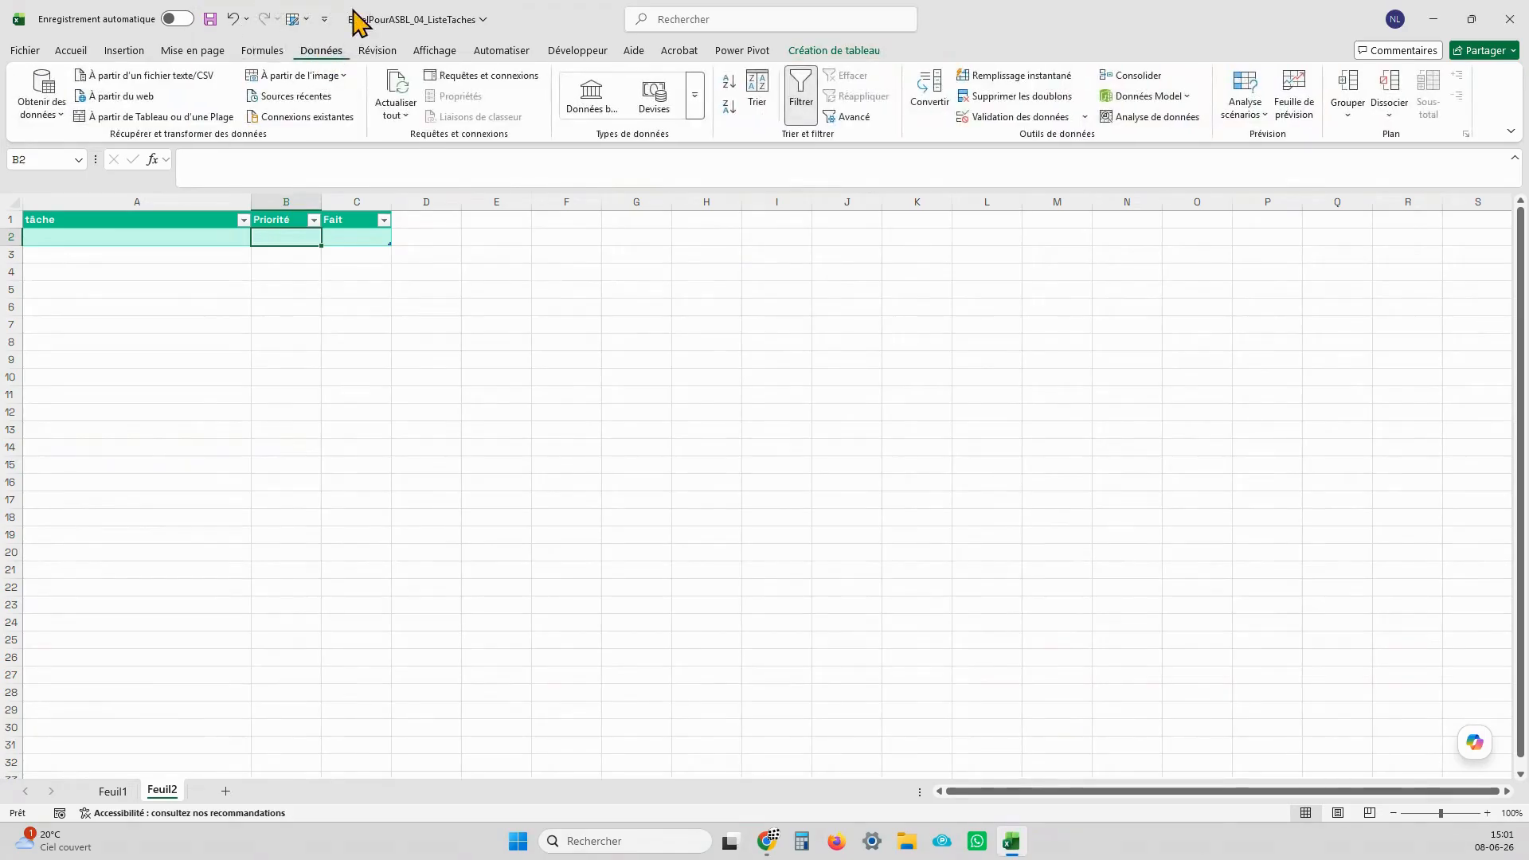
{"action": "left_click", "coordinate": [1055, 117]}
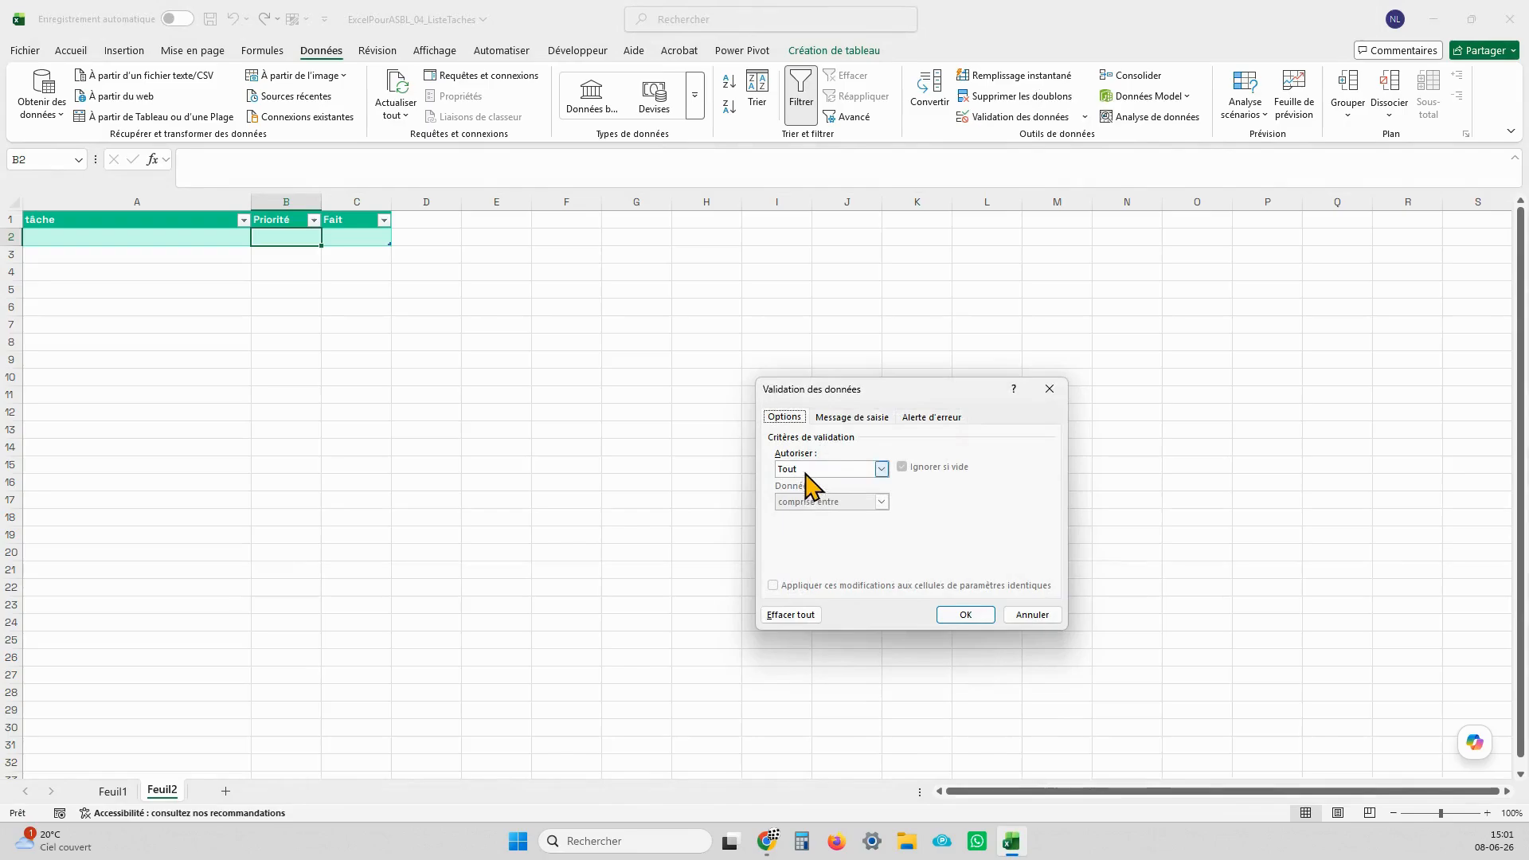
{"action": "left_click", "coordinate": [804, 473]}
{"action": "left_click", "coordinate": [795, 518]}
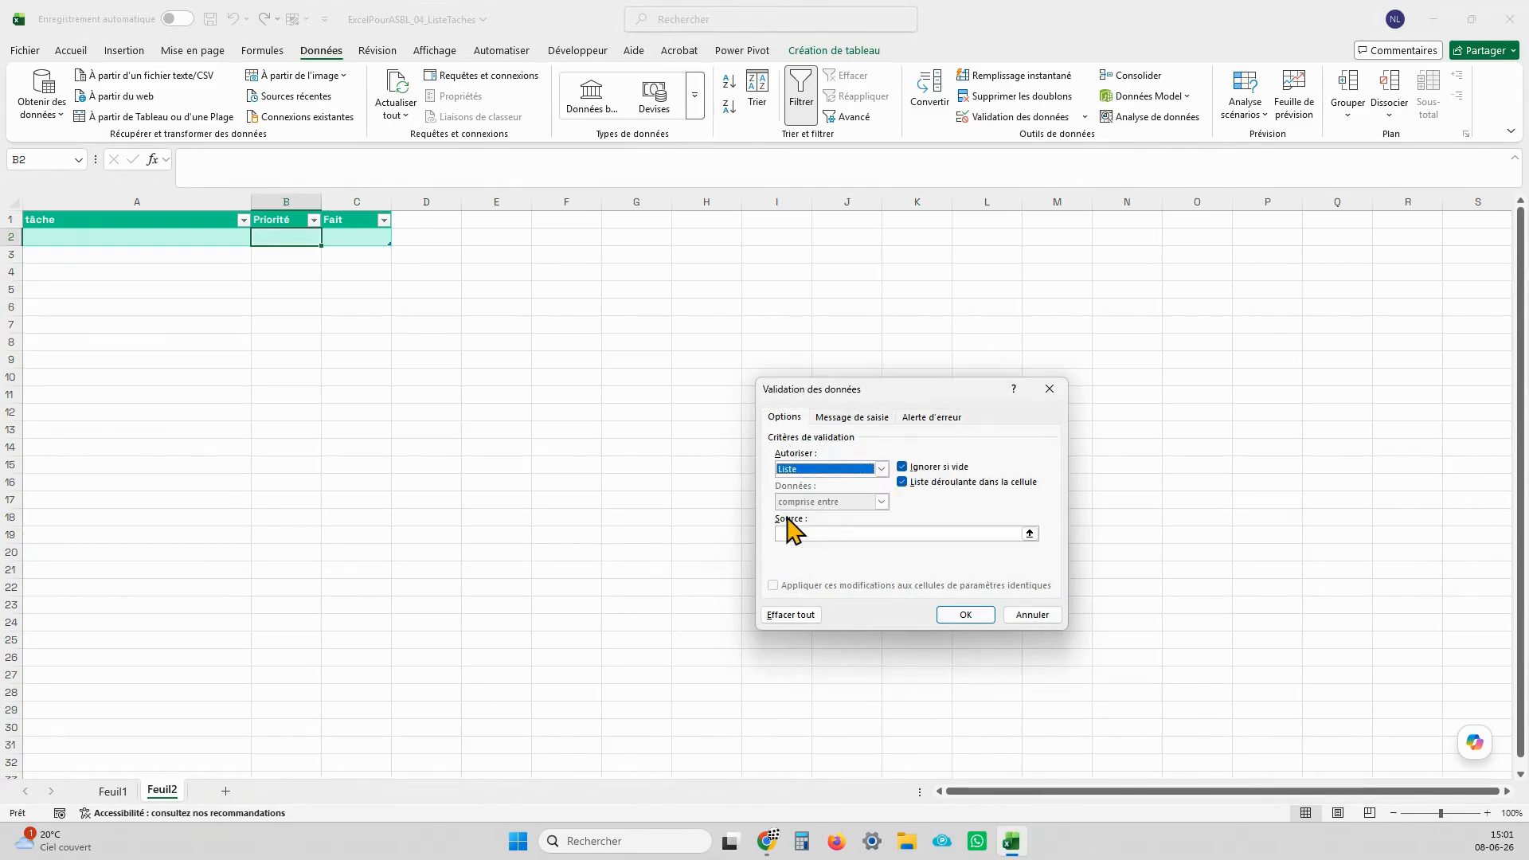
{"action": "left_click", "coordinate": [799, 533]}
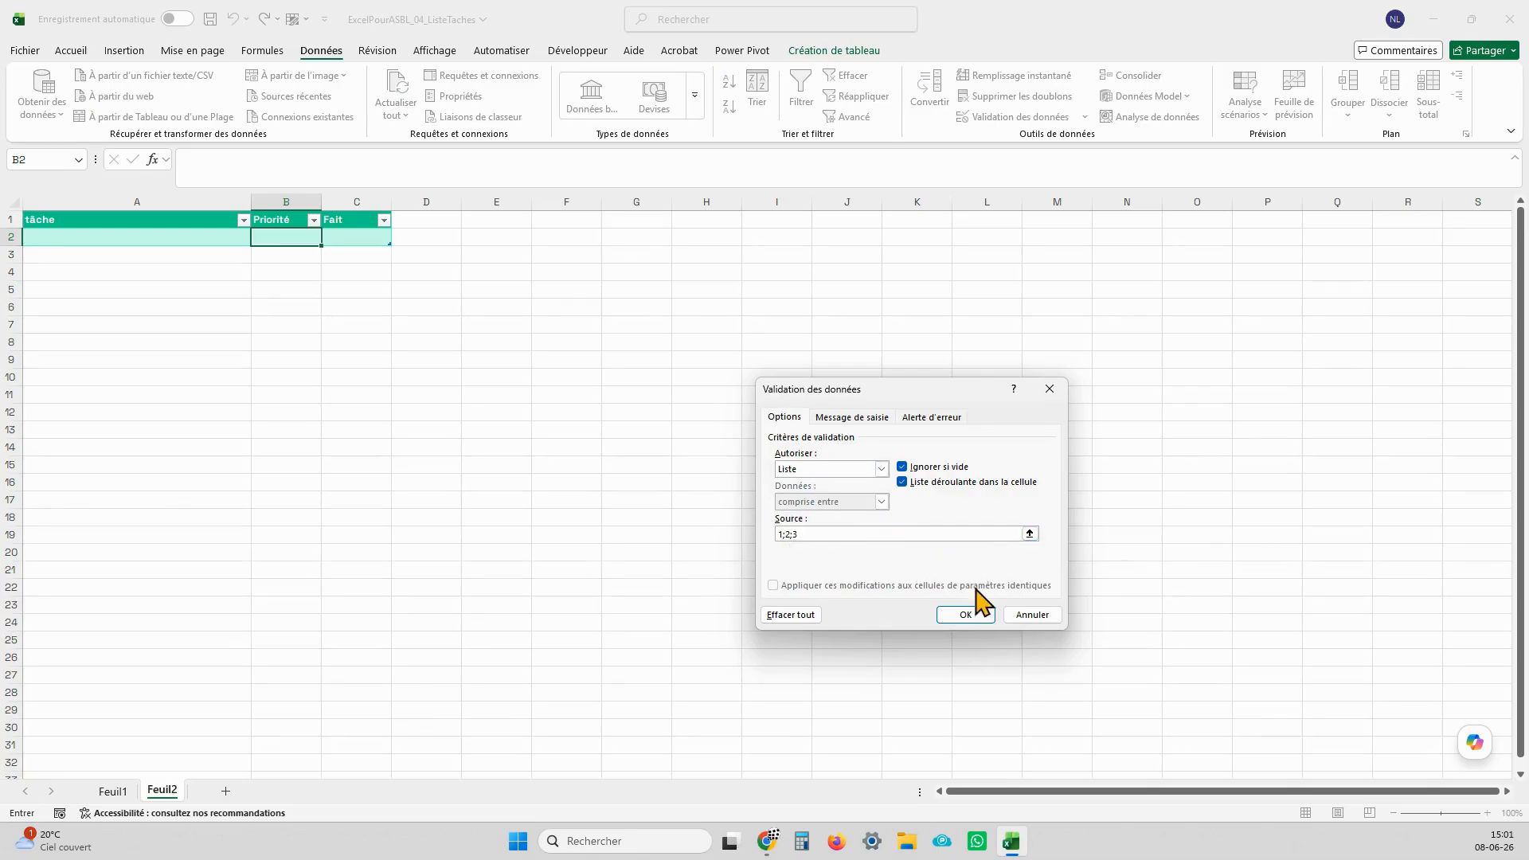
{"action": "left_click", "coordinate": [964, 620]}
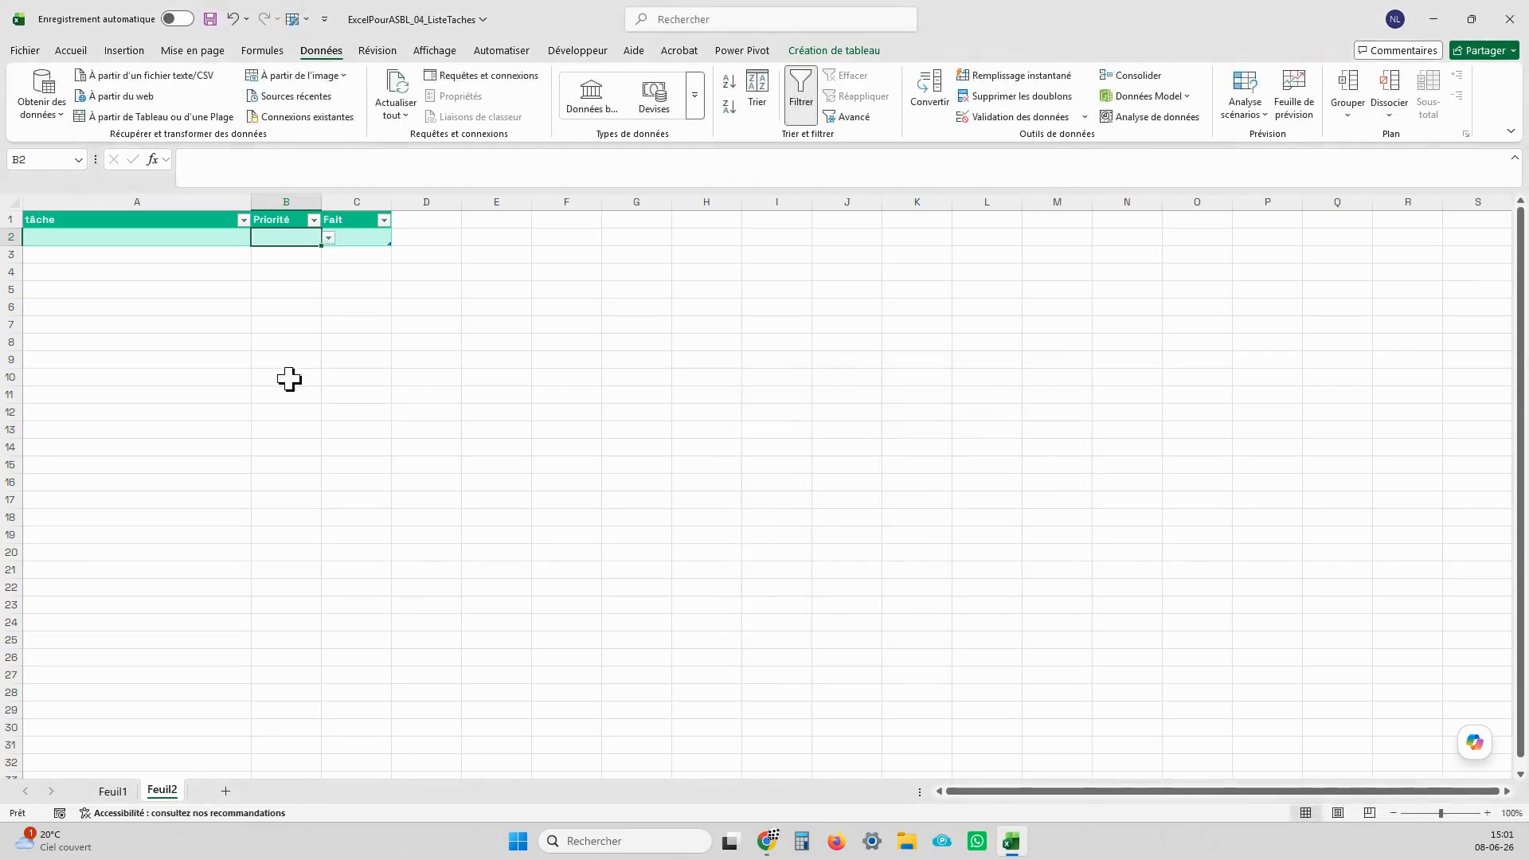
Step: Replace the source of B2's dropdown list with one, two and three star emojis: ★;★★;★★★
{"action": "left_click", "coordinate": [326, 238]}
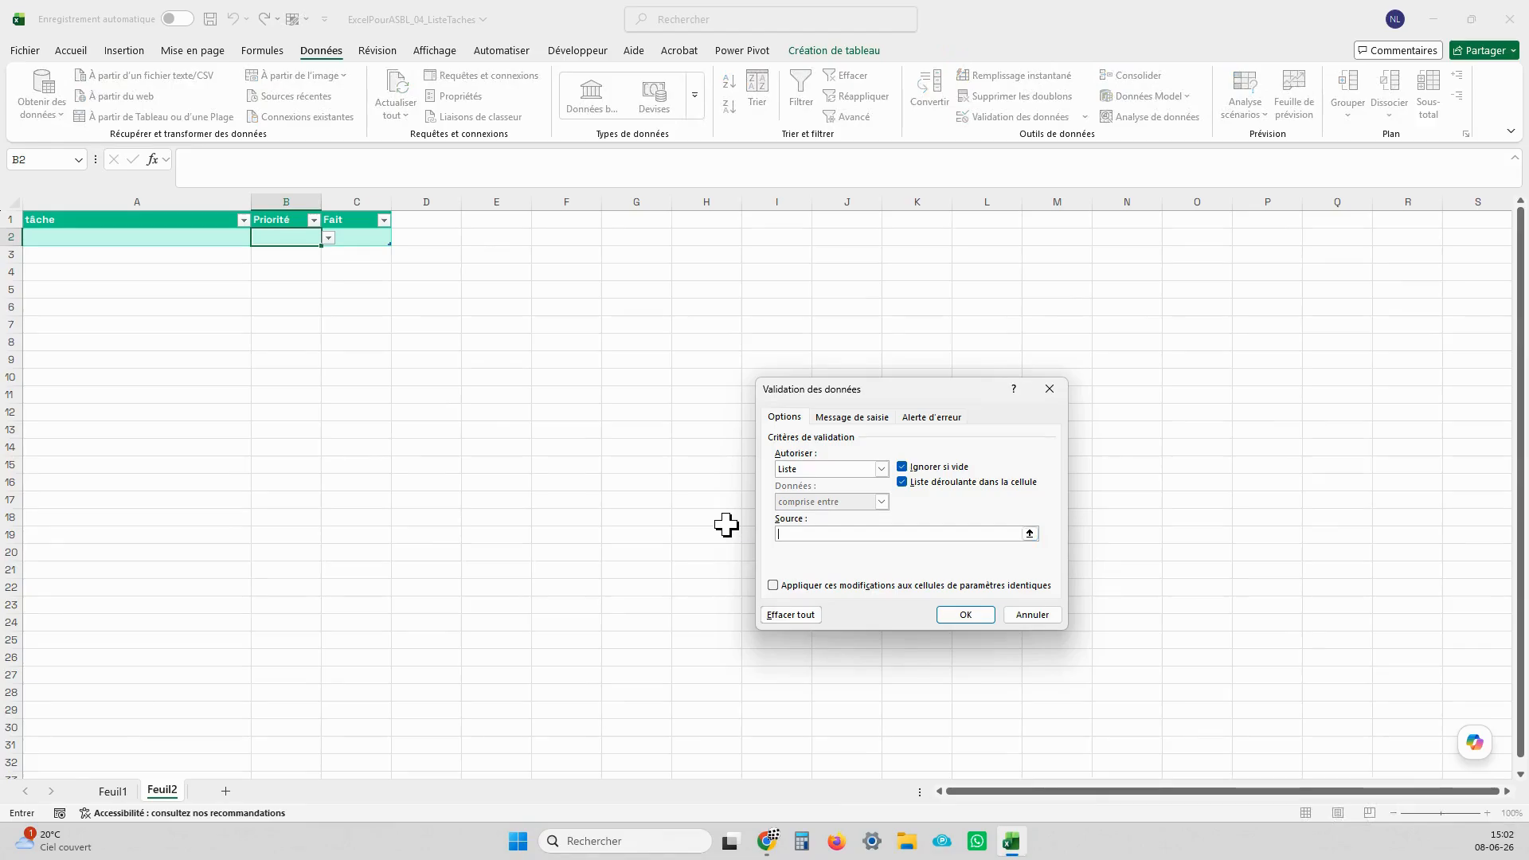
{"action": "key", "text": "super+period"}
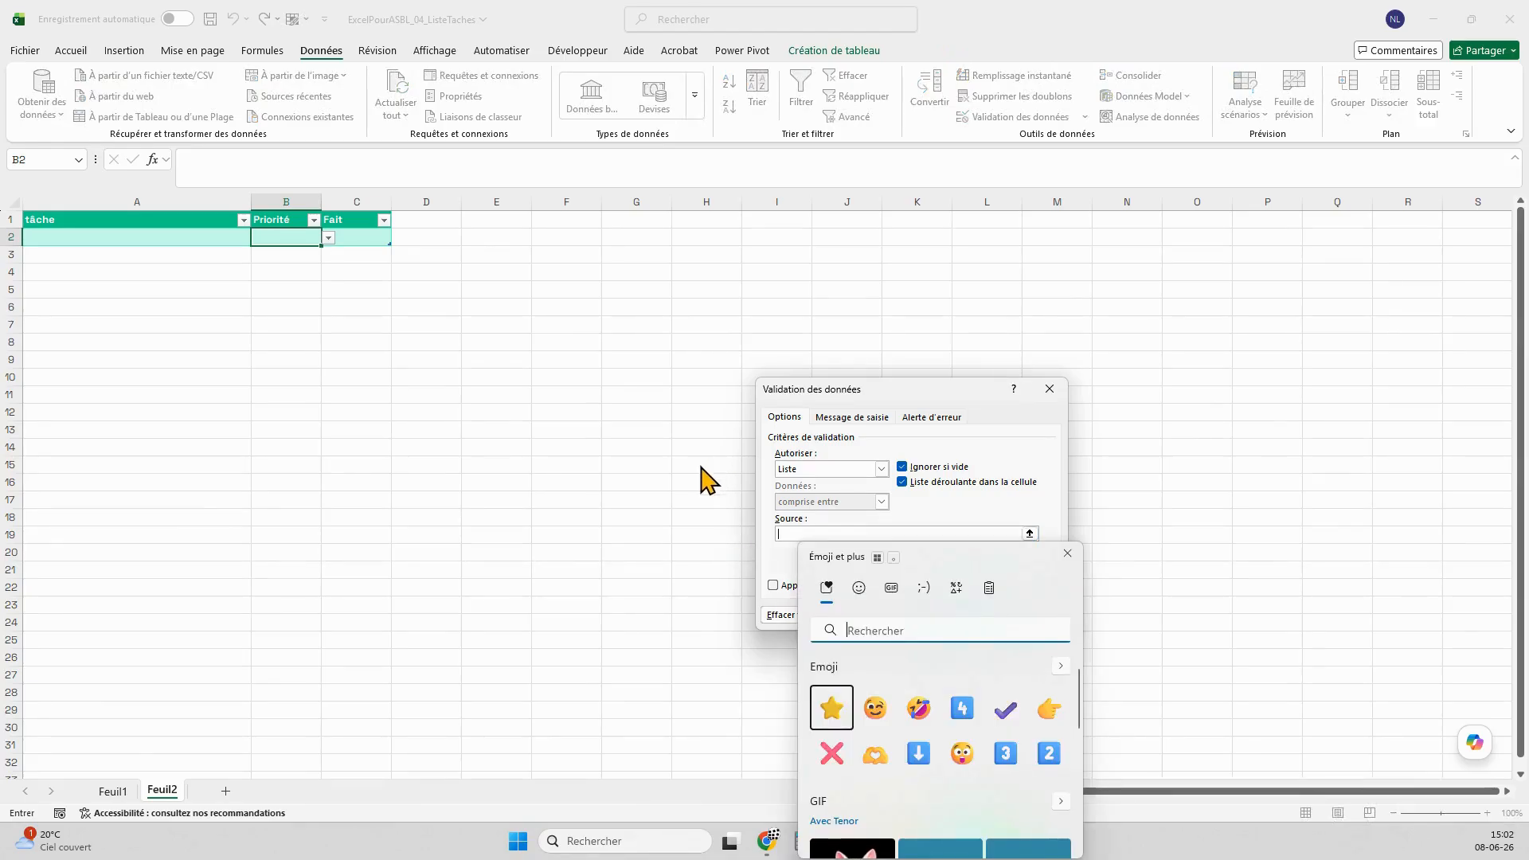
{"action": "left_click", "coordinate": [831, 707]}
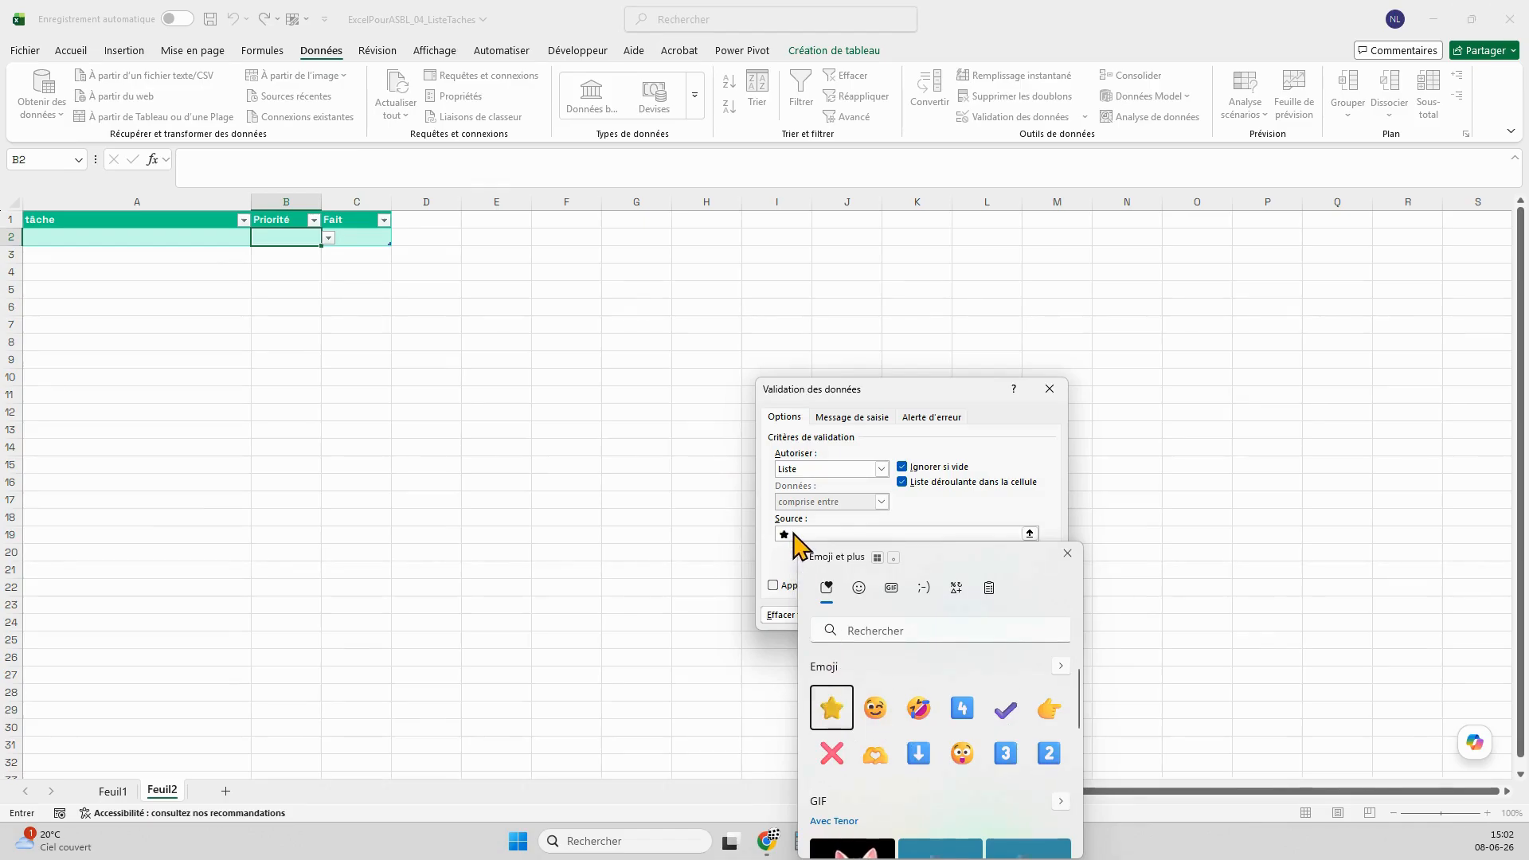
{"action": "left_click", "coordinate": [793, 534]}
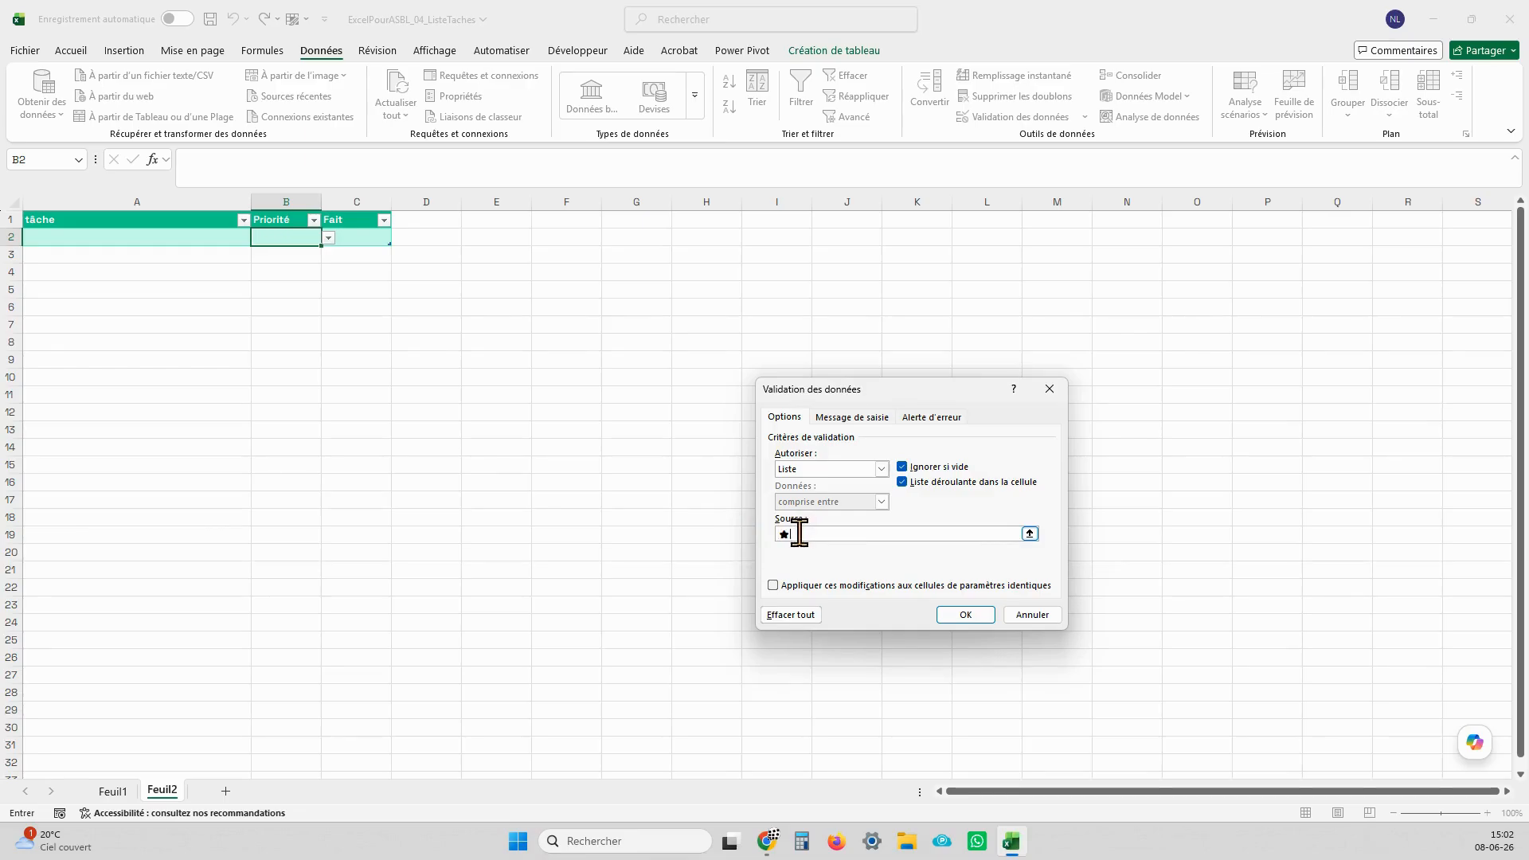
{"action": "type", "text": "★"}
{"action": "type", "text": ";"}
{"action": "key", "text": "ctrl+v"}
{"action": "key", "text": "ctrl+v"}
{"action": "key", "text": "ctrl+v"}
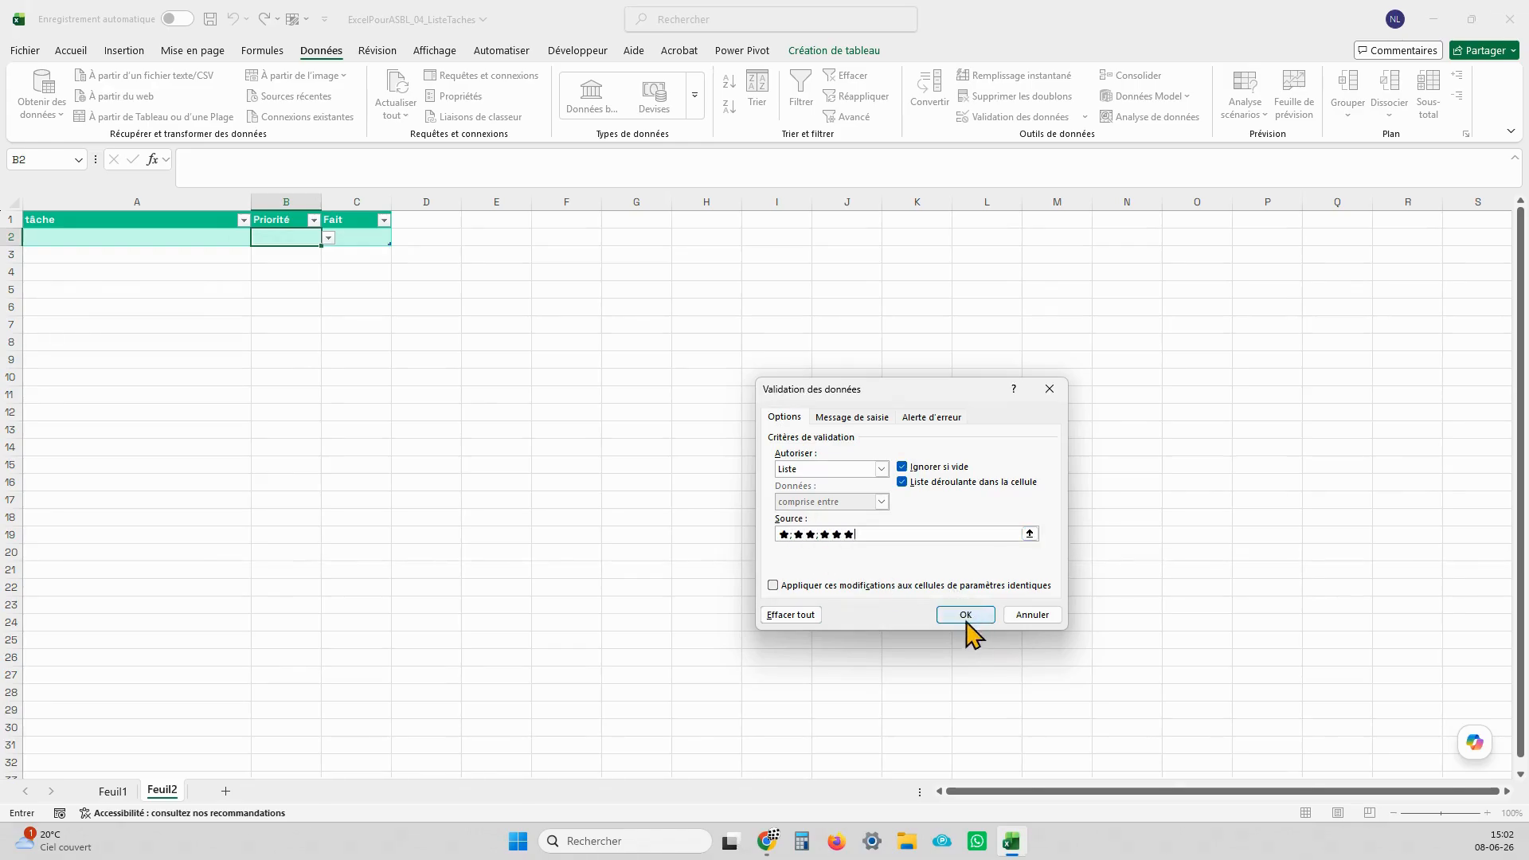
{"action": "left_click", "coordinate": [966, 615]}
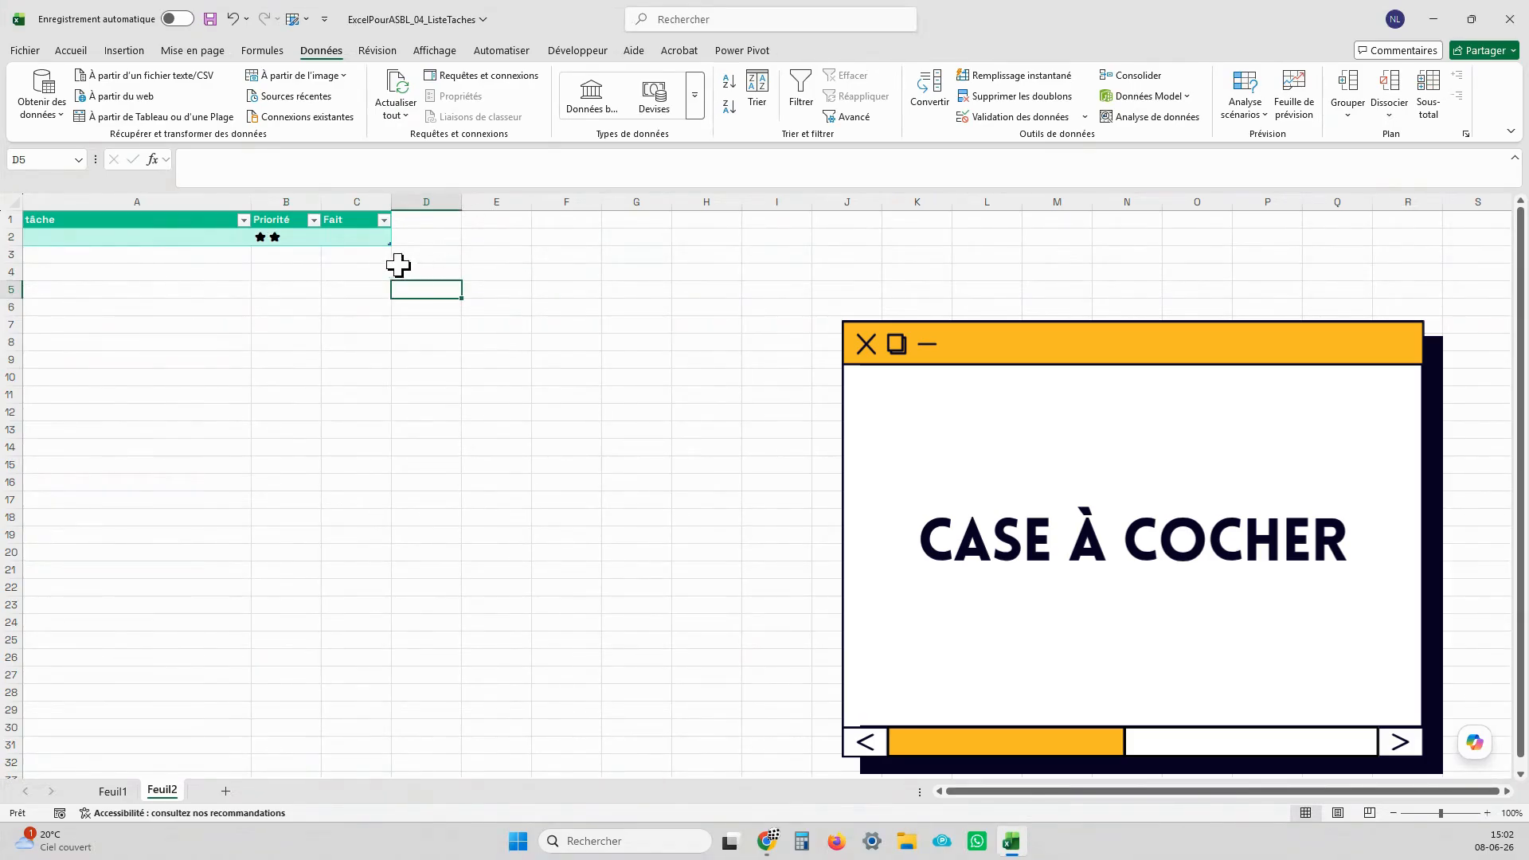
Step: Insert a checkbox in the first Fait cell (C2) of the table
{"action": "left_click", "coordinate": [330, 234]}
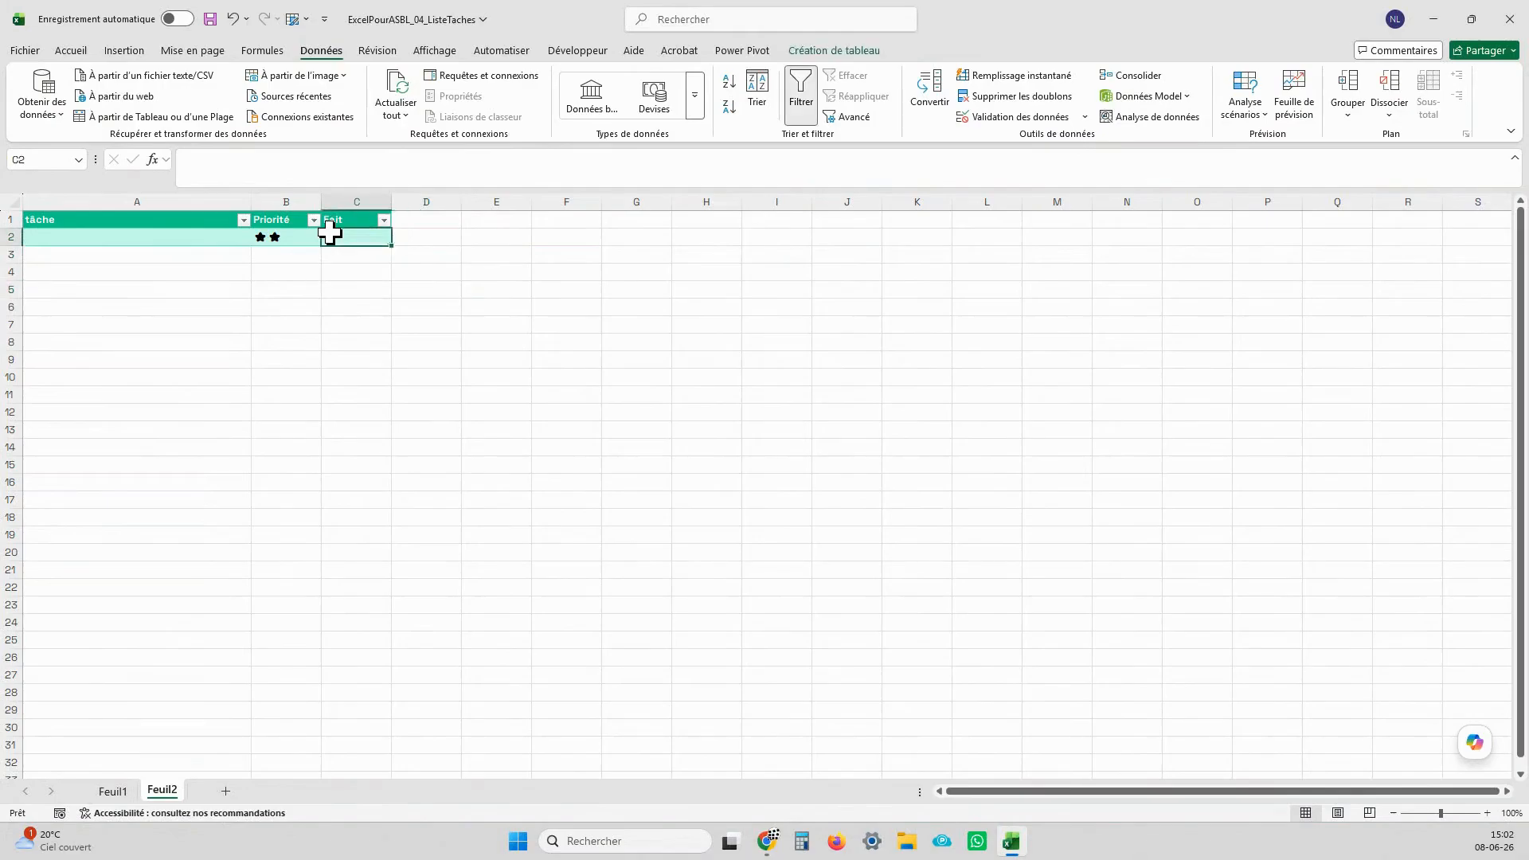
{"action": "left_click", "coordinate": [136, 54]}
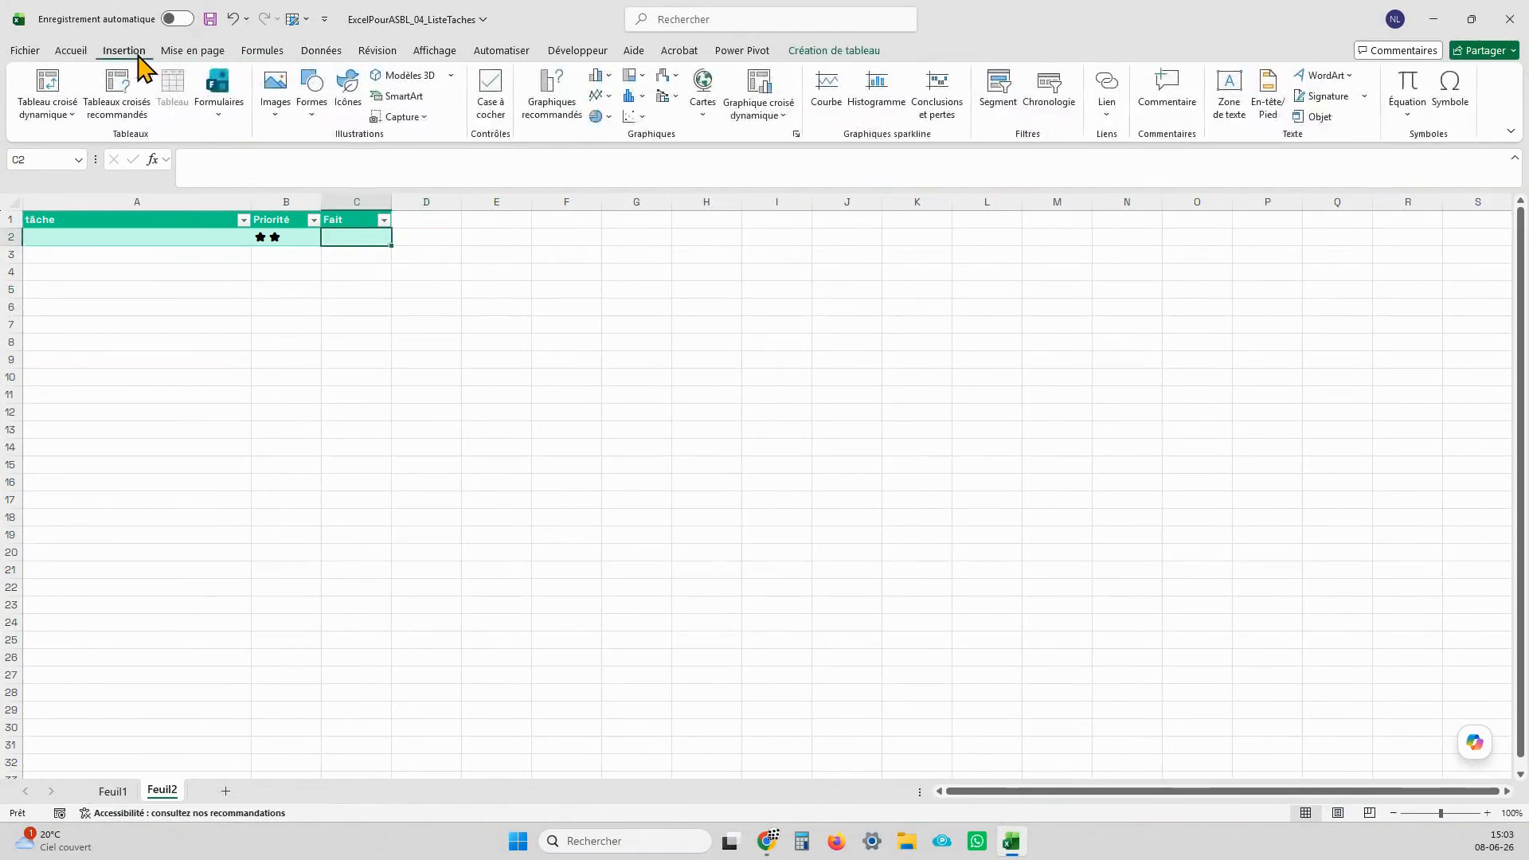
{"action": "left_click", "coordinate": [495, 103]}
{"action": "left_click", "coordinate": [374, 324]}
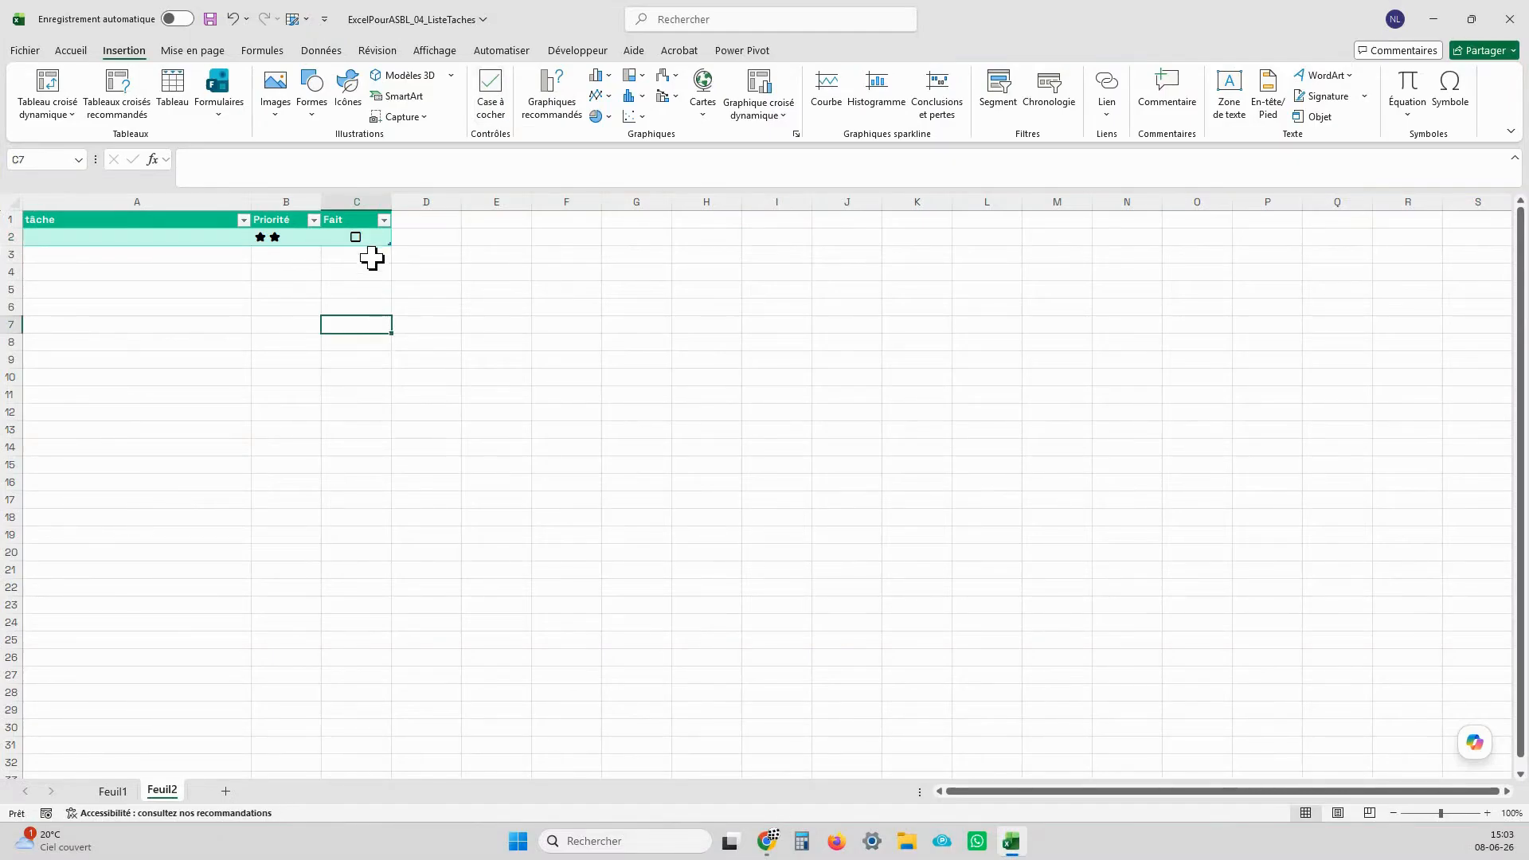
Step: Inspect the underlying value of the checkbox cell C2, and tick the checkbox
{"action": "left_click", "coordinate": [340, 239]}
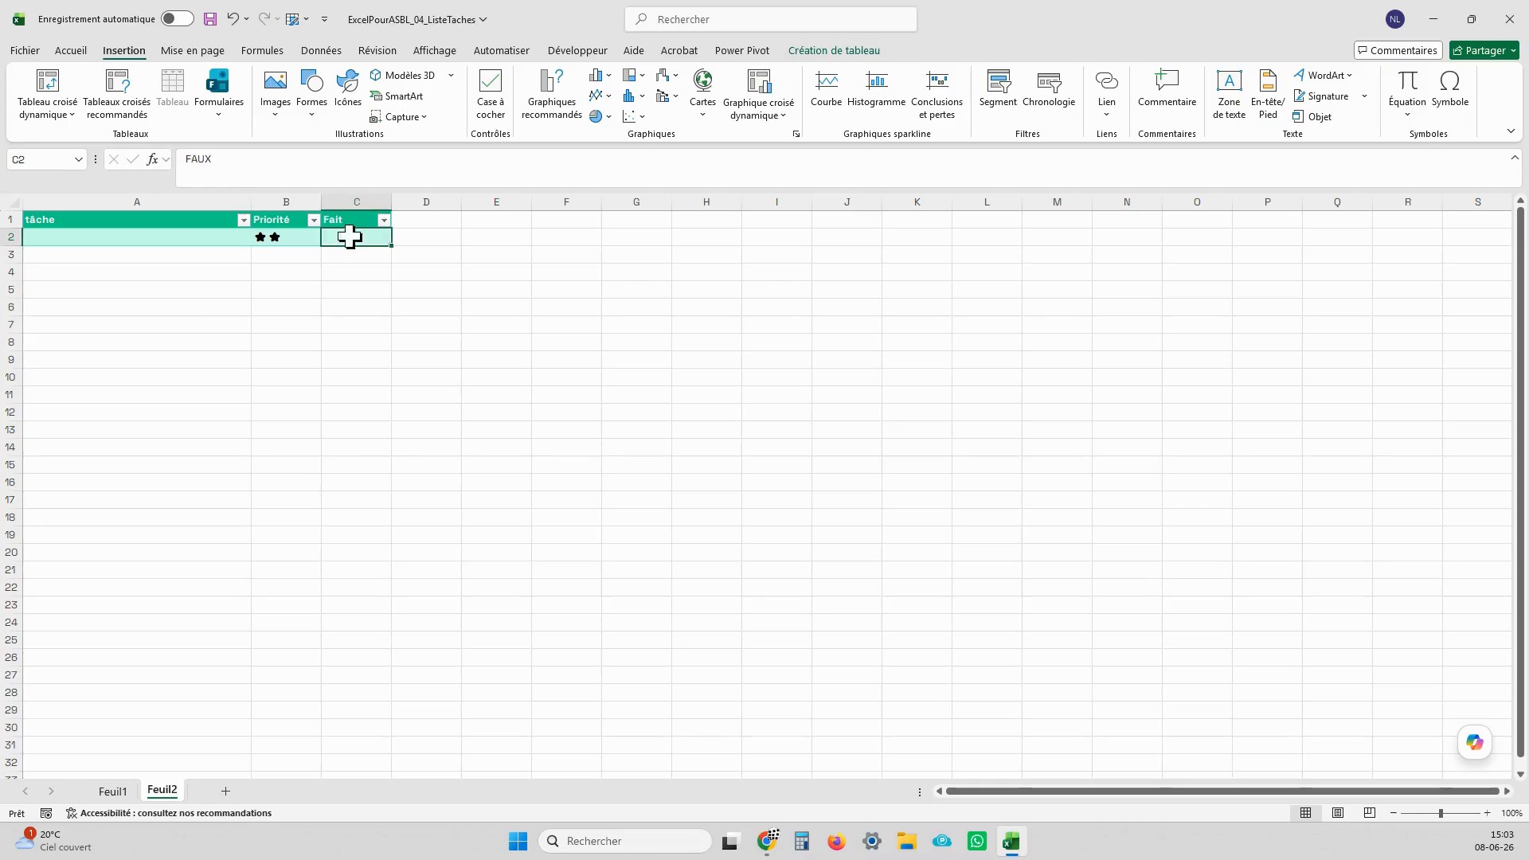
{"action": "double_click", "coordinate": [187, 169]}
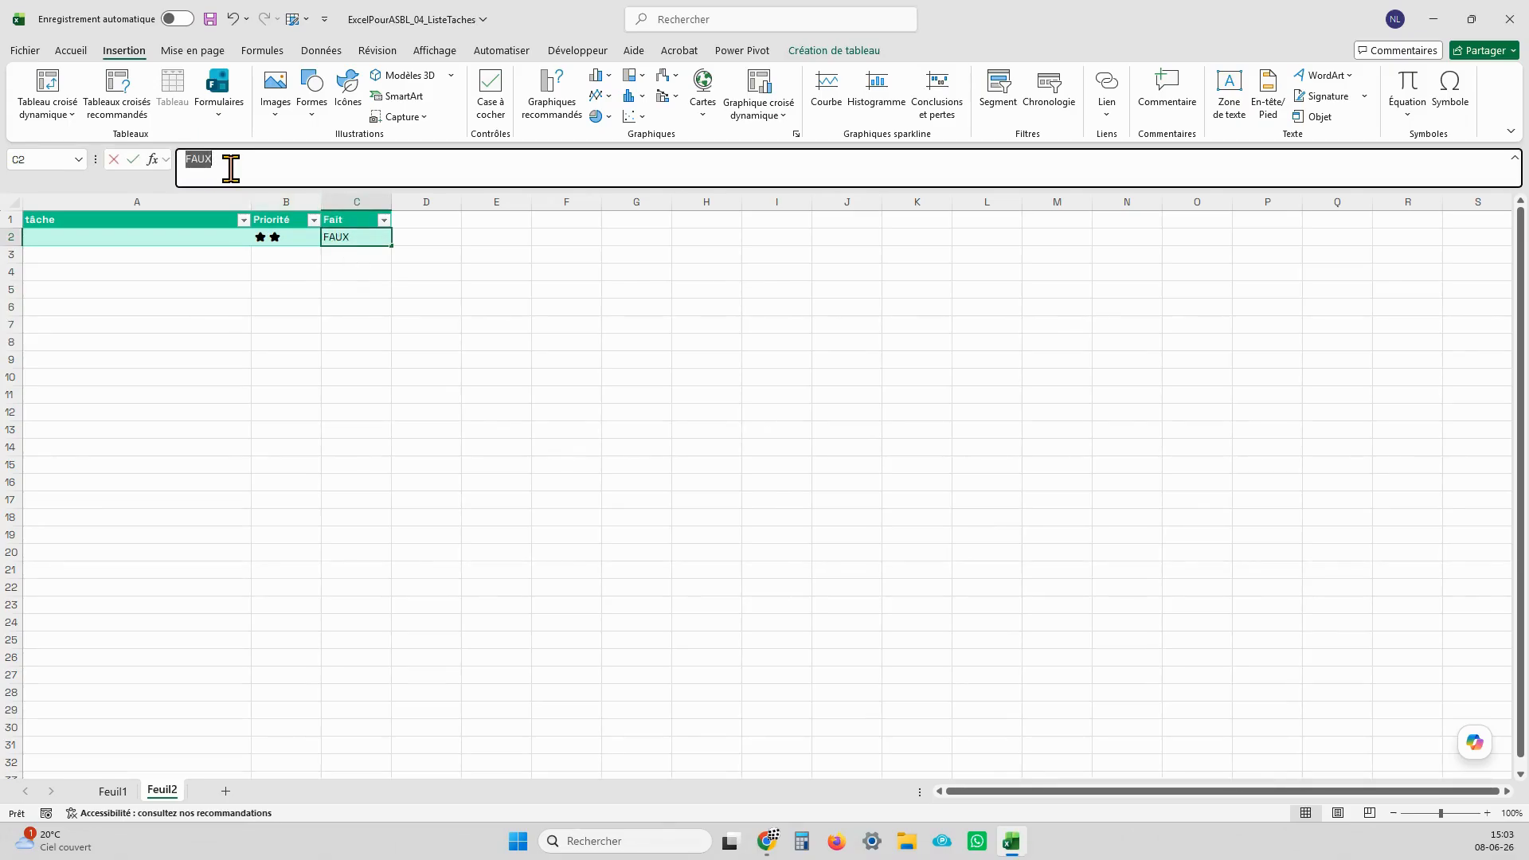
{"action": "left_click", "coordinate": [546, 305]}
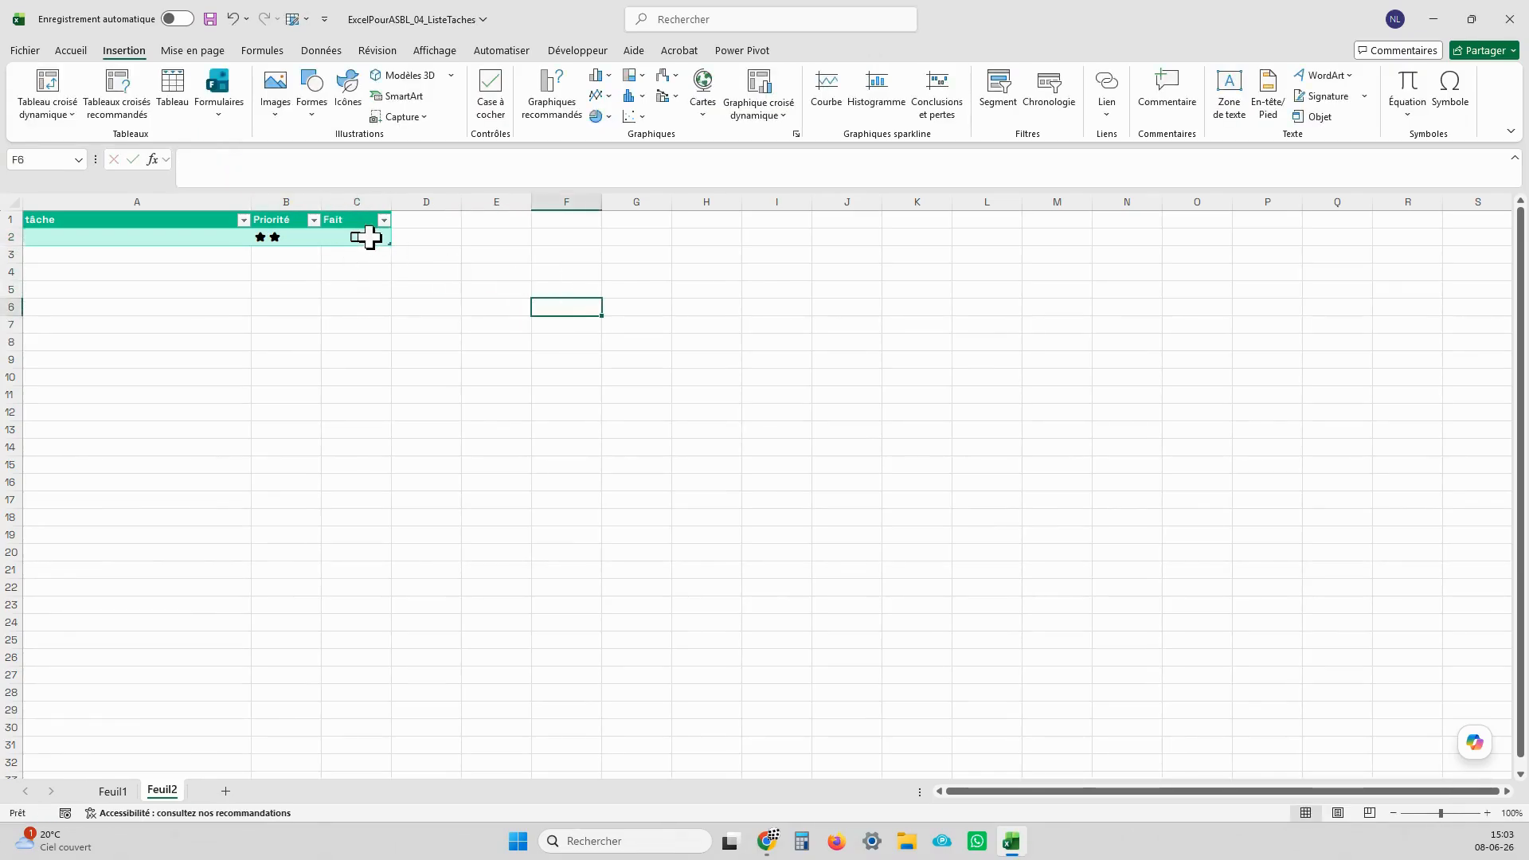
{"action": "left_click", "coordinate": [355, 236]}
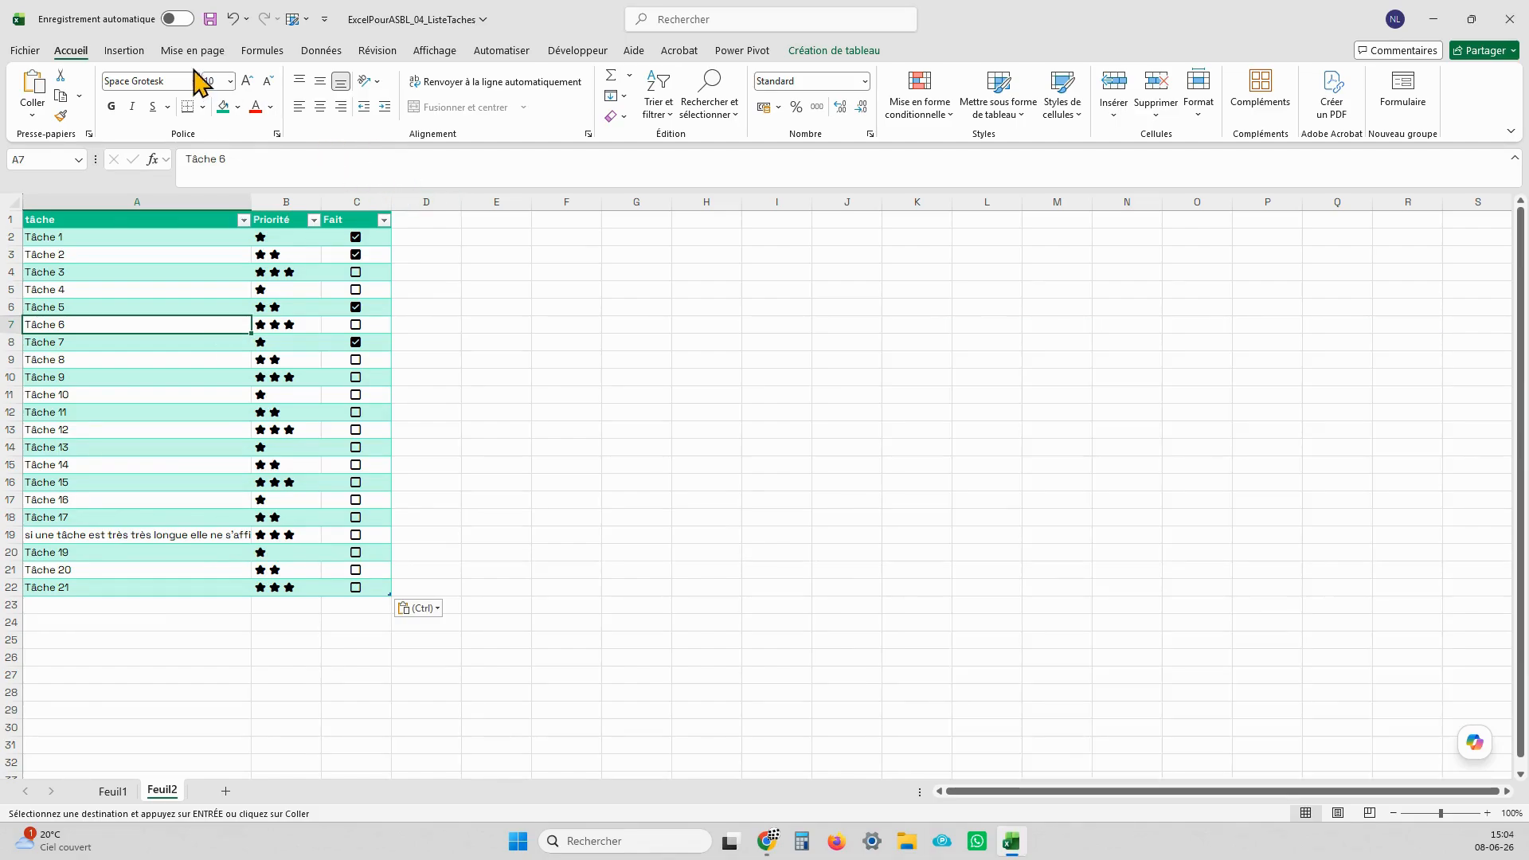
Step: Insert slicers for the Priorité and Fait columns of the task table
{"action": "left_click", "coordinate": [151, 290]}
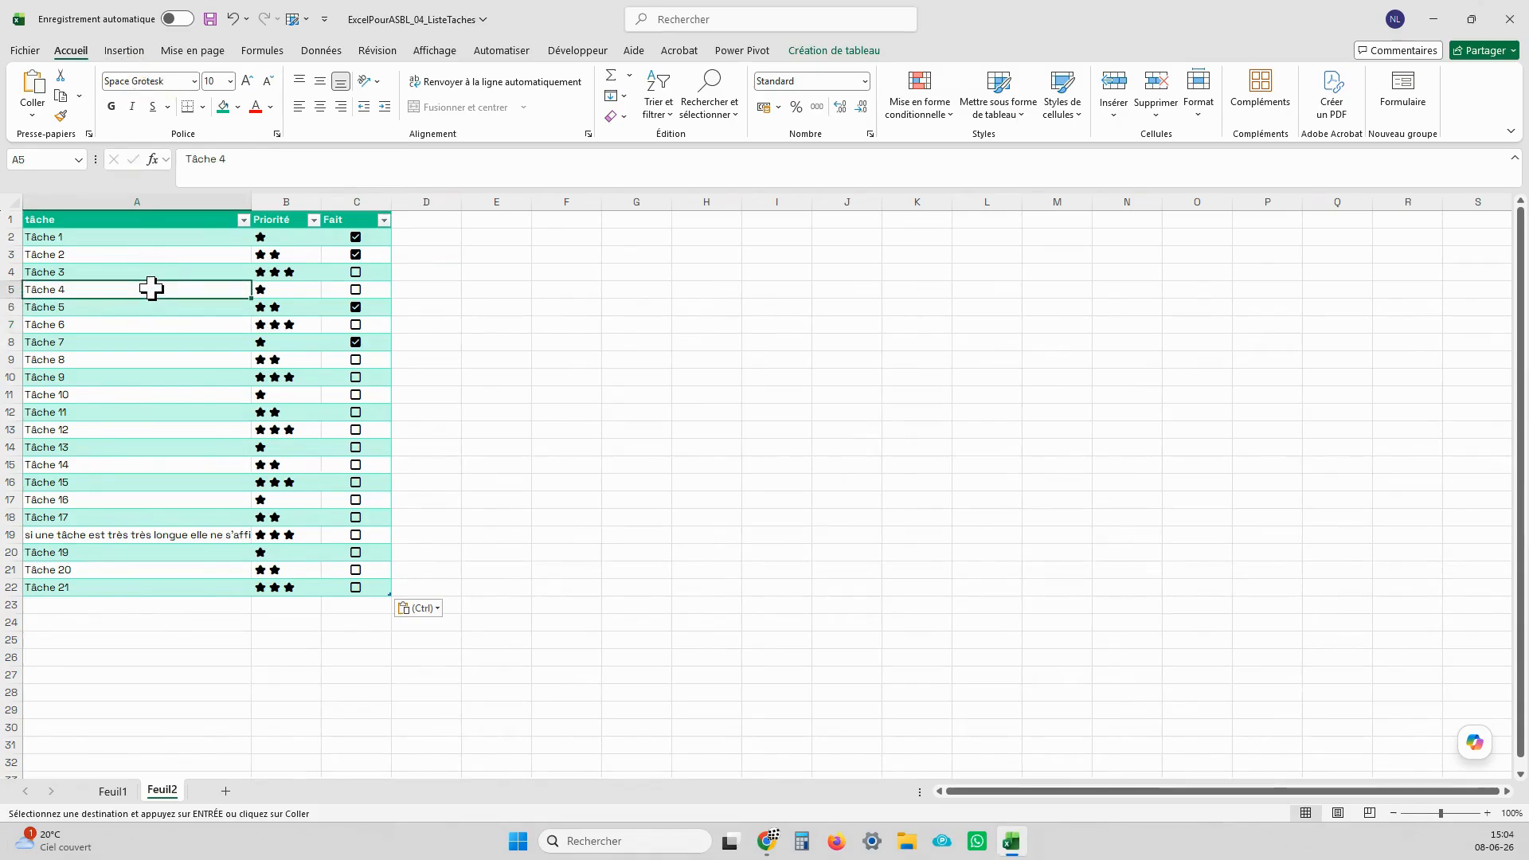
{"action": "key", "text": "ctrl"}
{"action": "left_click", "coordinate": [852, 52]}
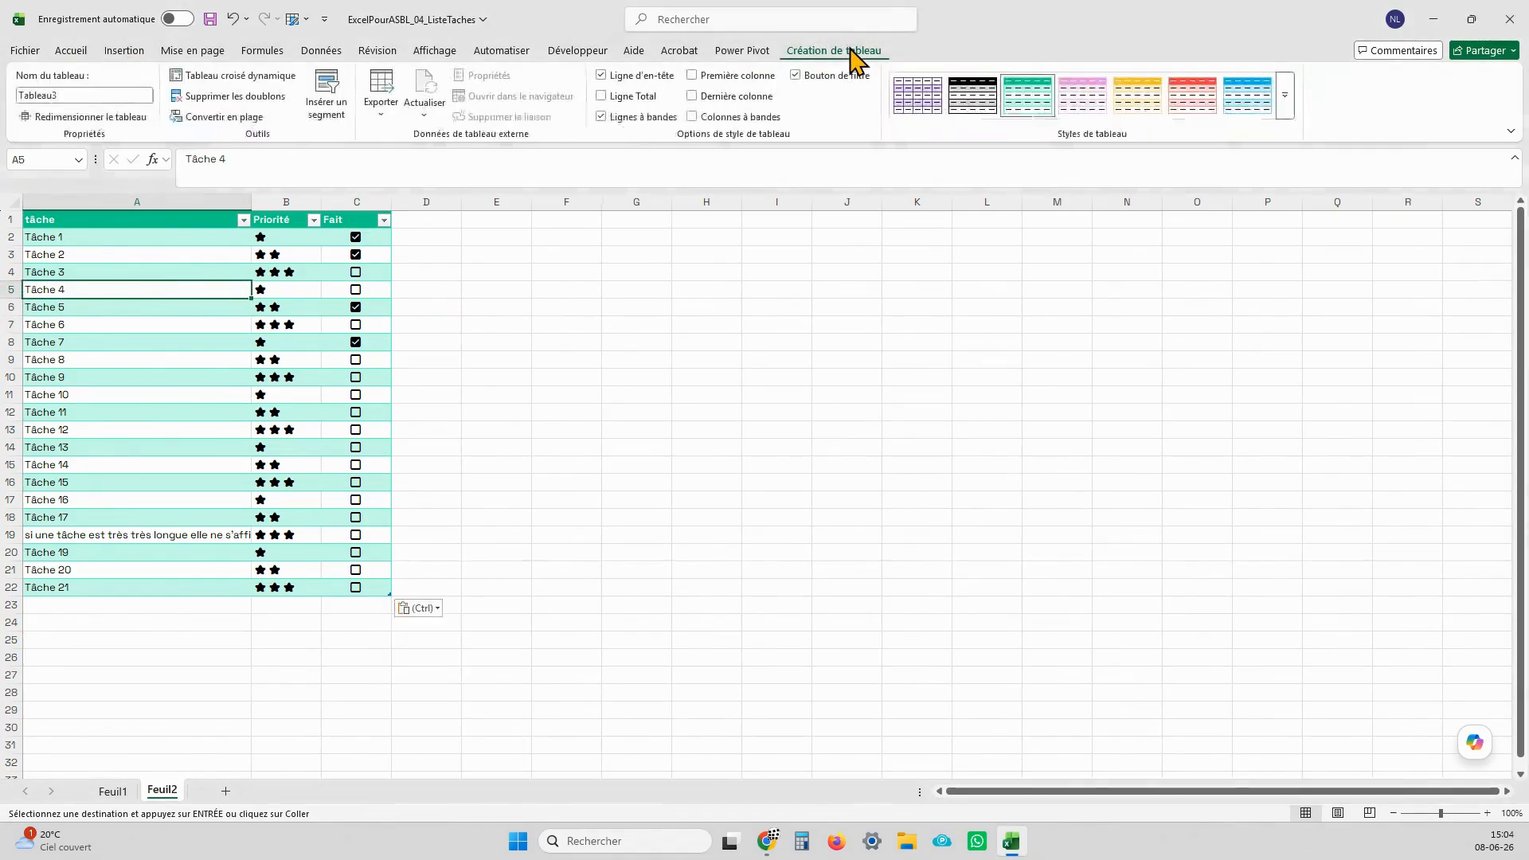
{"action": "key", "text": "ctrl"}
{"action": "left_click", "coordinate": [327, 107]}
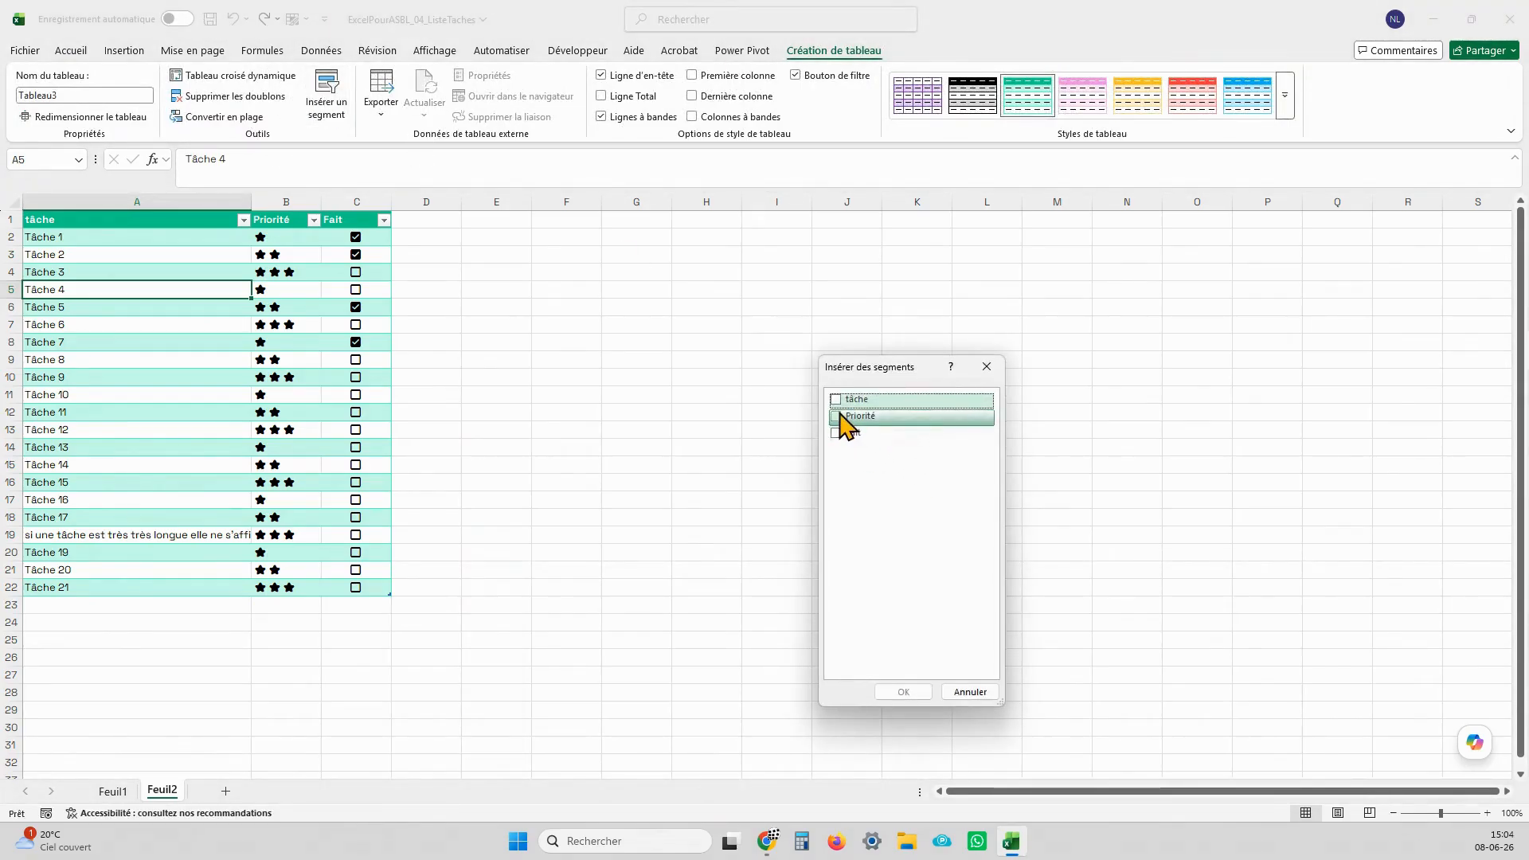
{"action": "key", "text": "ctrl"}
{"action": "left_click", "coordinate": [841, 416]}
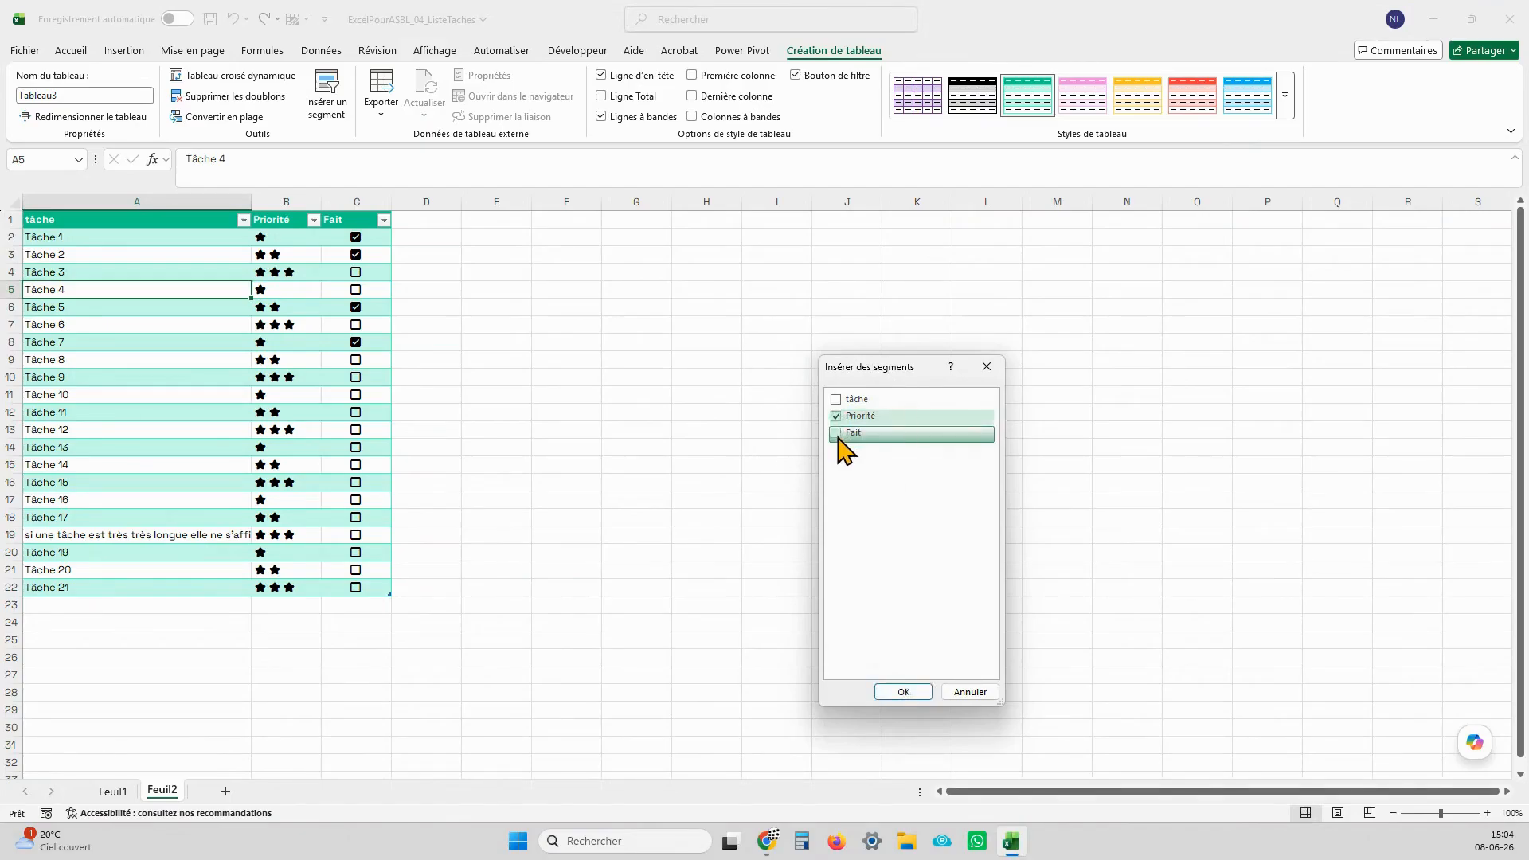
{"action": "left_click", "coordinate": [836, 434]}
{"action": "key", "text": "ctrl"}
{"action": "left_click", "coordinate": [901, 691]}
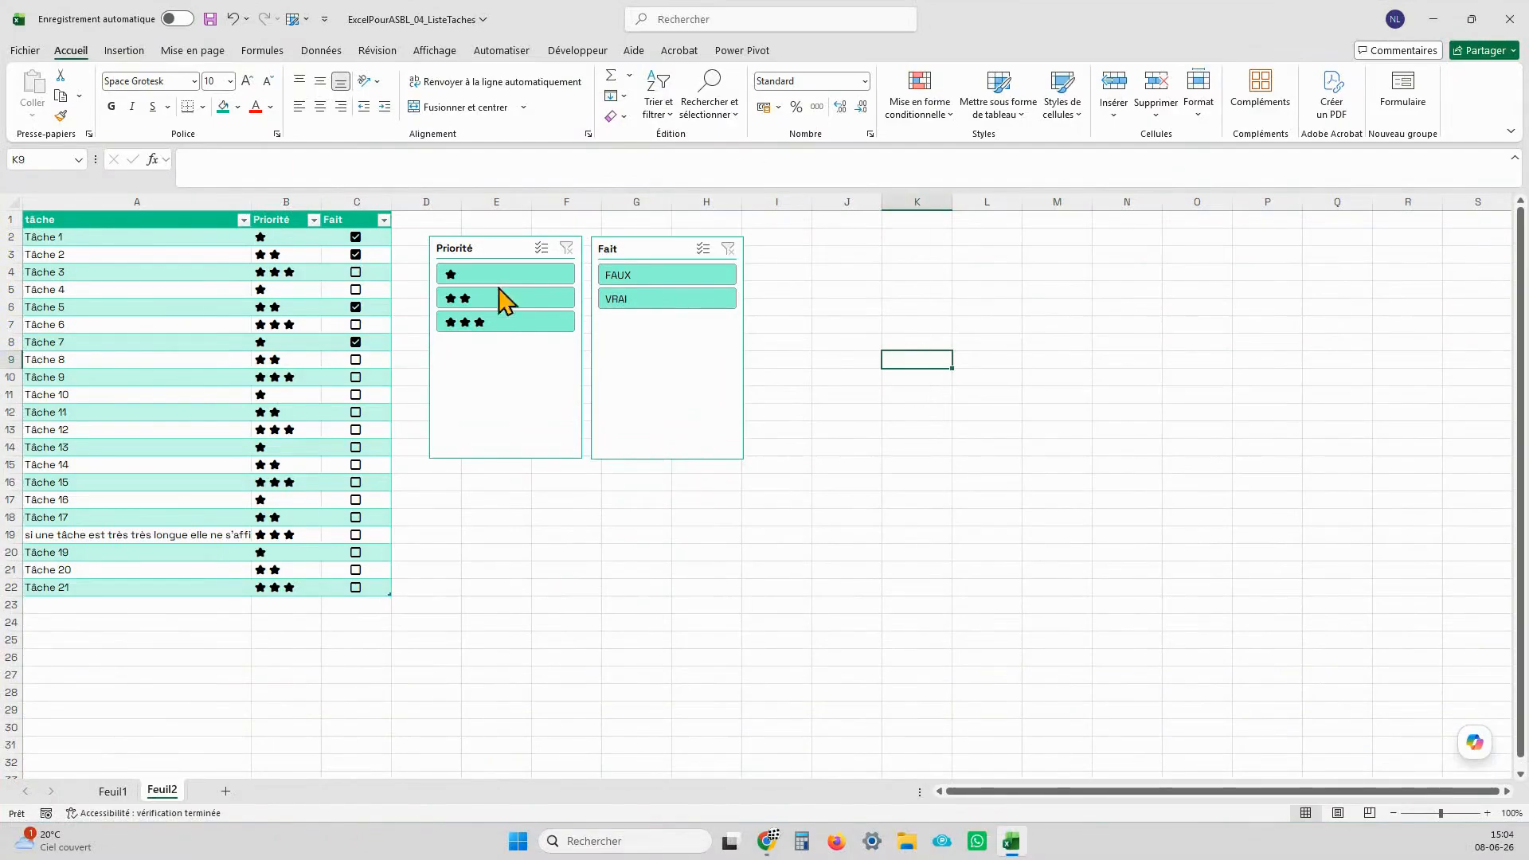
Step: Filter the tasks to one-star priority, switch to three-star priority, and clear the Priorité slicer's filter
{"action": "mouse_move", "coordinate": [489, 249]}
{"action": "left_mouse_down"}
{"action": "mouse_move", "coordinate": [478, 270]}
{"action": "mouse_move", "coordinate": [498, 248]}
{"action": "left_mouse_up"}
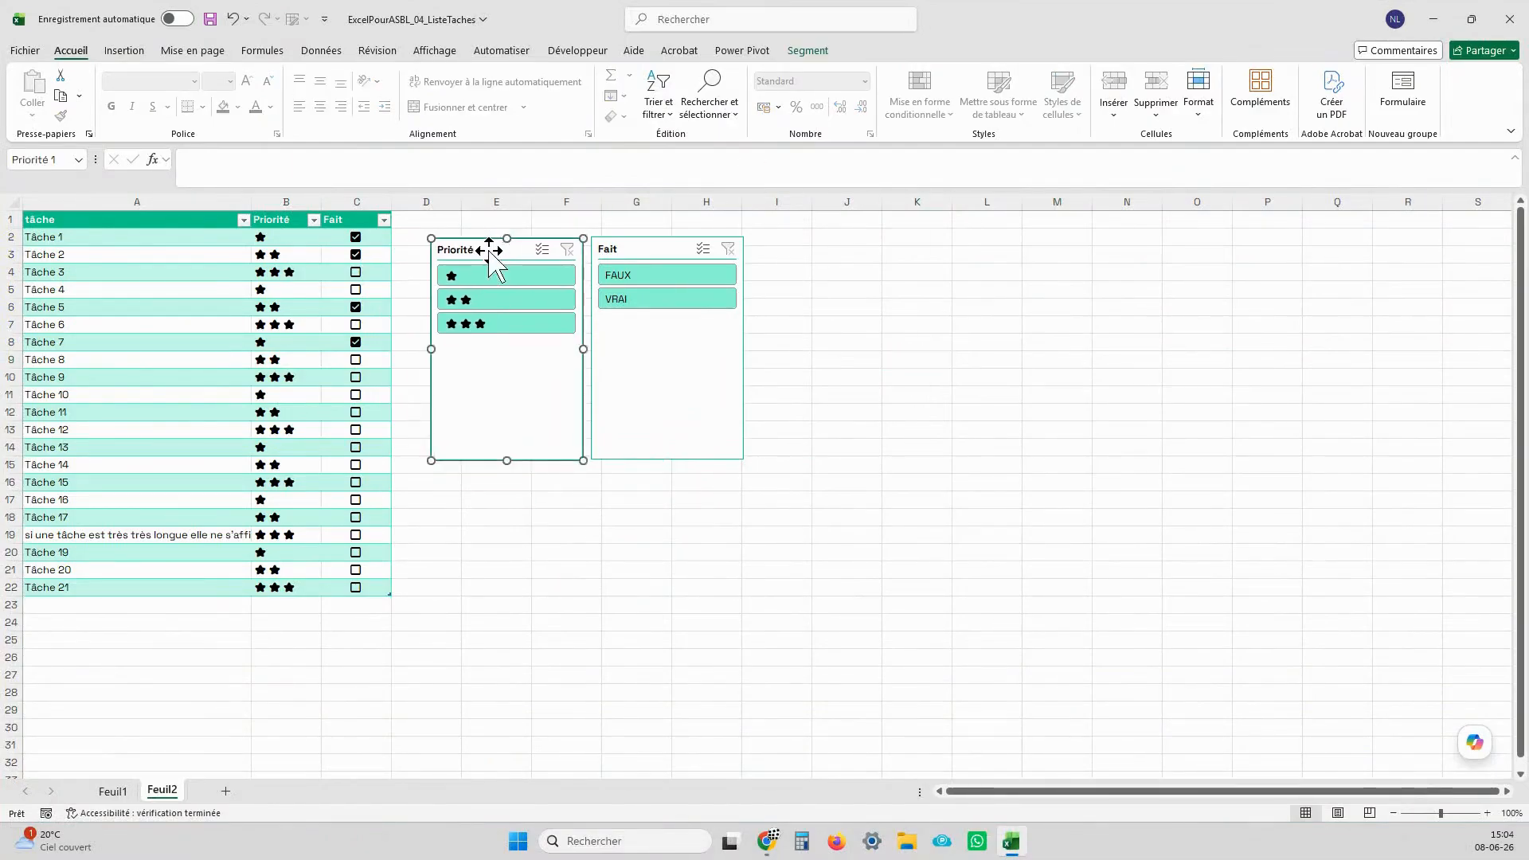
{"action": "left_click", "coordinate": [475, 276]}
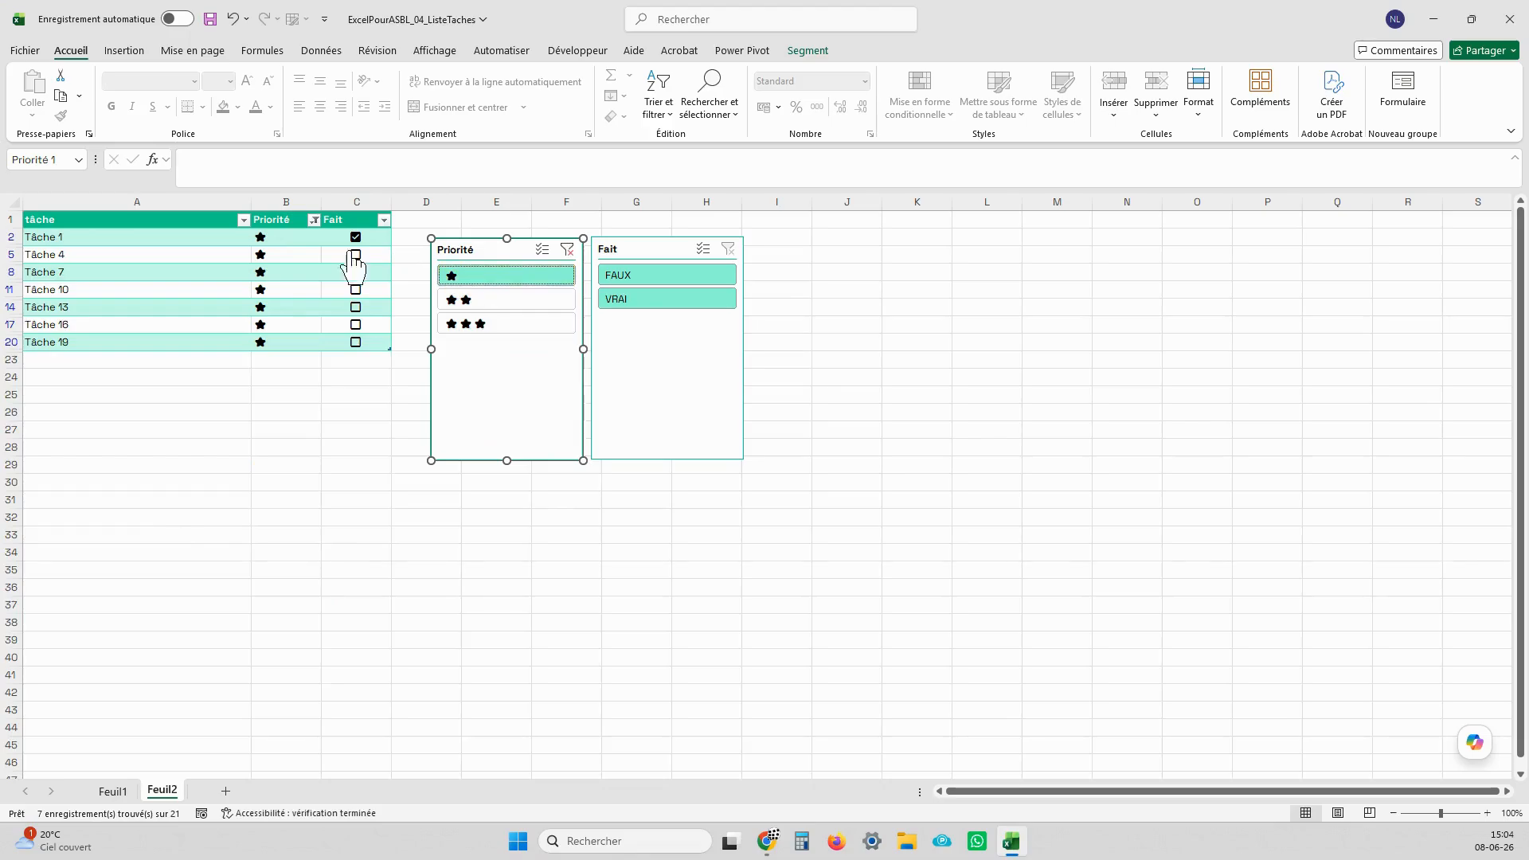
{"action": "left_click", "coordinate": [481, 324]}
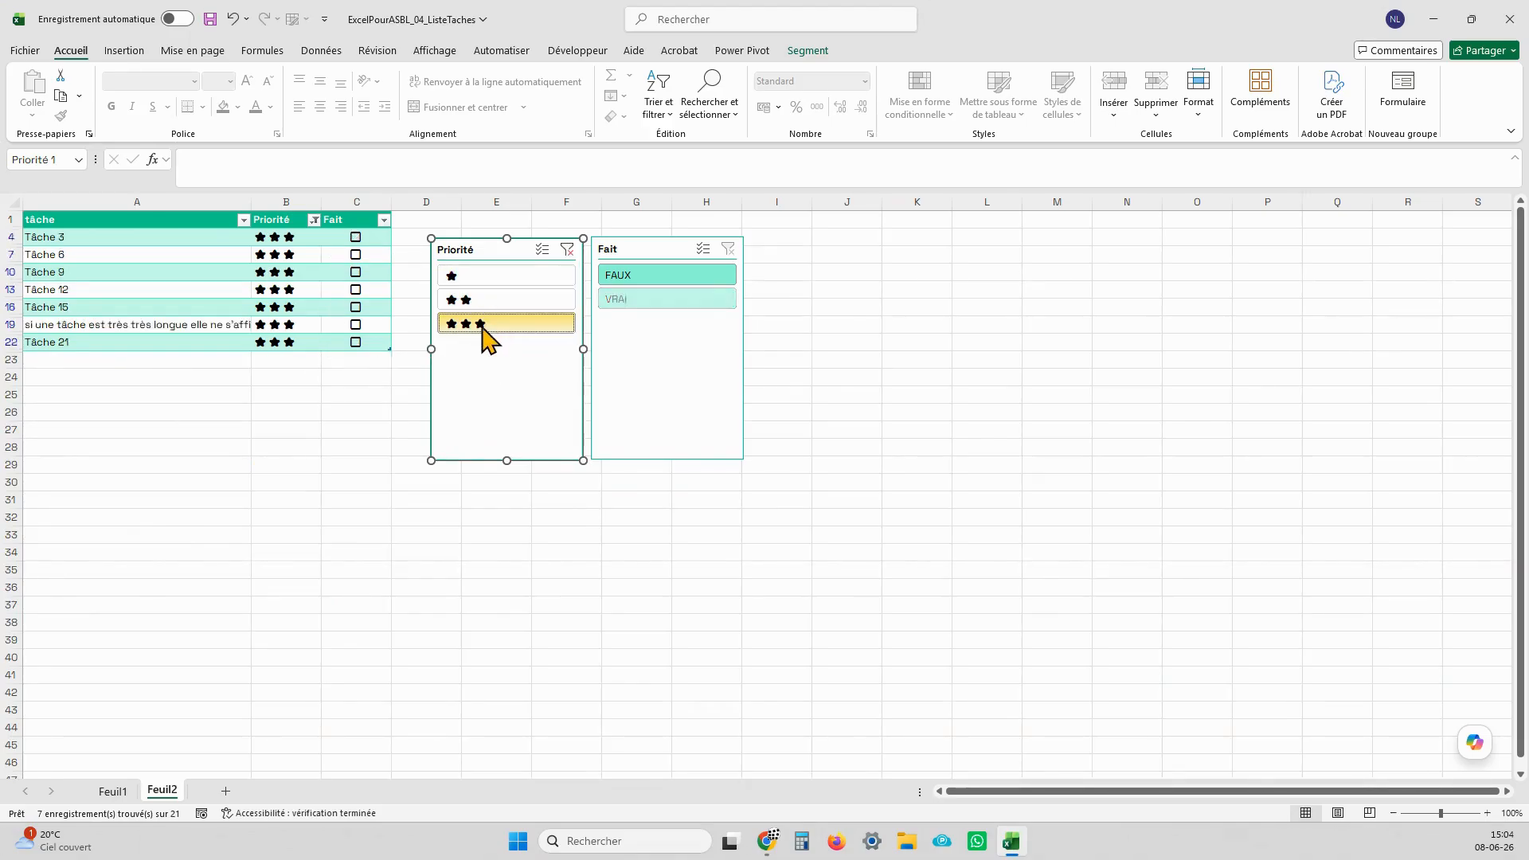
{"action": "left_click", "coordinate": [567, 249]}
Step: Filter the tasks to Fait VRAI, switch to FAUX, and clear the Fait slicer's filter
{"action": "left_click", "coordinate": [633, 306]}
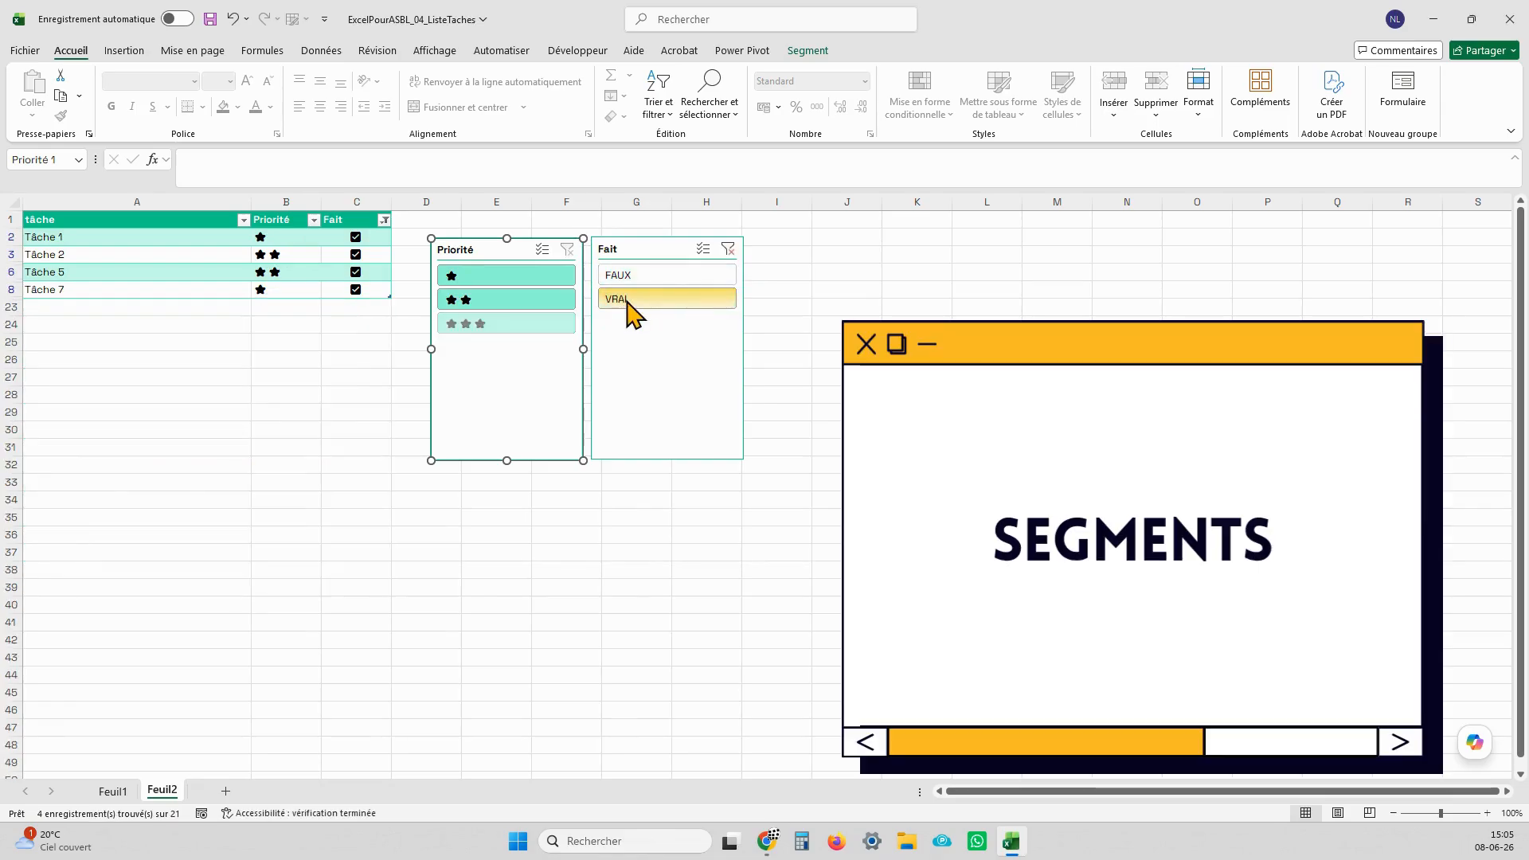
{"action": "left_click", "coordinate": [653, 274]}
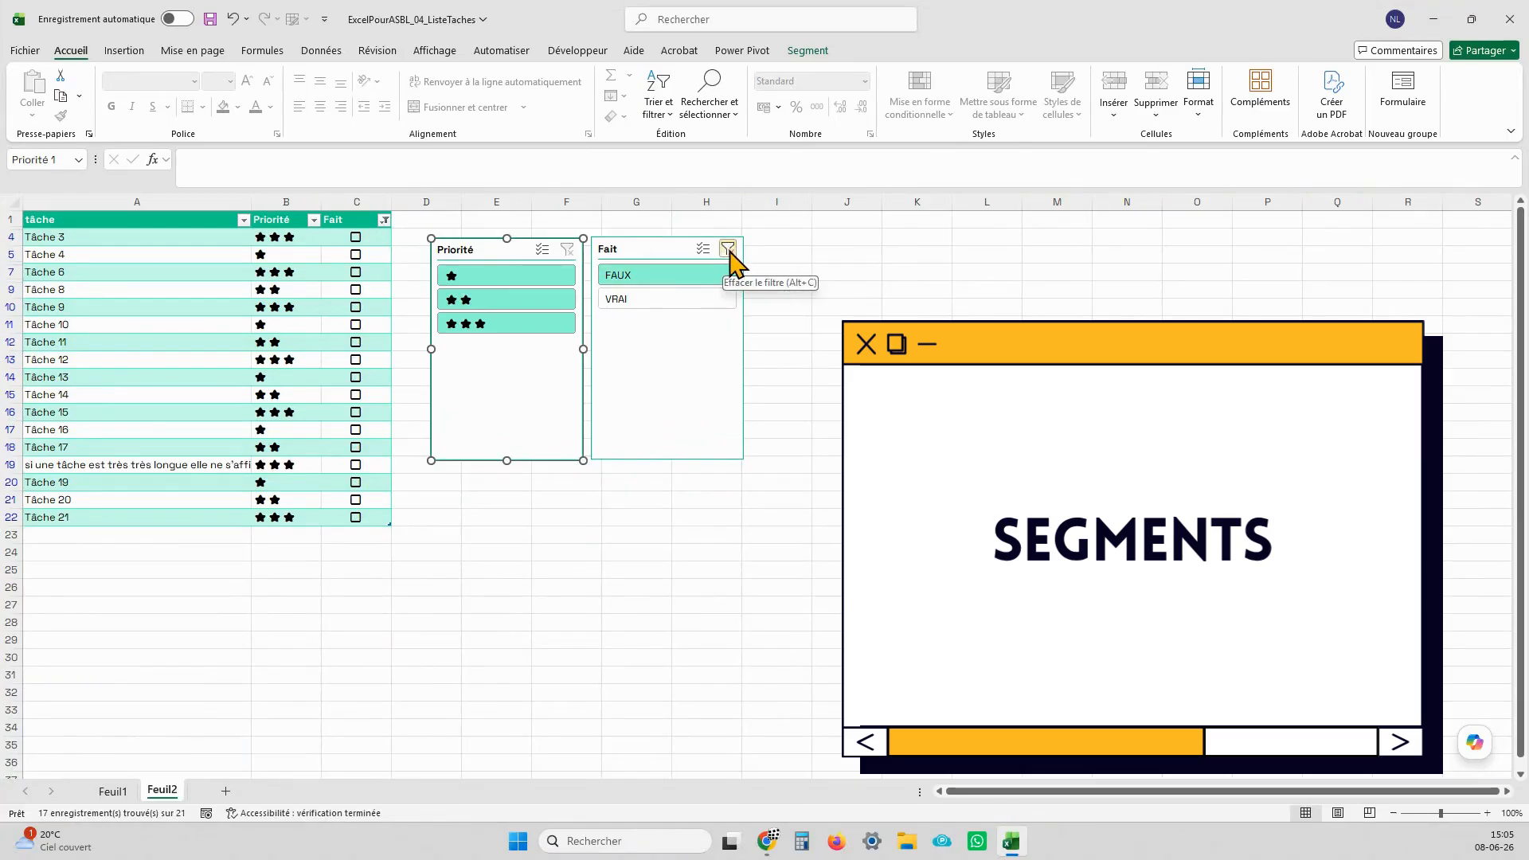
{"action": "left_click", "coordinate": [728, 249]}
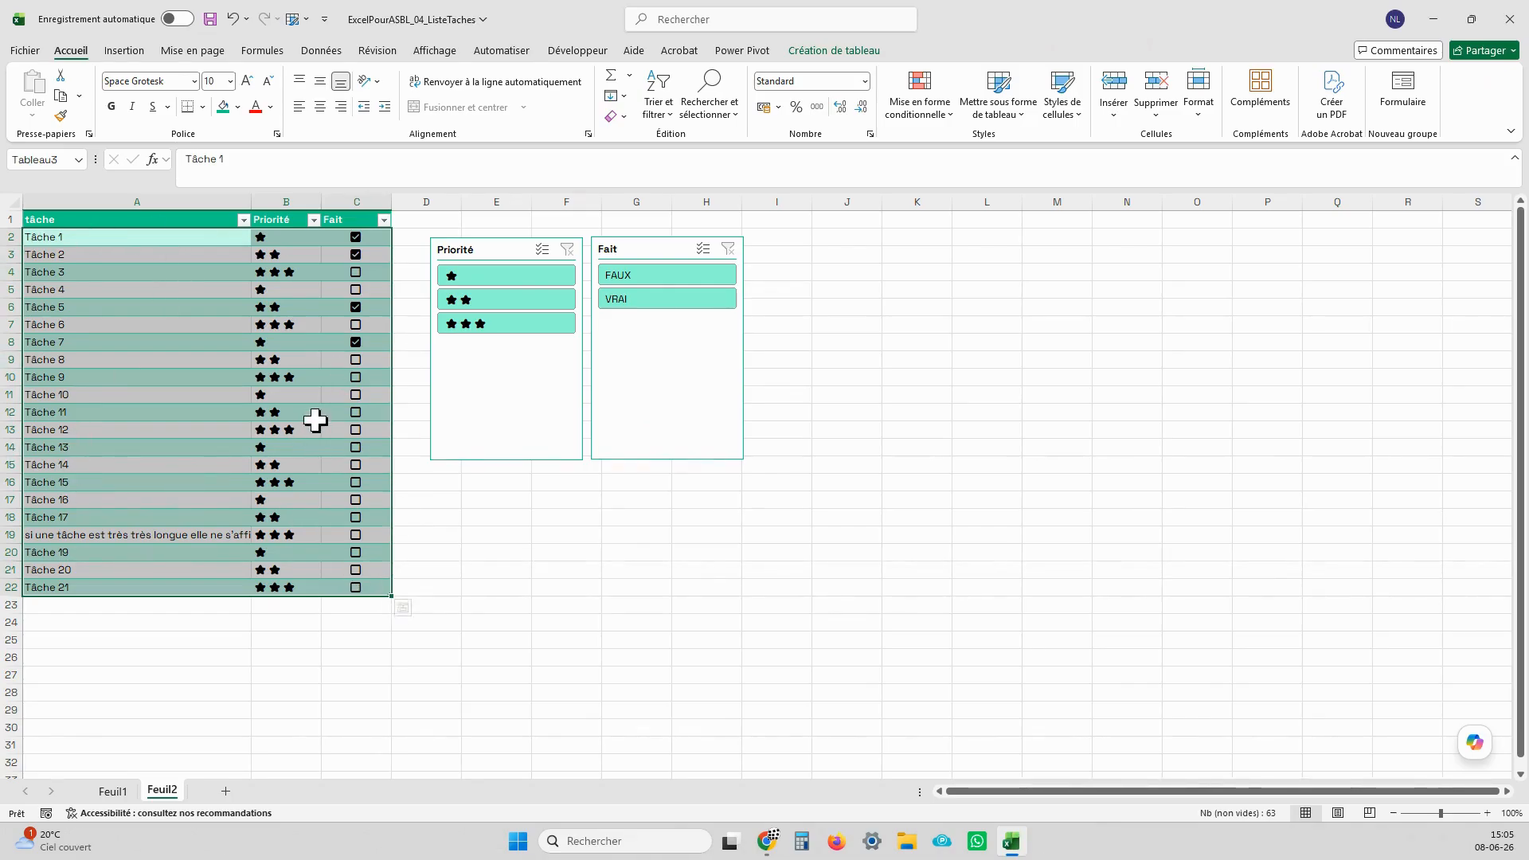
Step: Create a formula-based conditional formatting rule for the table's data rows with the formula =$C2=VRAI
{"action": "key", "text": "ctrl+q"}
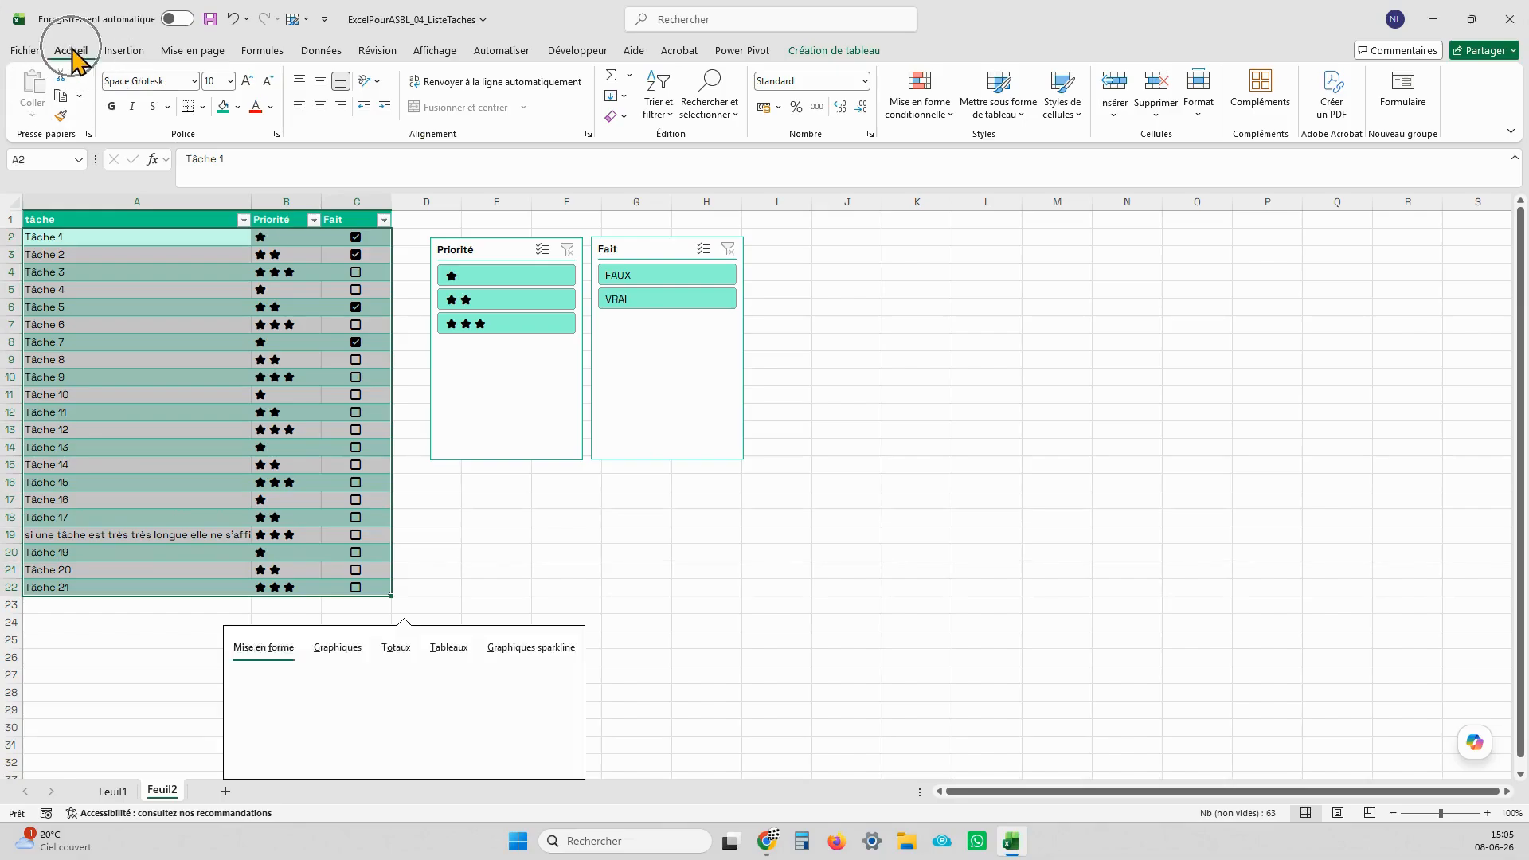
{"action": "key", "text": "Escape"}
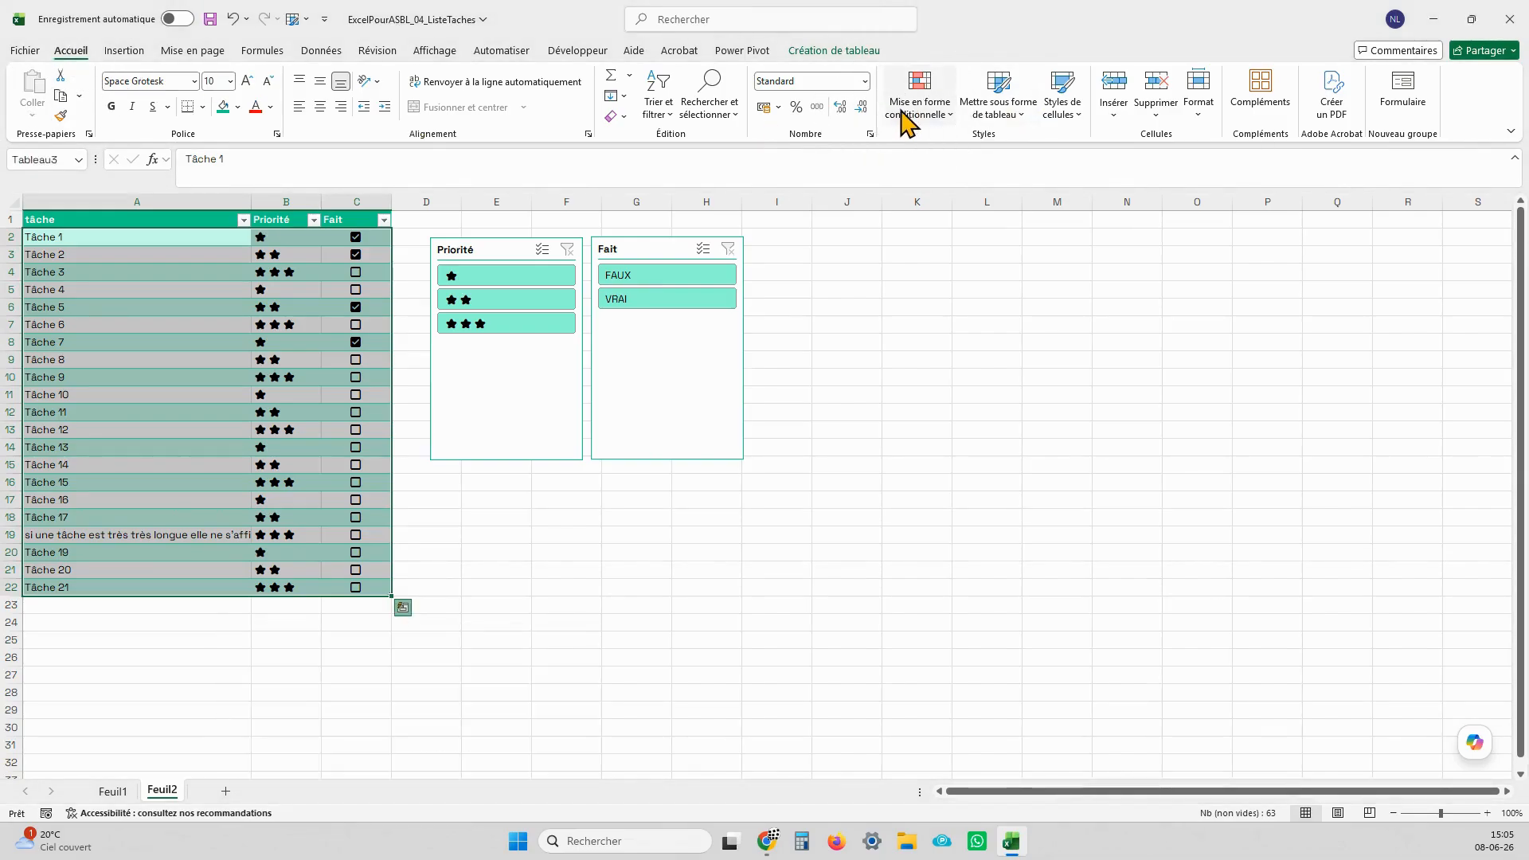
{"action": "left_click", "coordinate": [907, 124]}
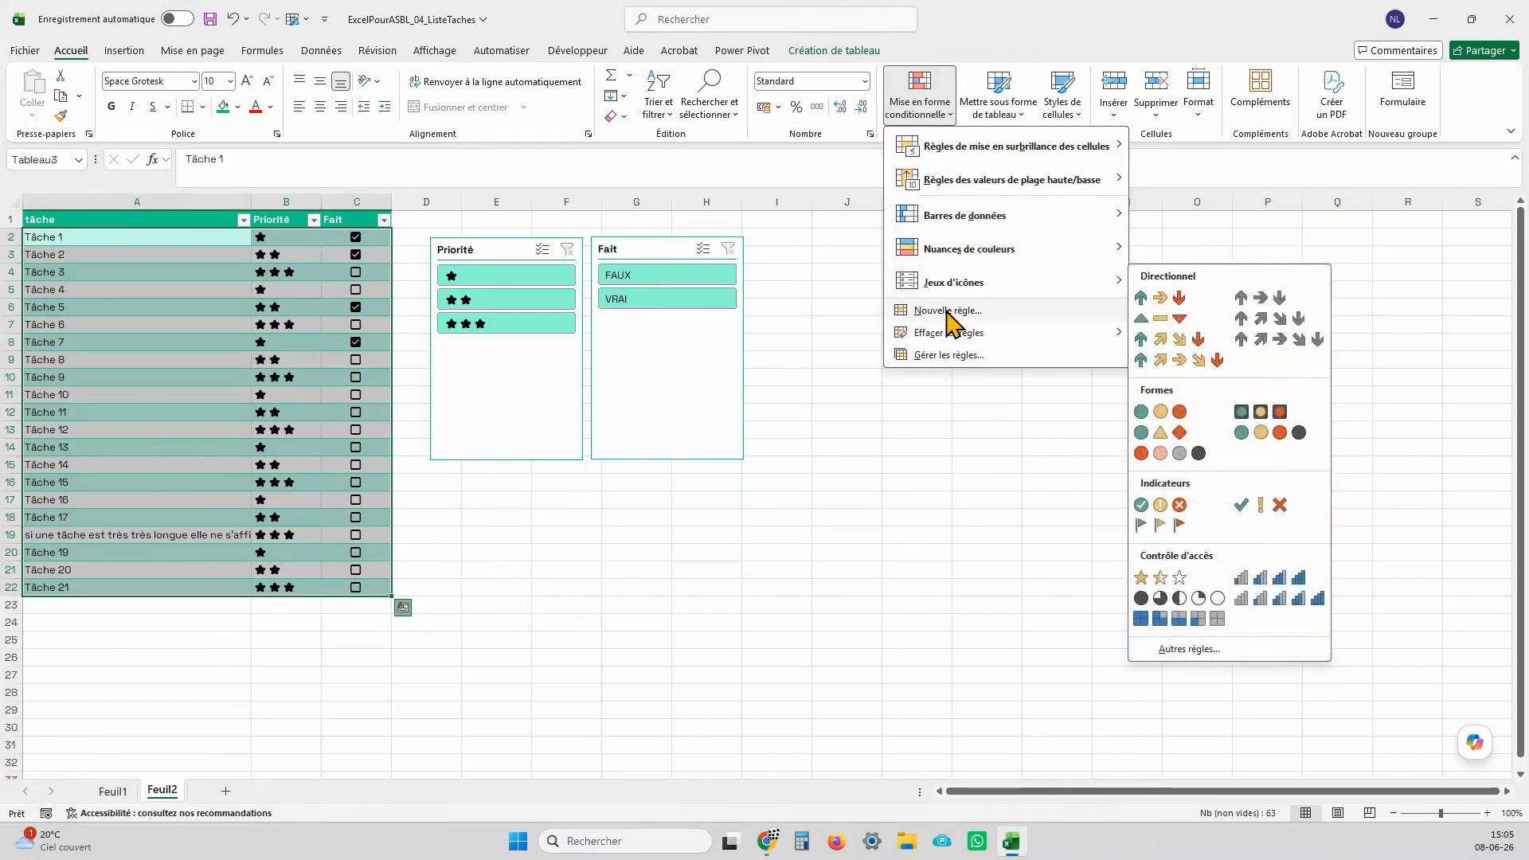
{"action": "left_click", "coordinate": [952, 312]}
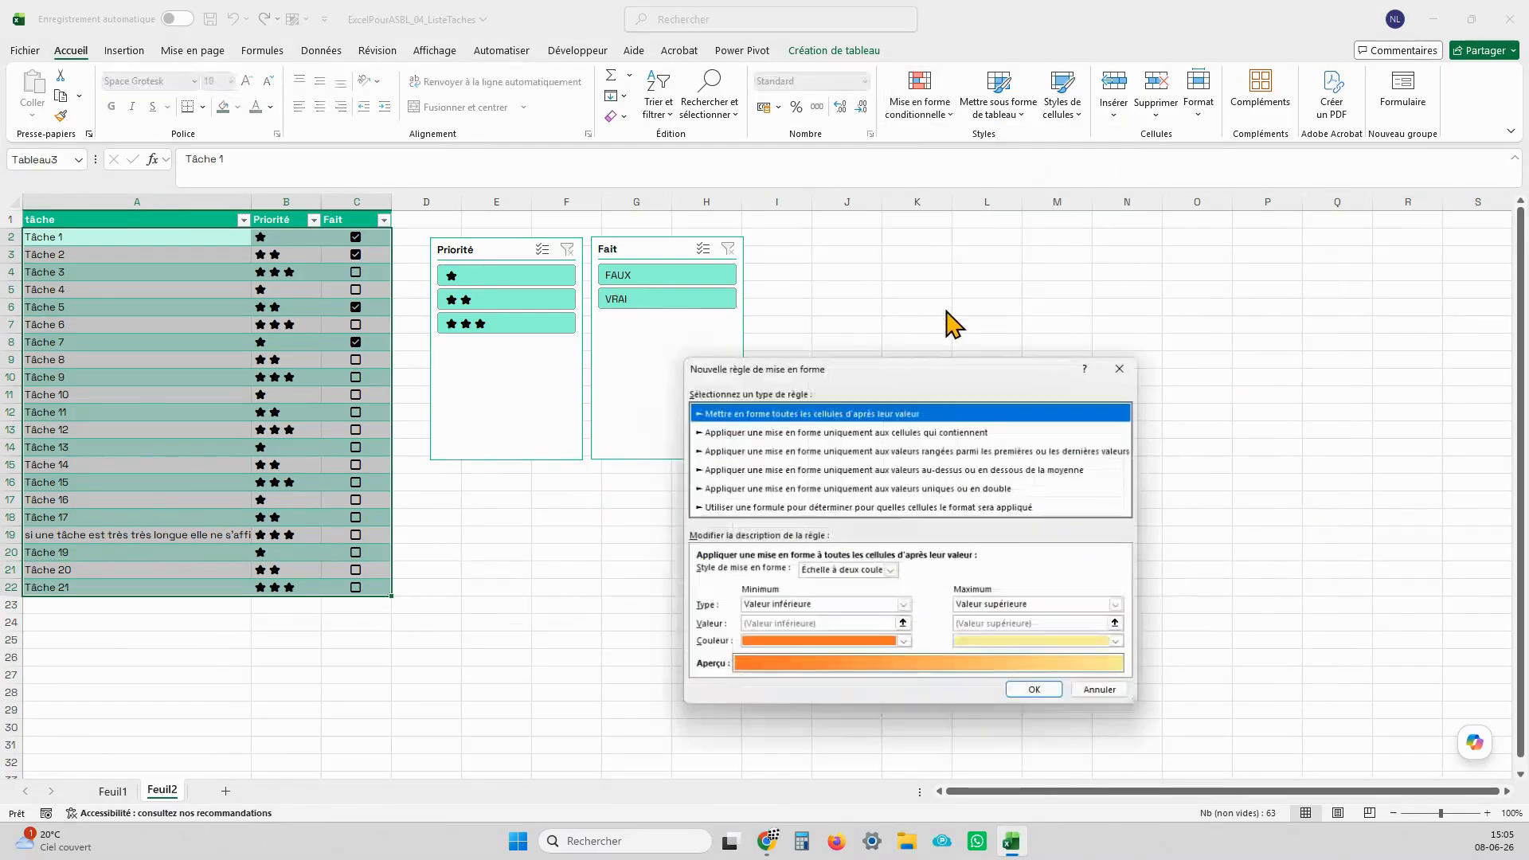
{"action": "left_click", "coordinate": [780, 509]}
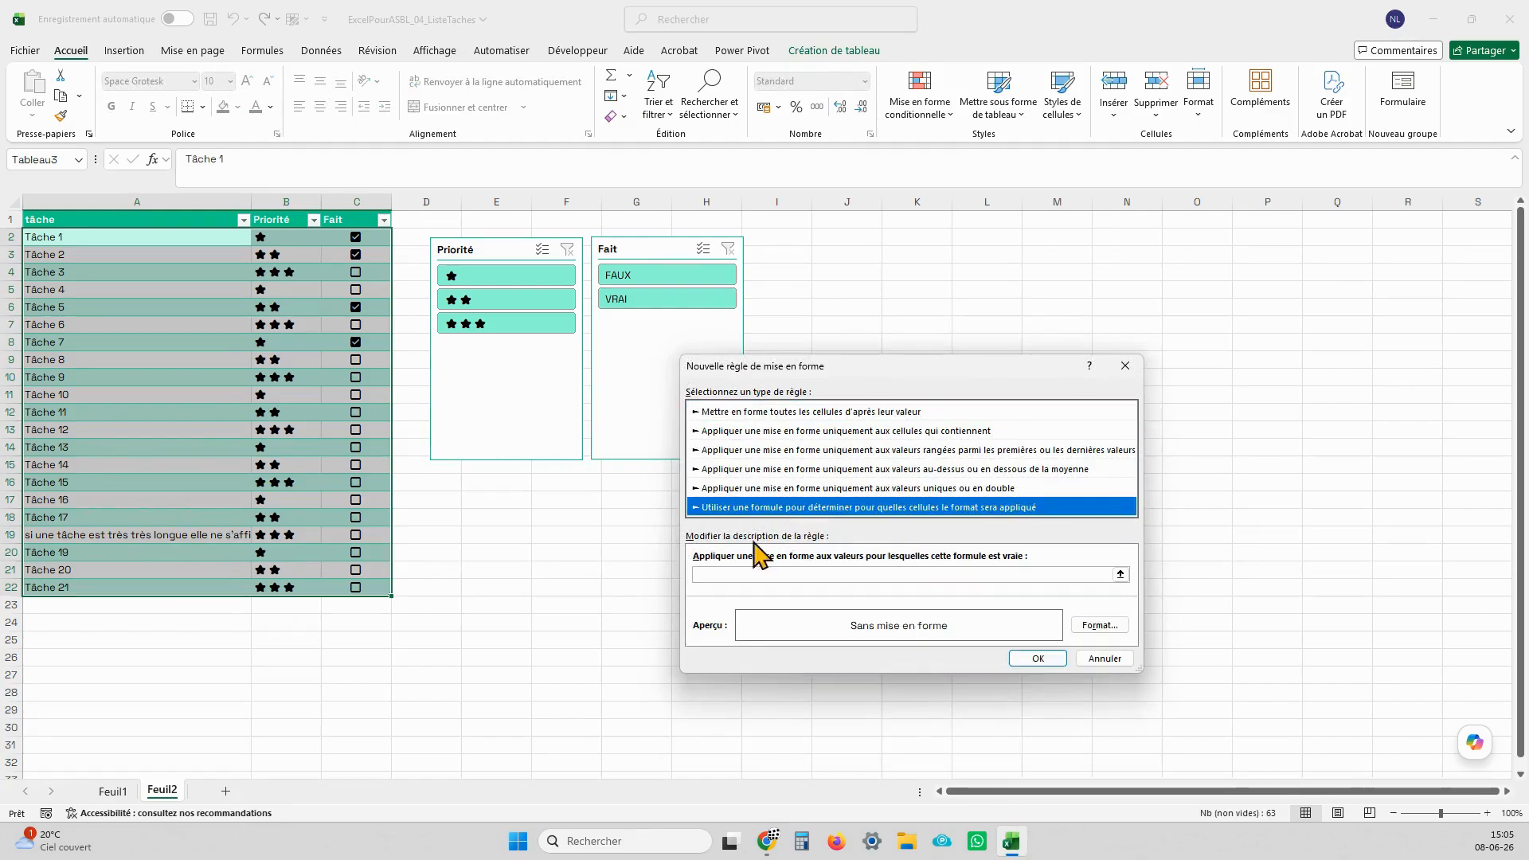
{"action": "left_click", "coordinate": [708, 575]}
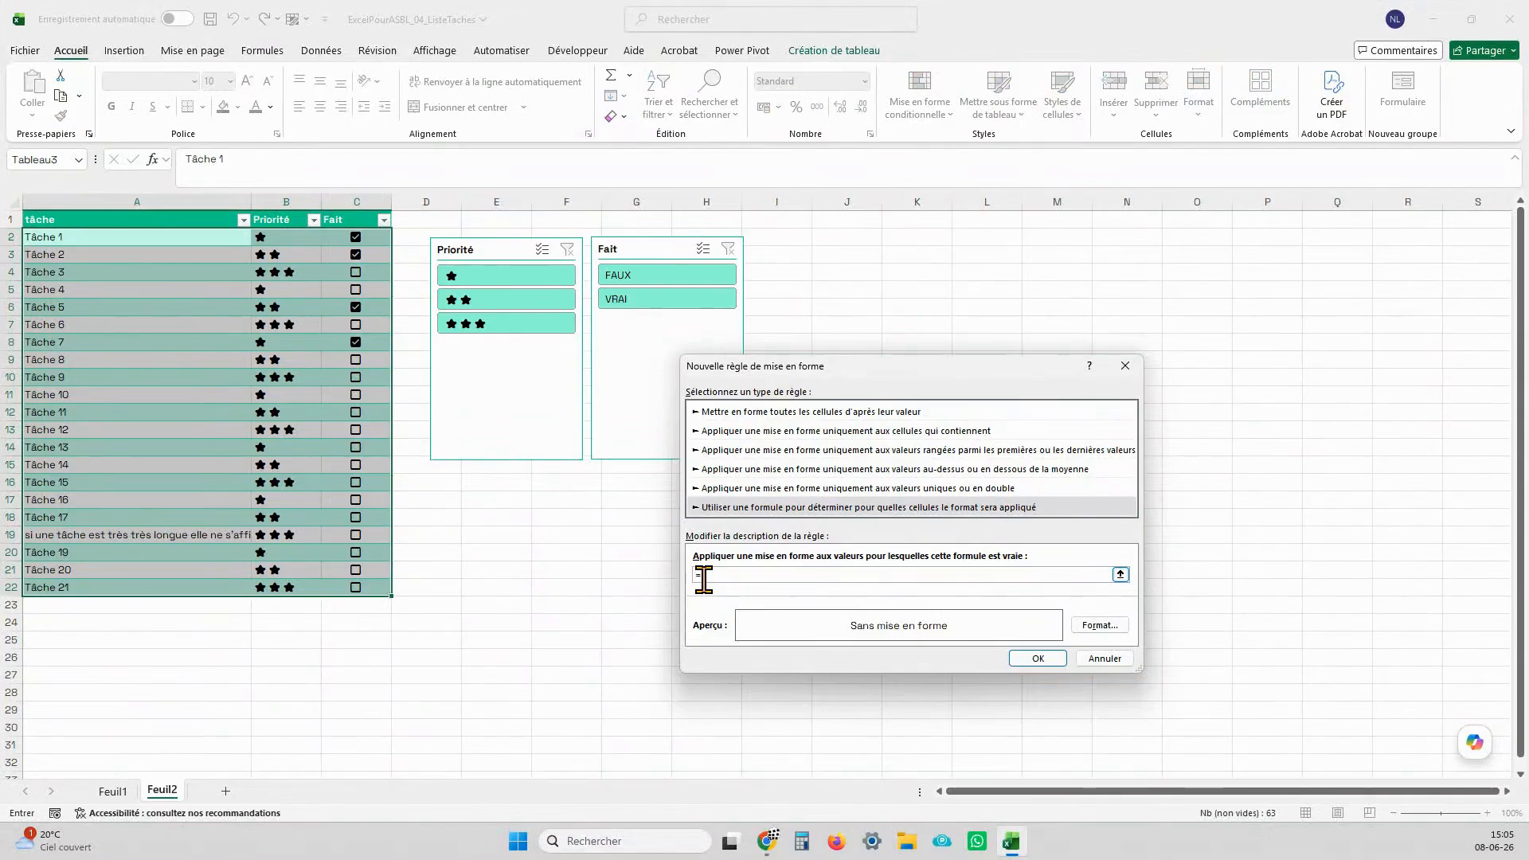
{"action": "left_click", "coordinate": [372, 237]}
{"action": "type", "text": "="}
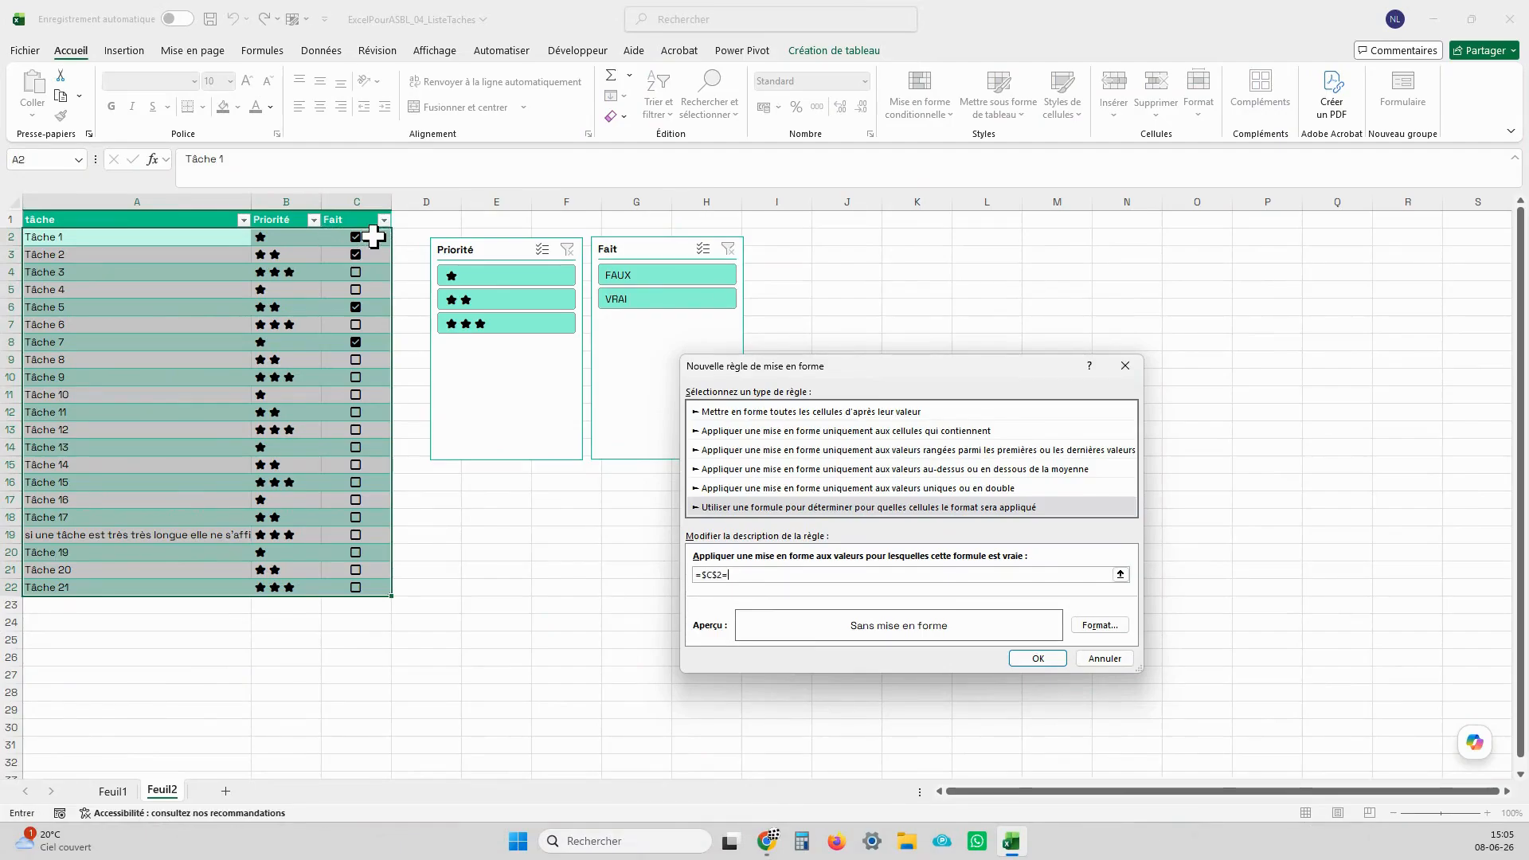
{"action": "type", "text": "VRAI"}
{"action": "left_click", "coordinate": [718, 574]}
Step: Give the rule an italic, light grey, strikethrough (Barré) font format and apply it to the table
{"action": "left_click", "coordinate": [1099, 625]}
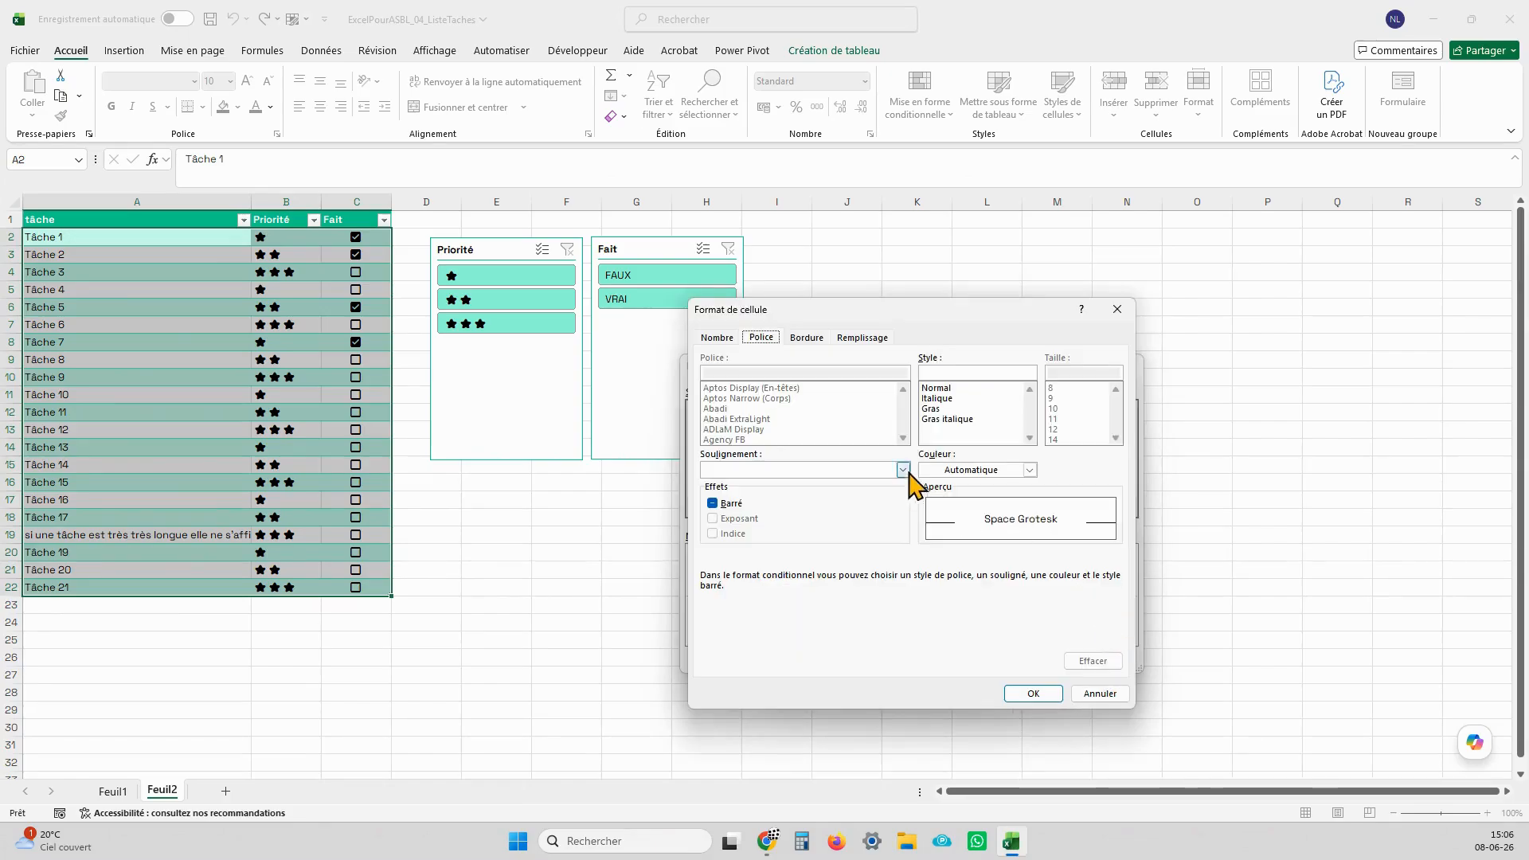
{"action": "left_click", "coordinate": [948, 398]}
{"action": "left_click", "coordinate": [964, 469]}
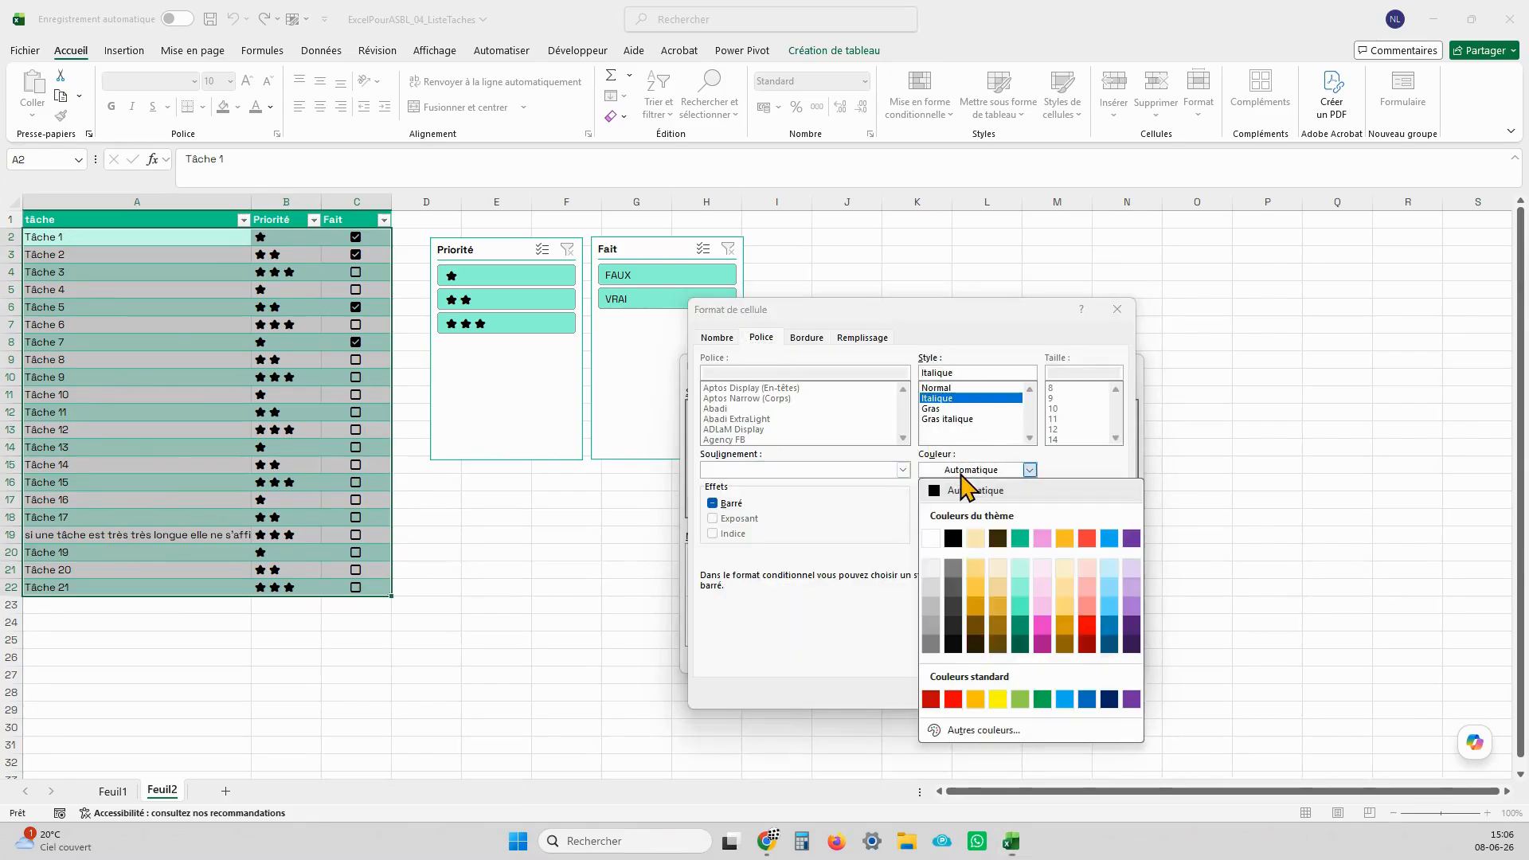
{"action": "left_click", "coordinate": [931, 607]}
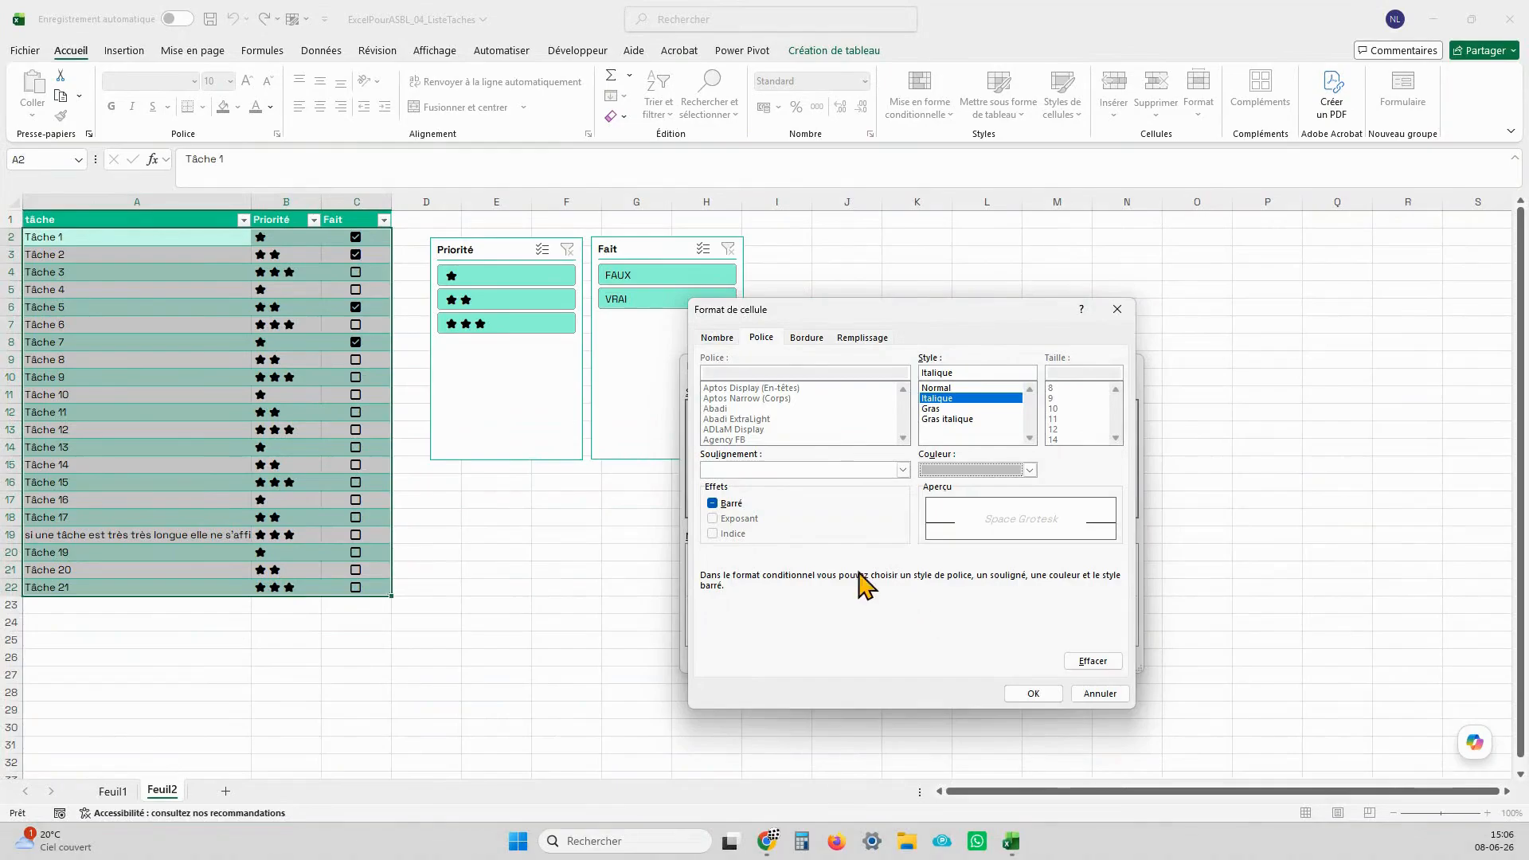
{"action": "left_click", "coordinate": [711, 504]}
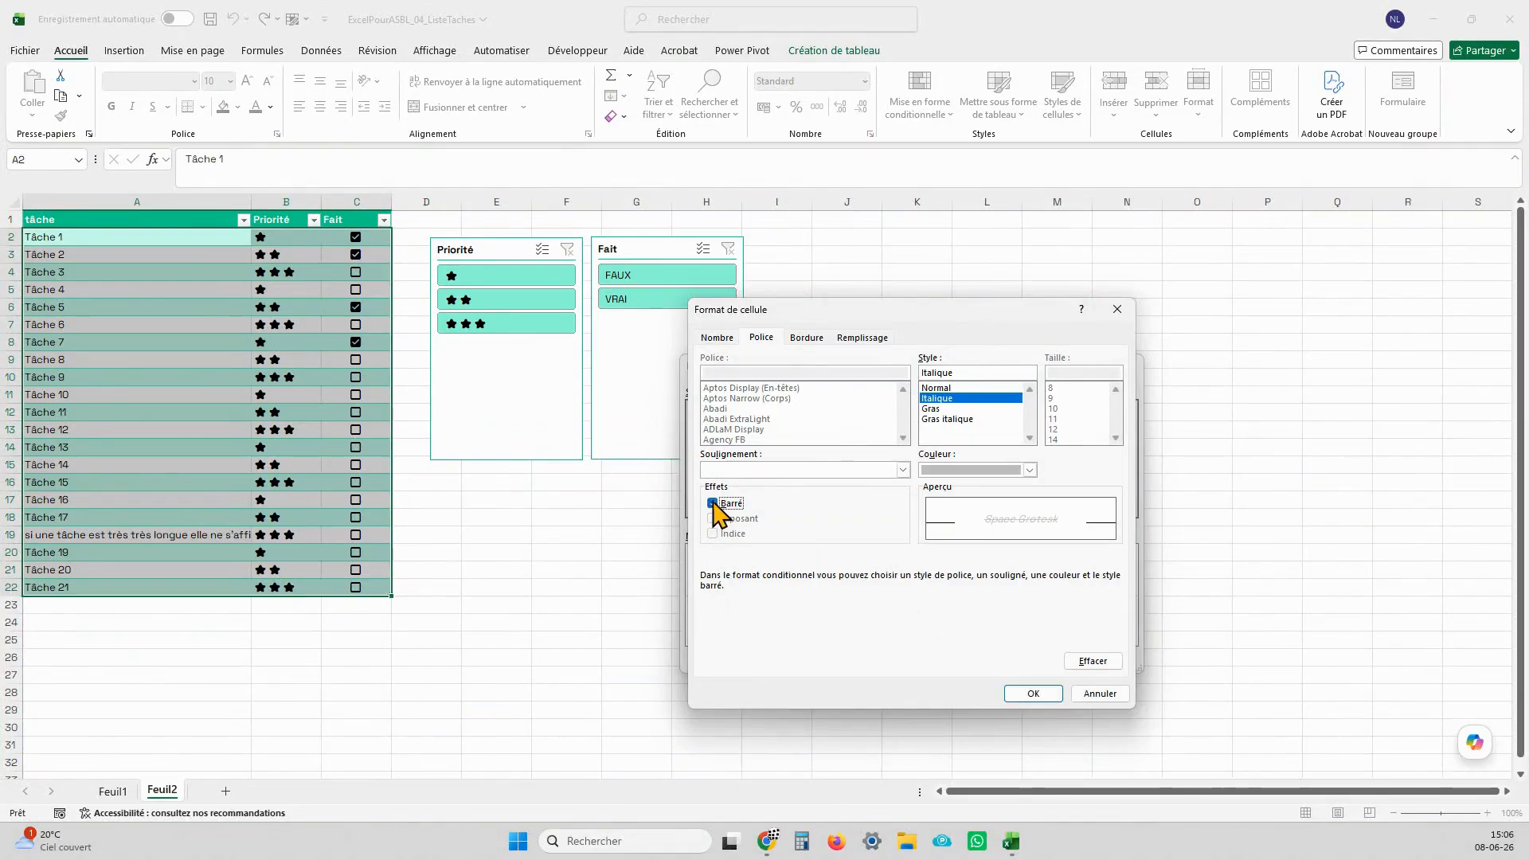
{"action": "left_click", "coordinate": [1033, 693]}
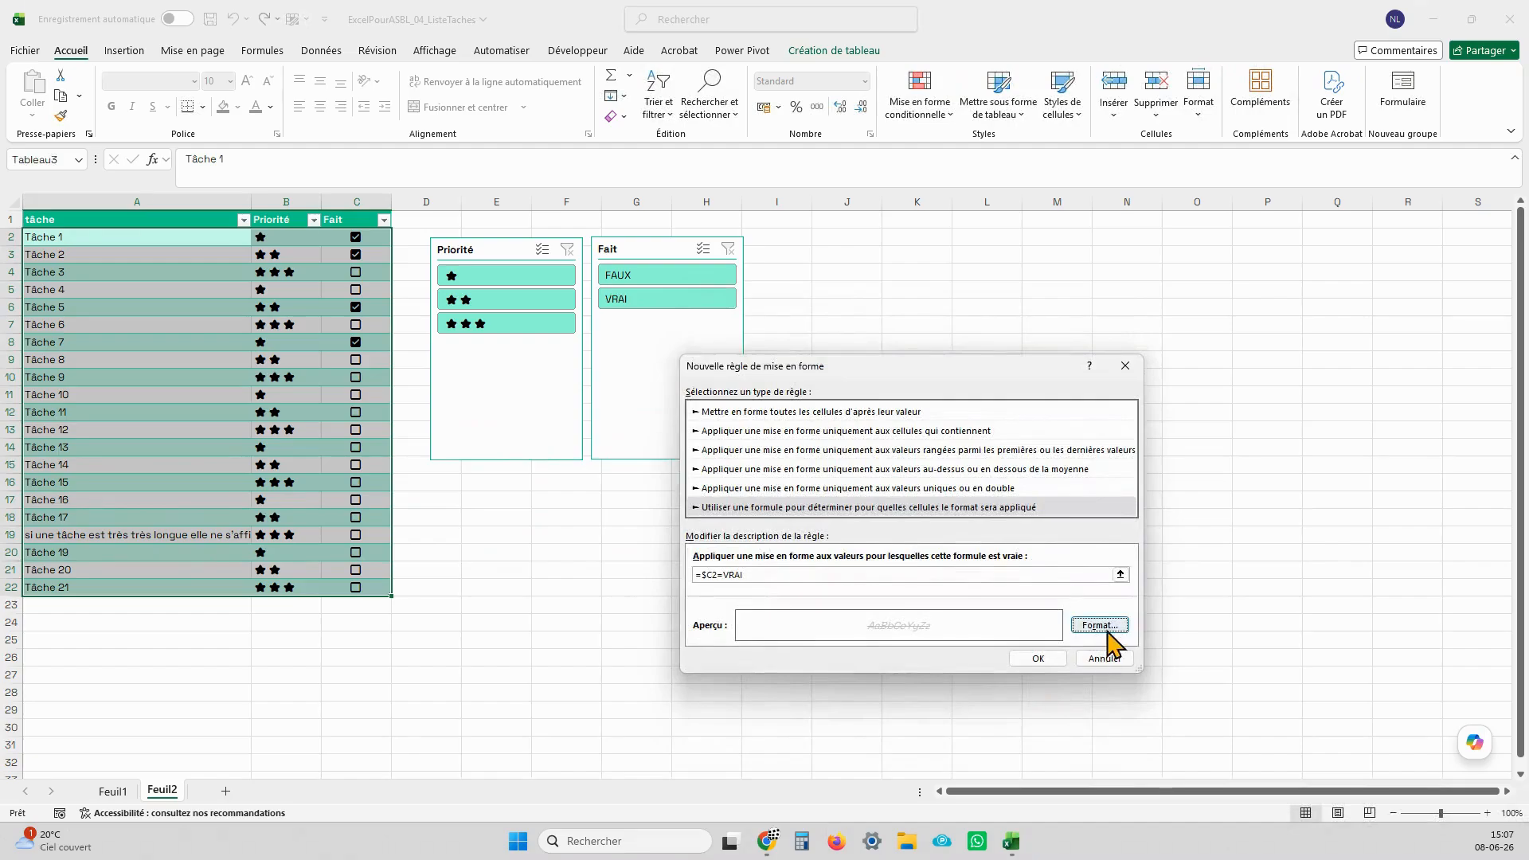
{"action": "left_click", "coordinate": [1043, 660]}
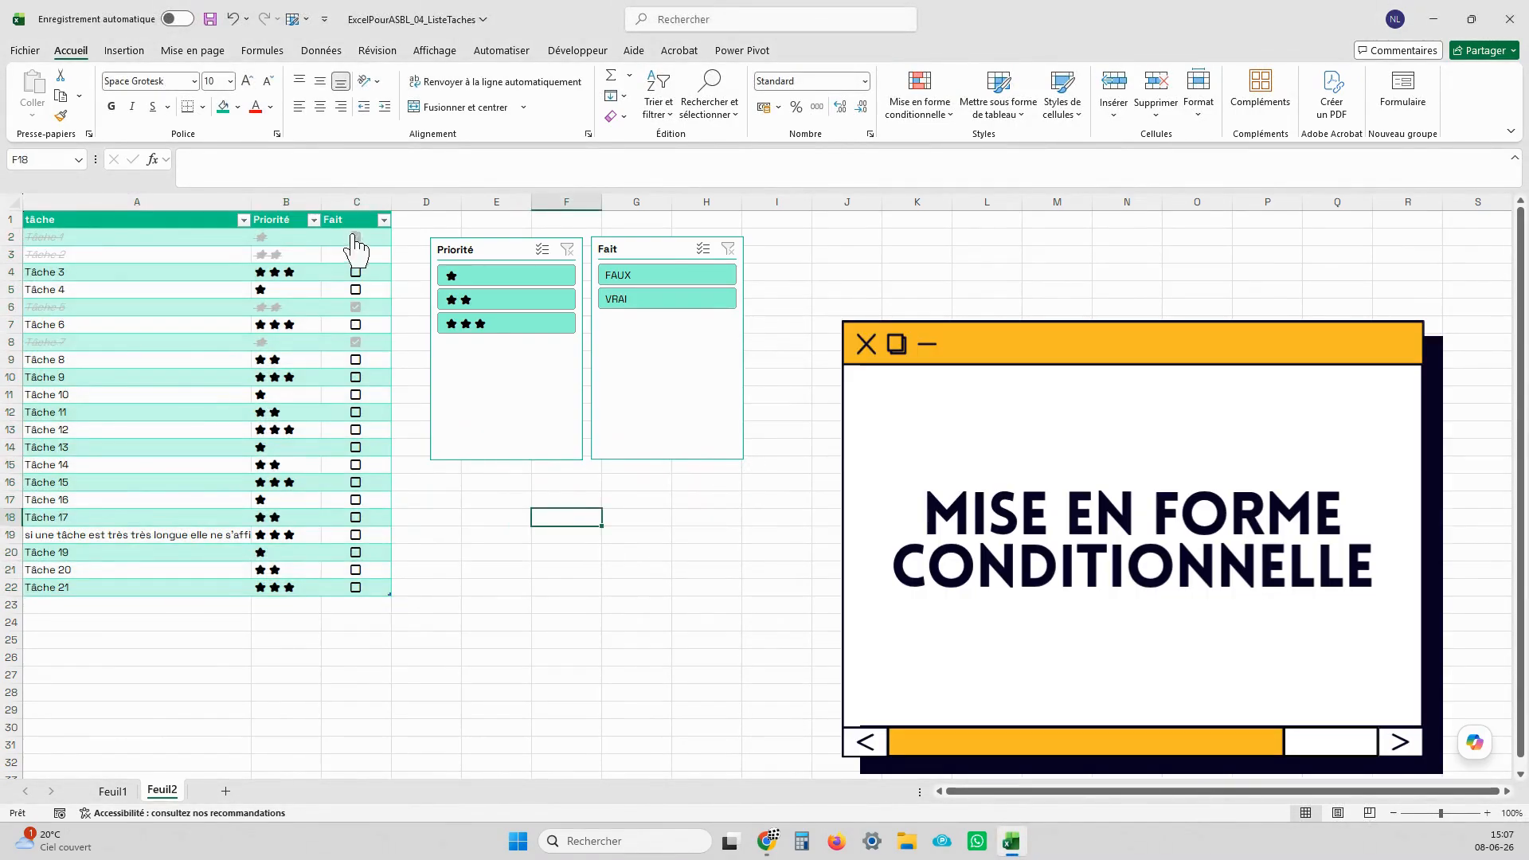
Step: Untick and re-tick the Fait checkbox of Tâche 1 to test the conditional formatting
{"action": "left_click", "coordinate": [361, 236]}
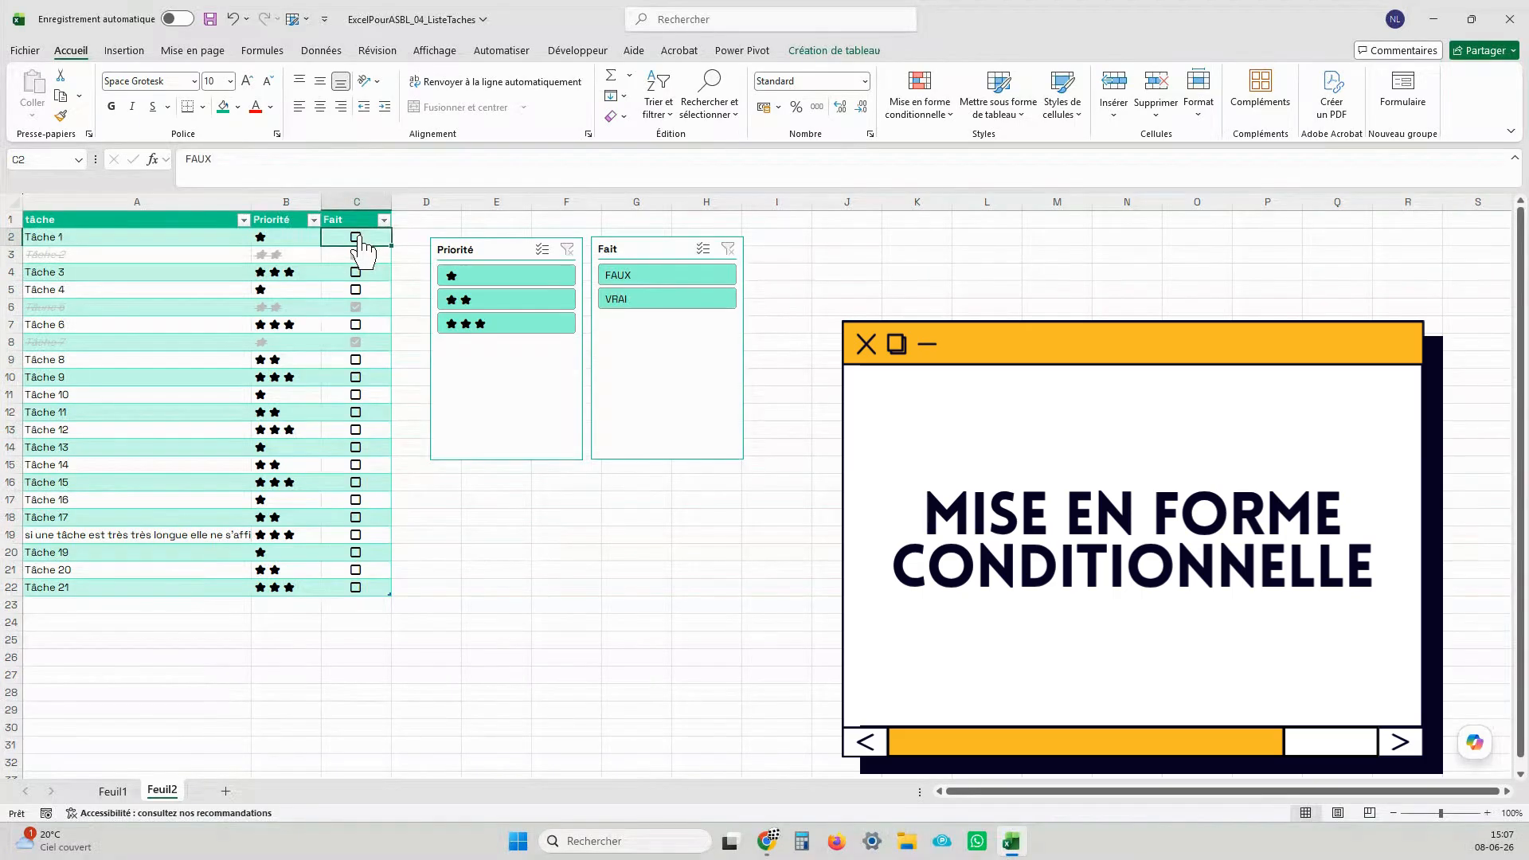
{"action": "left_click", "coordinate": [357, 237]}
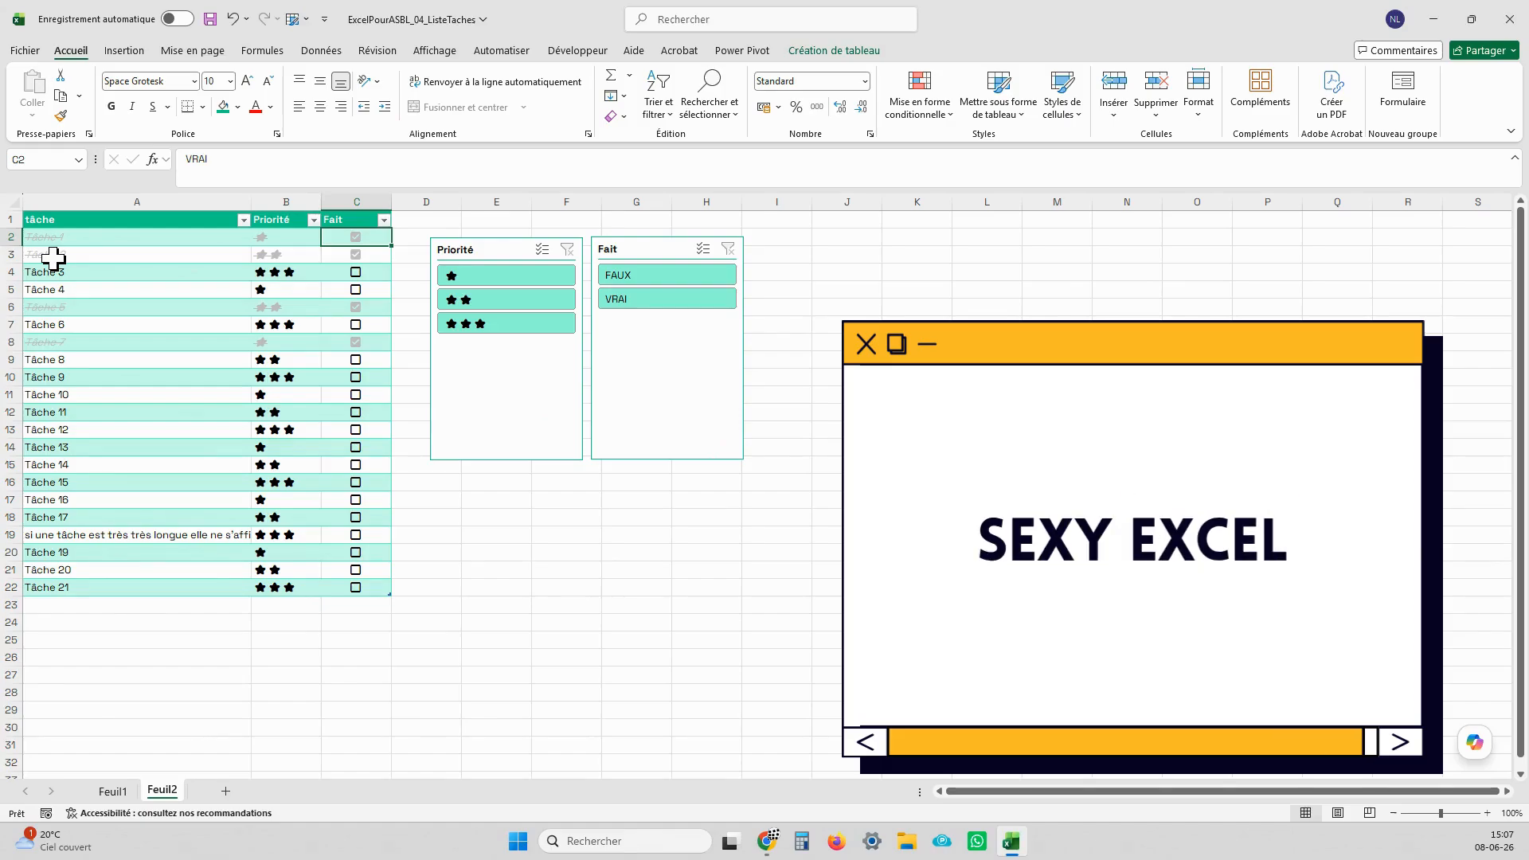
Step: Insert an empty column before the tâche column and set its width to 3
{"action": "left_click", "coordinate": [109, 203]}
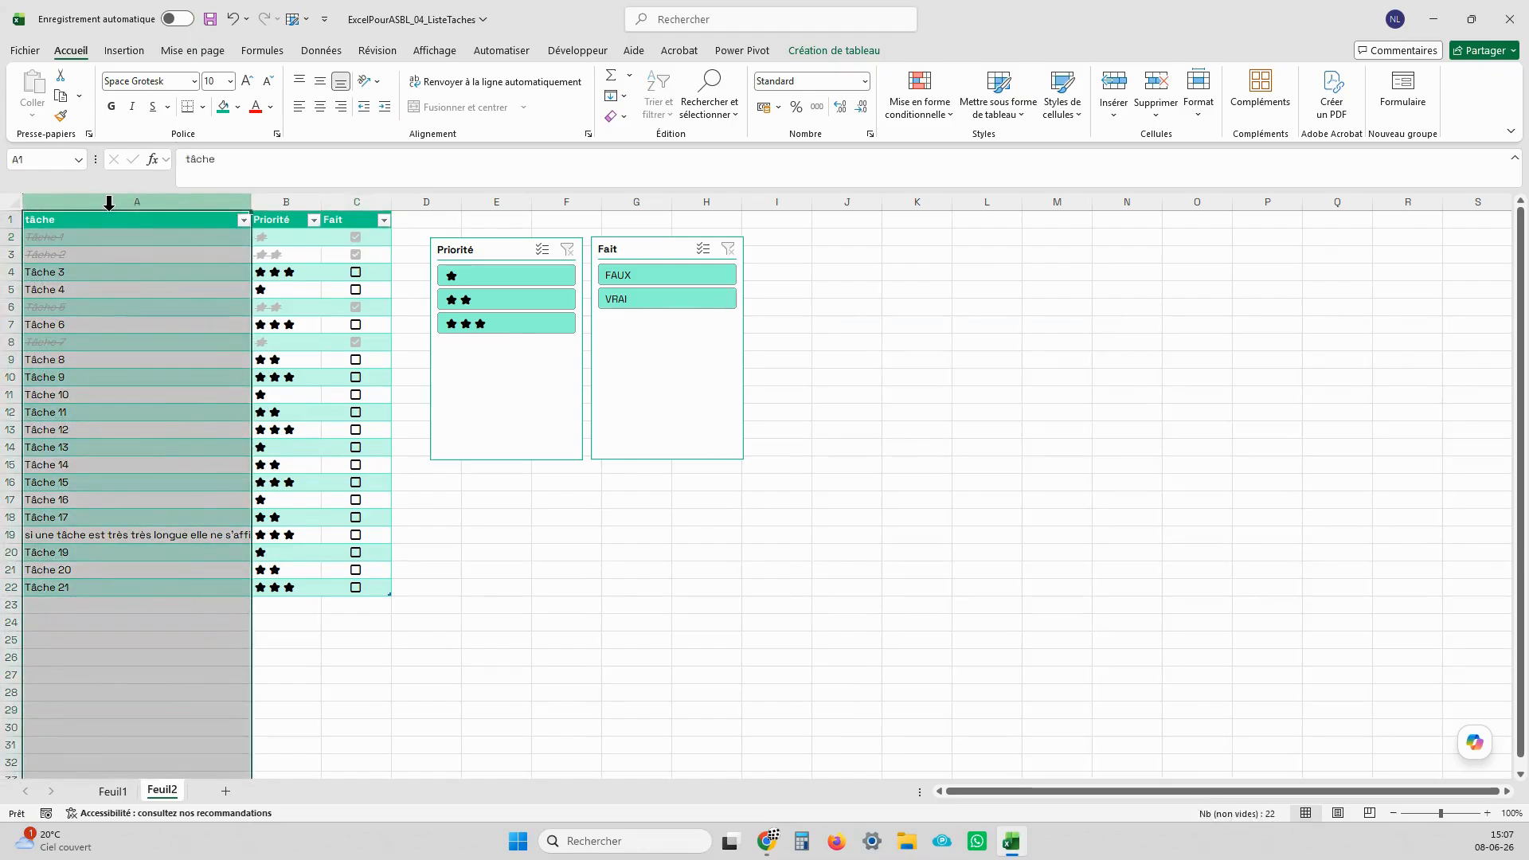
{"action": "key", "text": "ctrl+plus"}
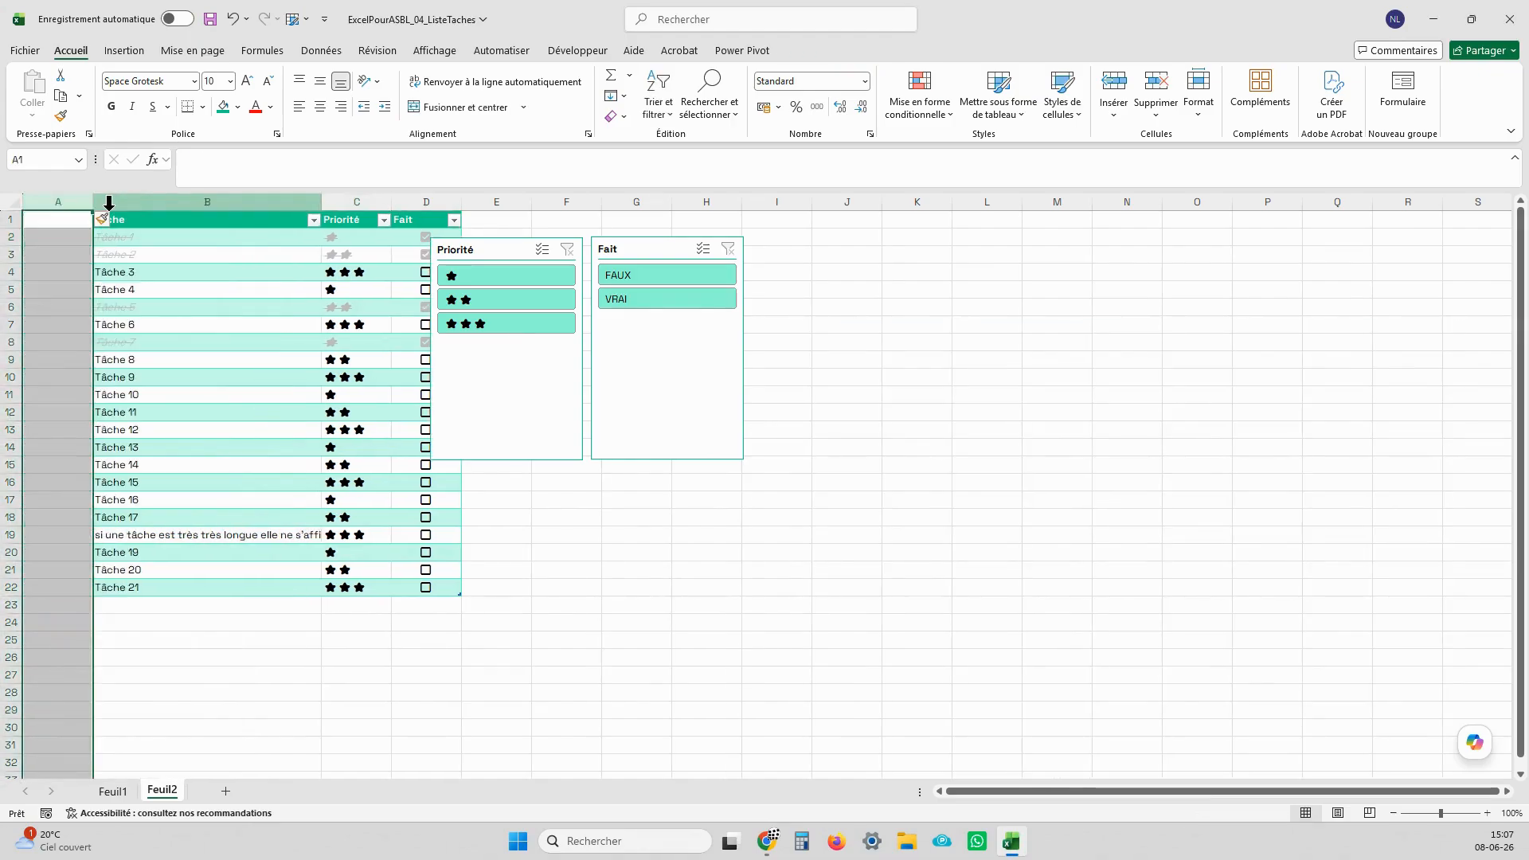
{"action": "right_click", "coordinate": [50, 199]}
{"action": "left_click", "coordinate": [126, 460]}
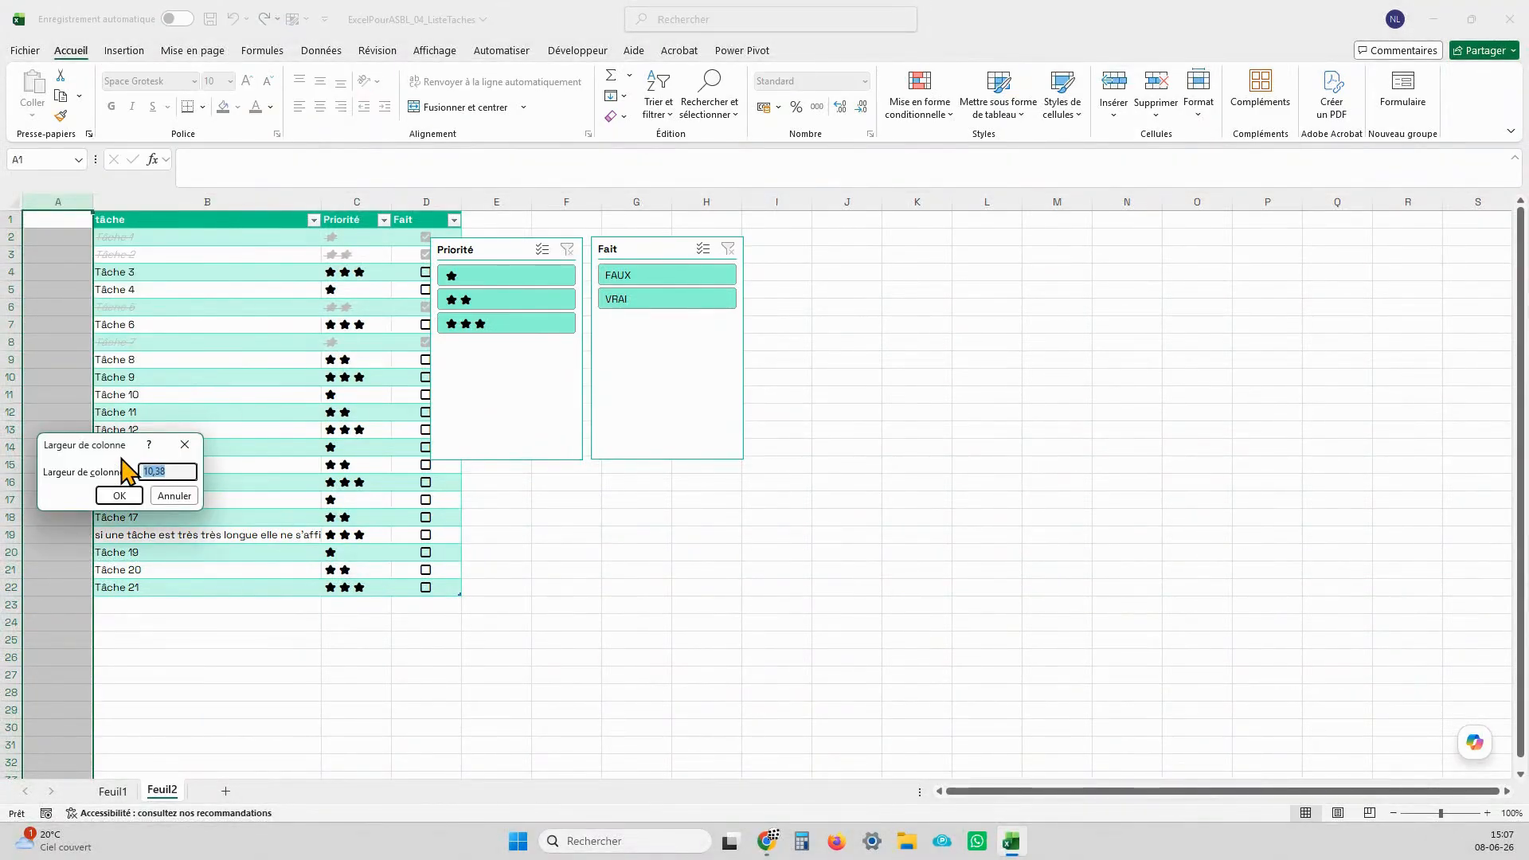
{"action": "type", "text": "3"}
{"action": "left_click", "coordinate": [119, 496]}
Step: Insert an empty row above the table header and increase its height to make room for the slicers
{"action": "left_click", "coordinate": [11, 220]}
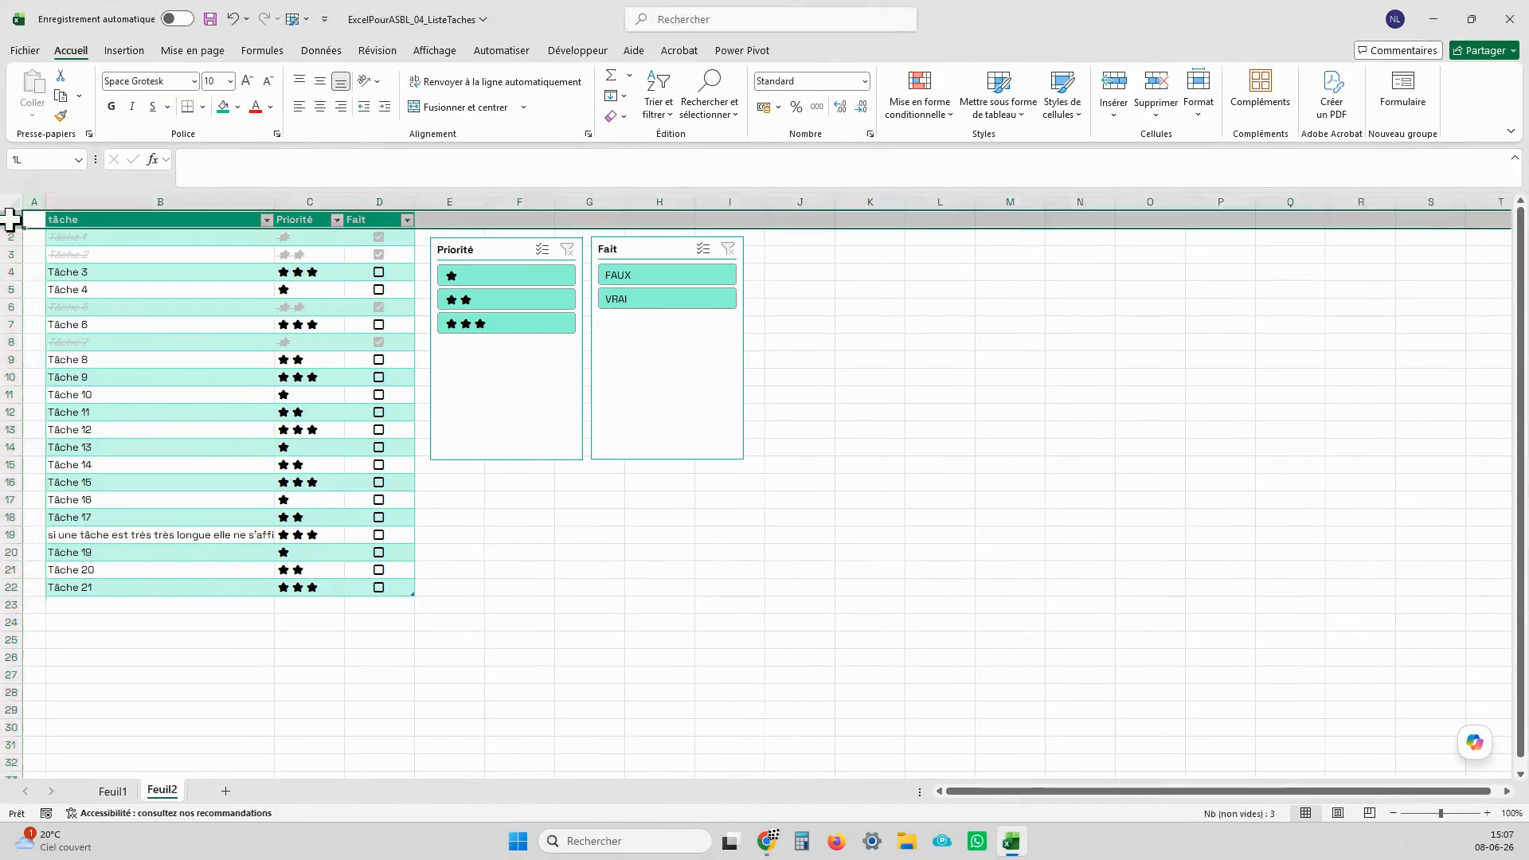
{"action": "key", "text": "ctrl+plus"}
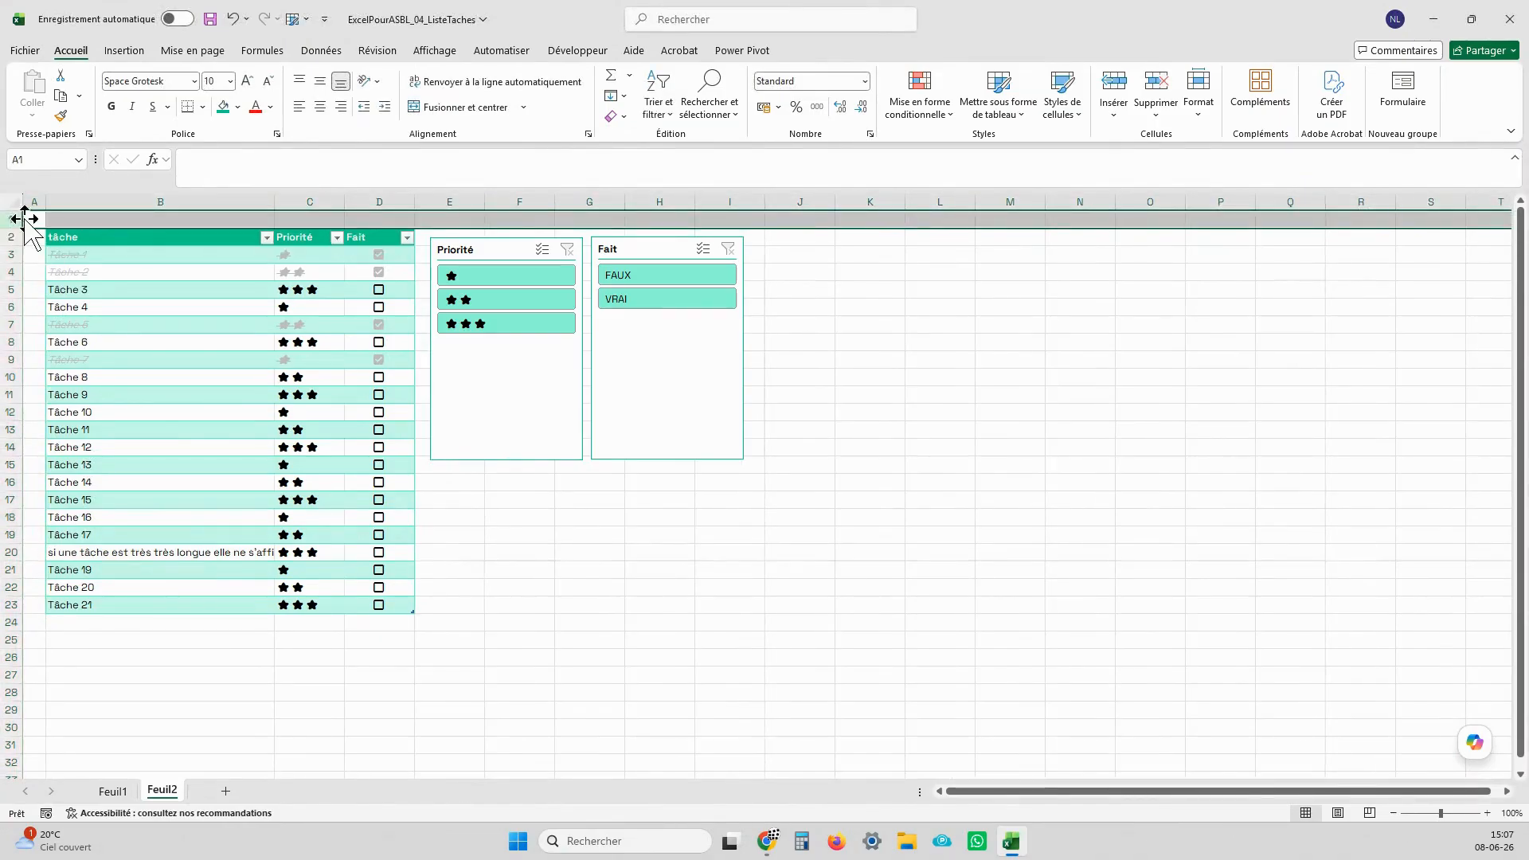
{"action": "left_click_drag", "start_coordinate": [14, 229], "coordinate": [14, 317]}
{"action": "left_click", "coordinate": [659, 607]}
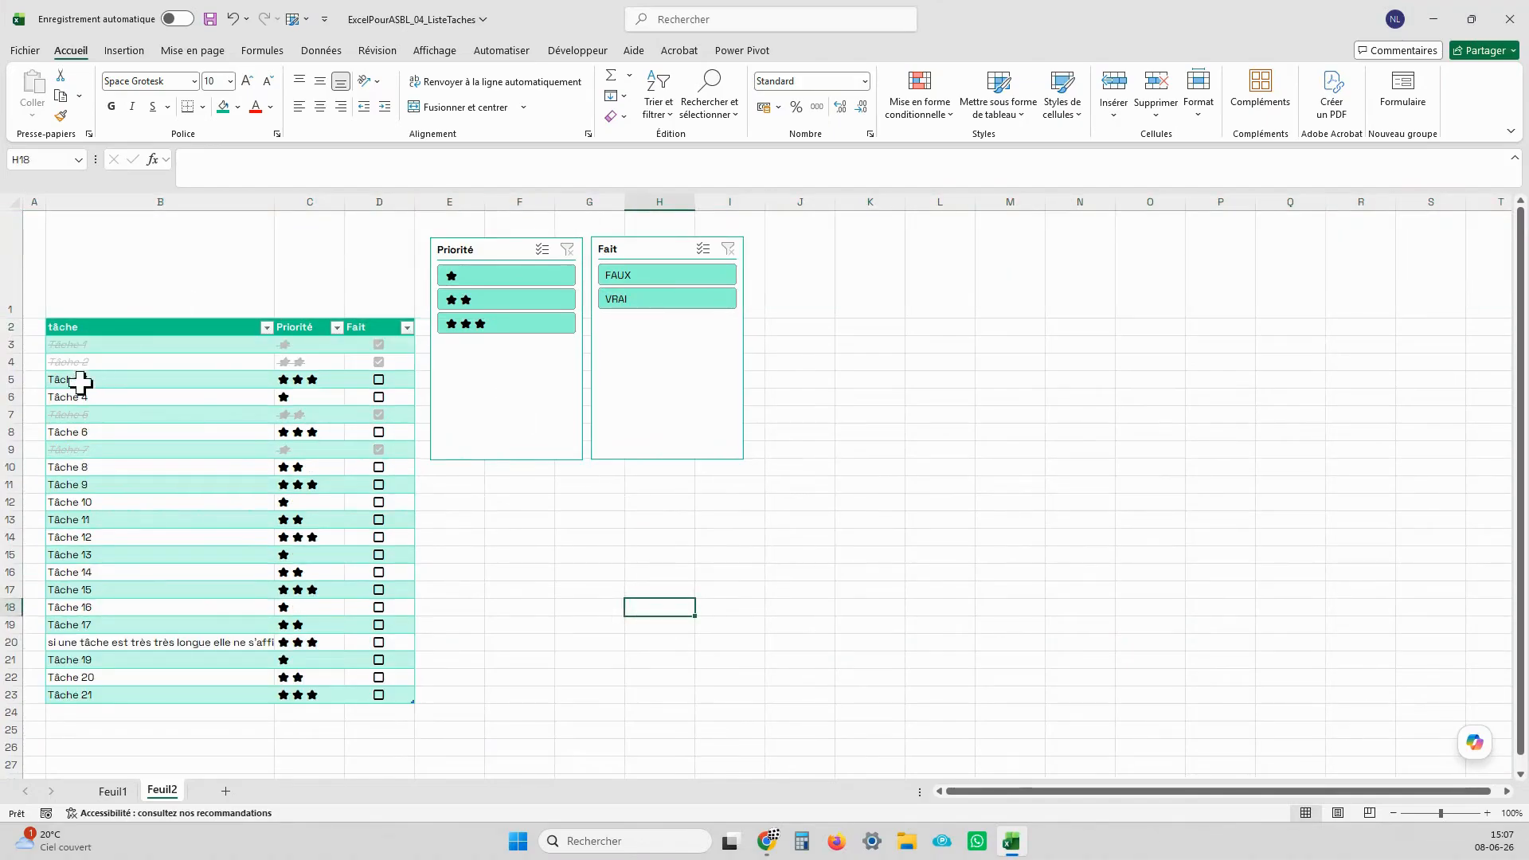
Step: Apply the green Clair table style with a solid header, unshaded rows and green borders to the task table
{"action": "left_click", "coordinate": [119, 395]}
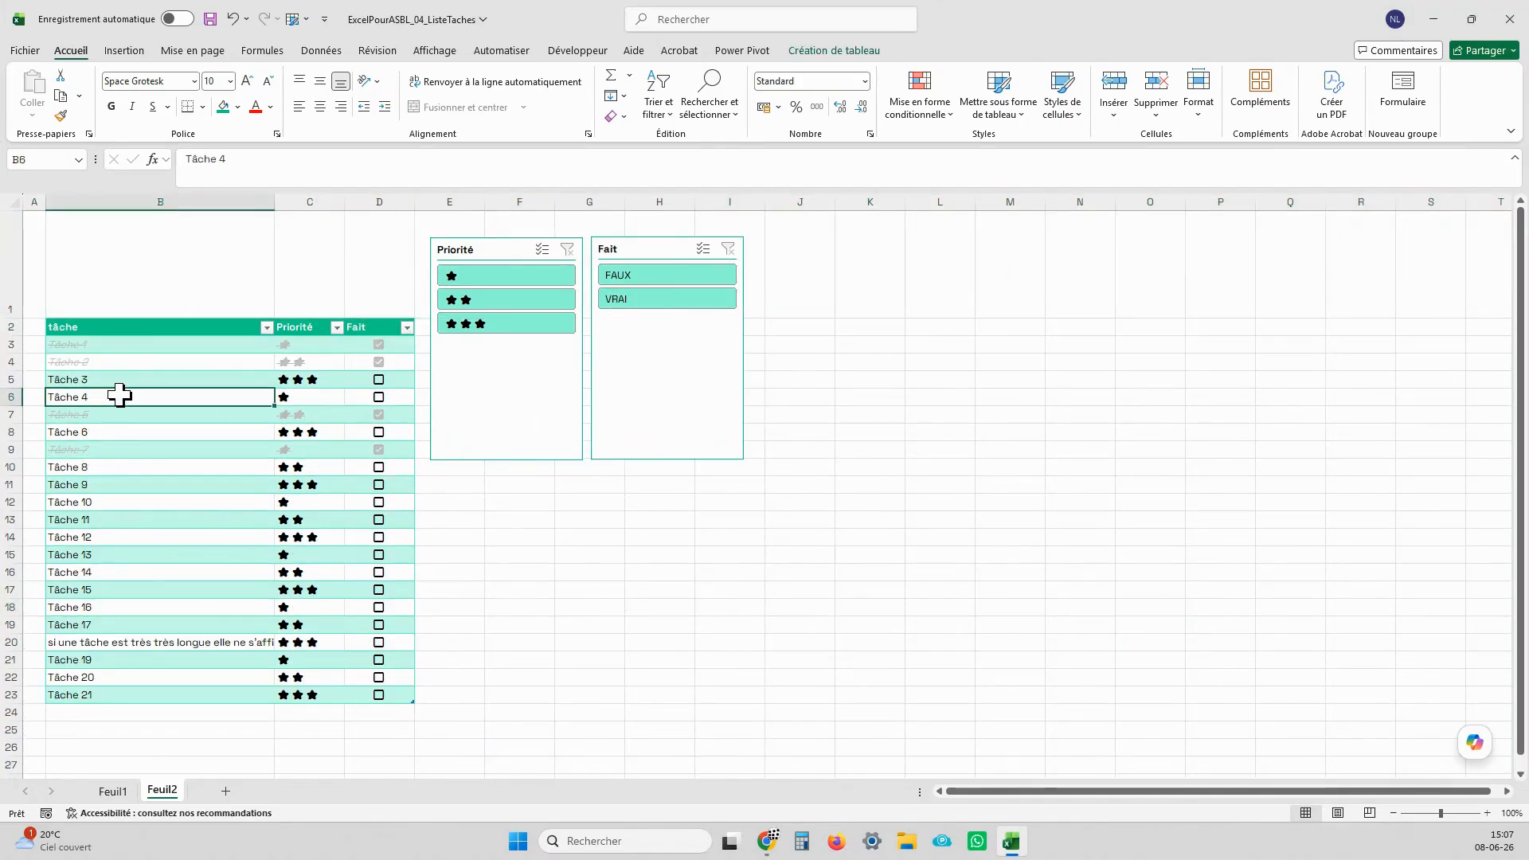
{"action": "left_click", "coordinate": [831, 51]}
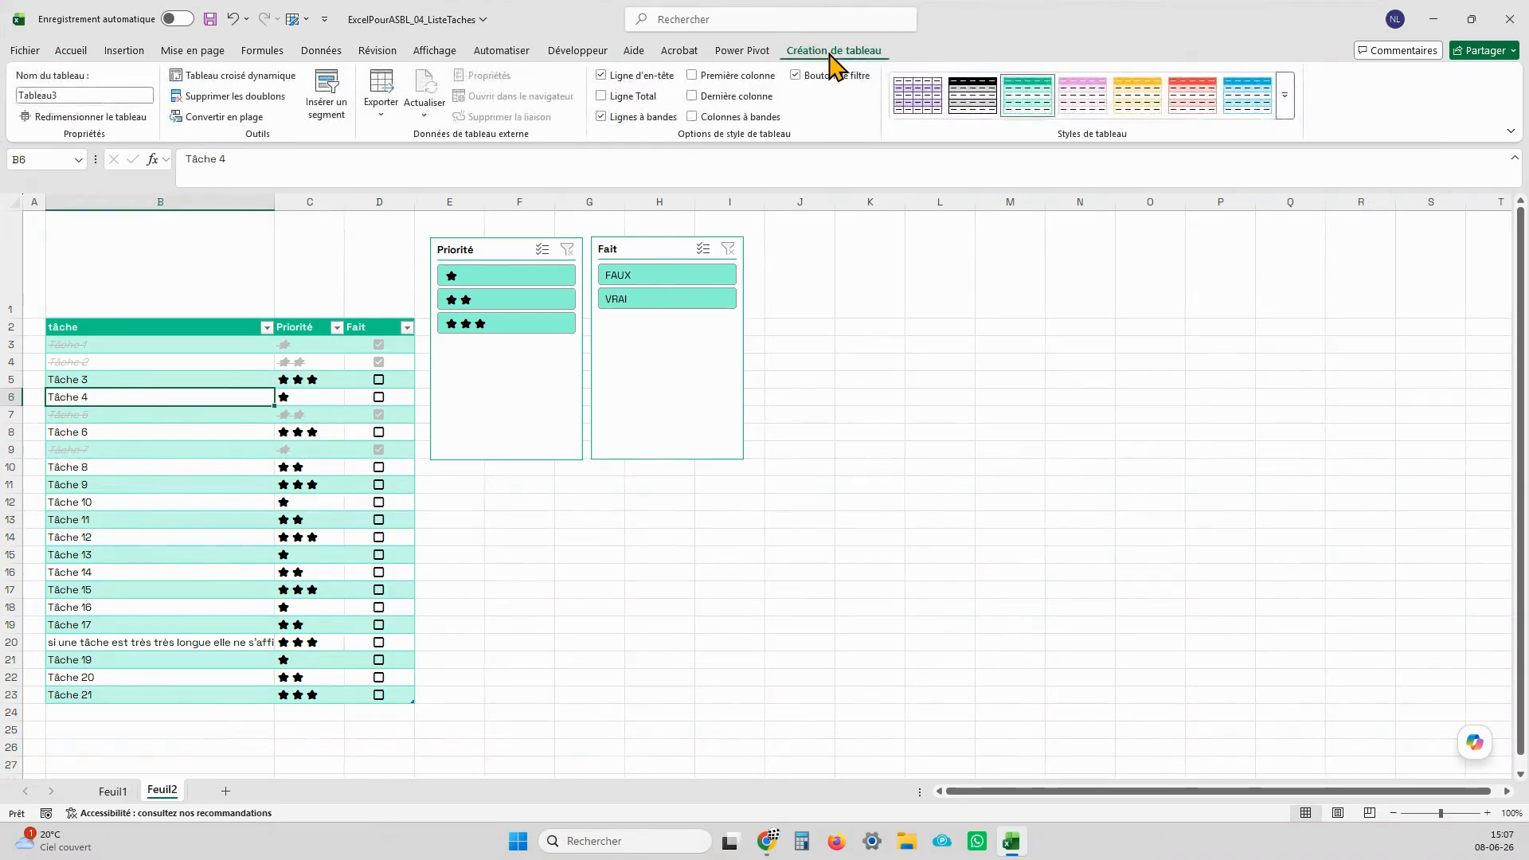
{"action": "left_click", "coordinate": [1286, 107]}
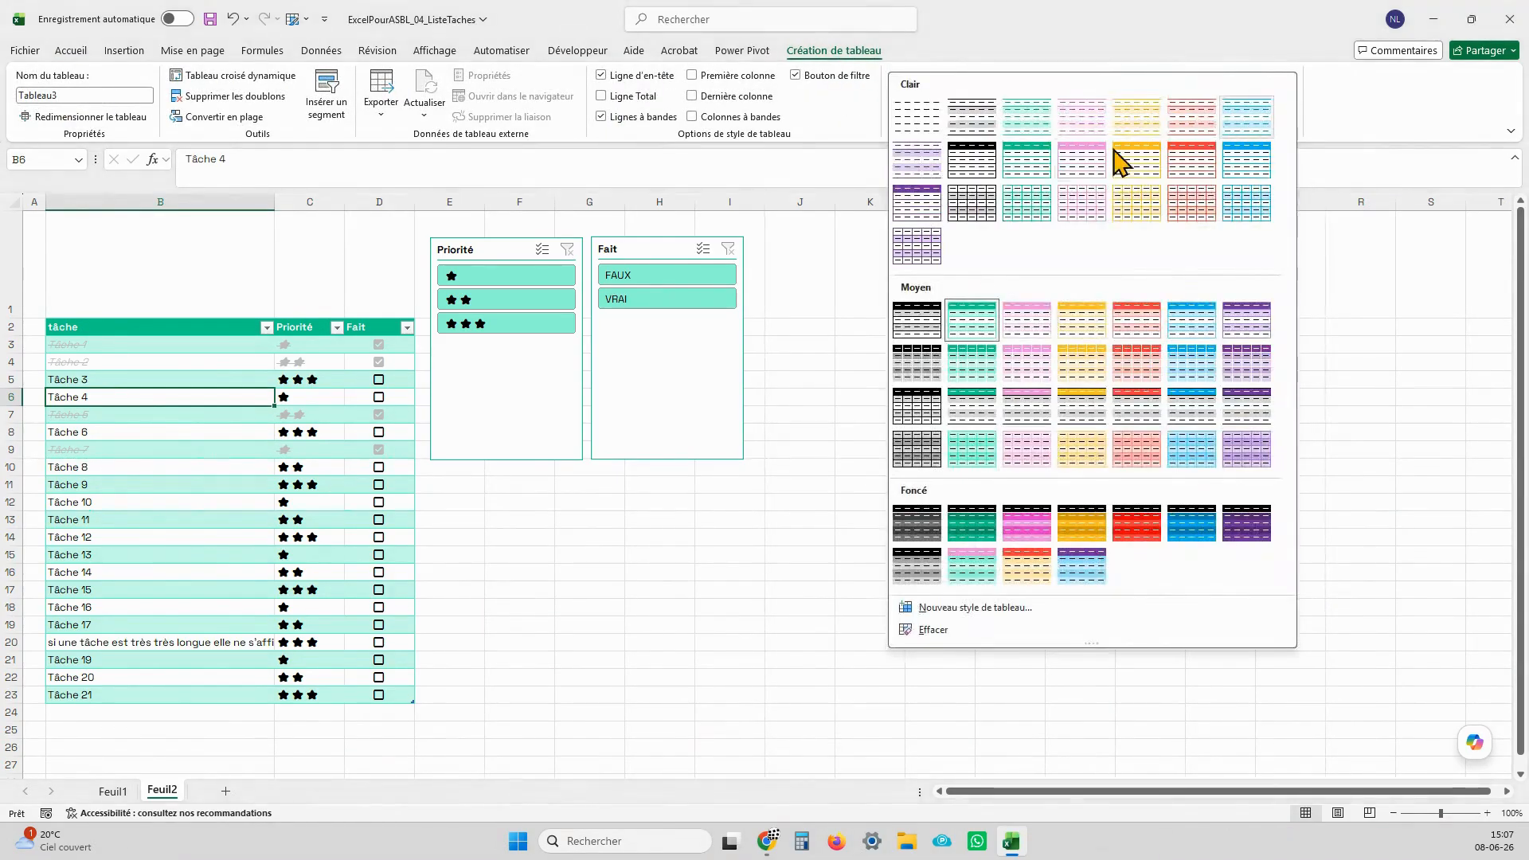
{"action": "left_click", "coordinate": [1025, 164]}
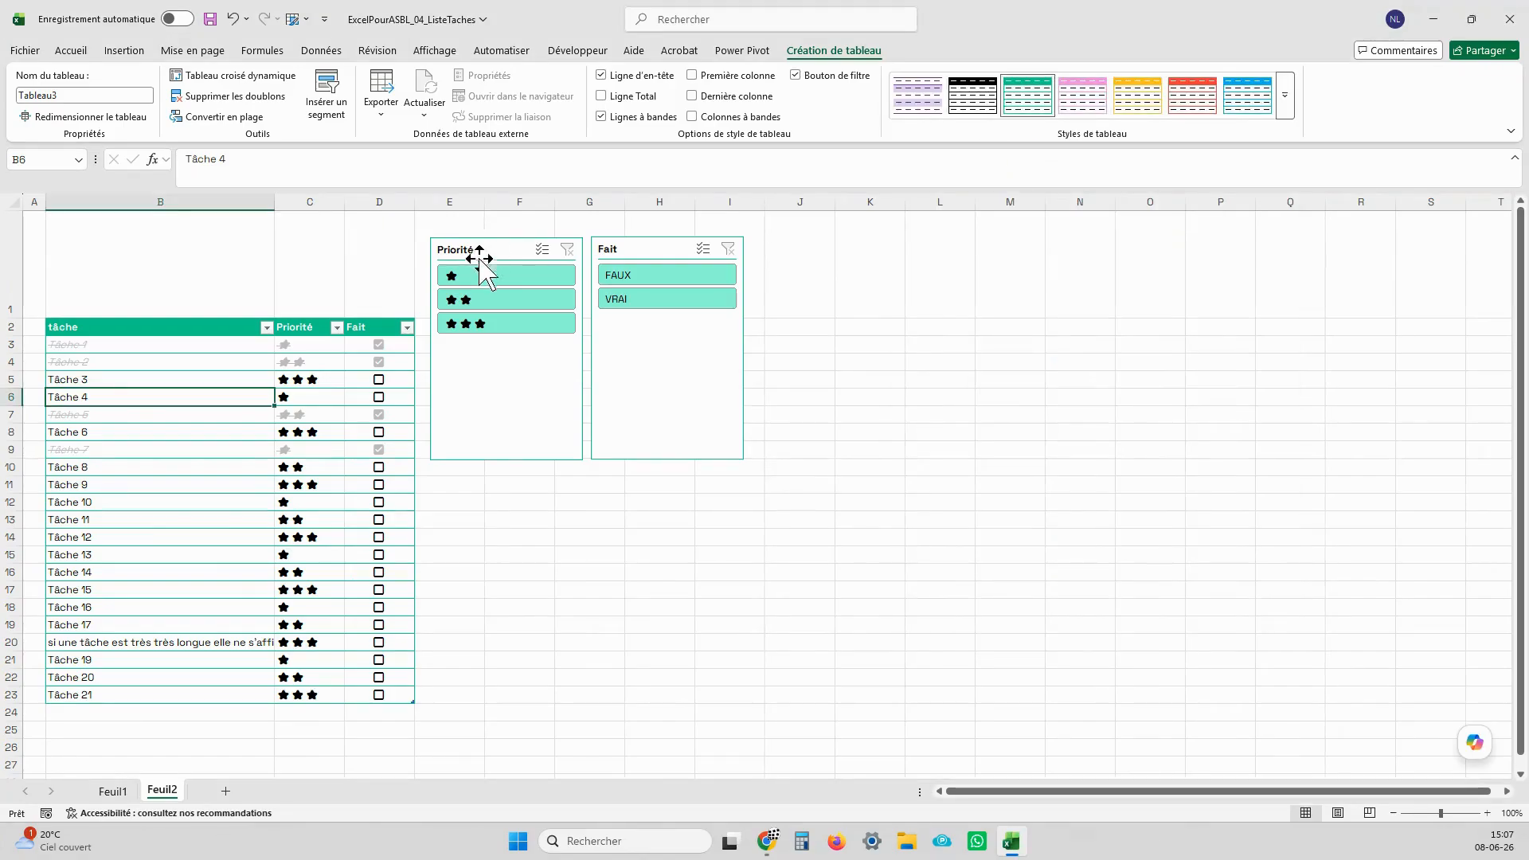
Step: Apply the green Foncé slicer style to both the Priorité and Fait slicers
{"action": "left_click", "coordinate": [490, 253]}
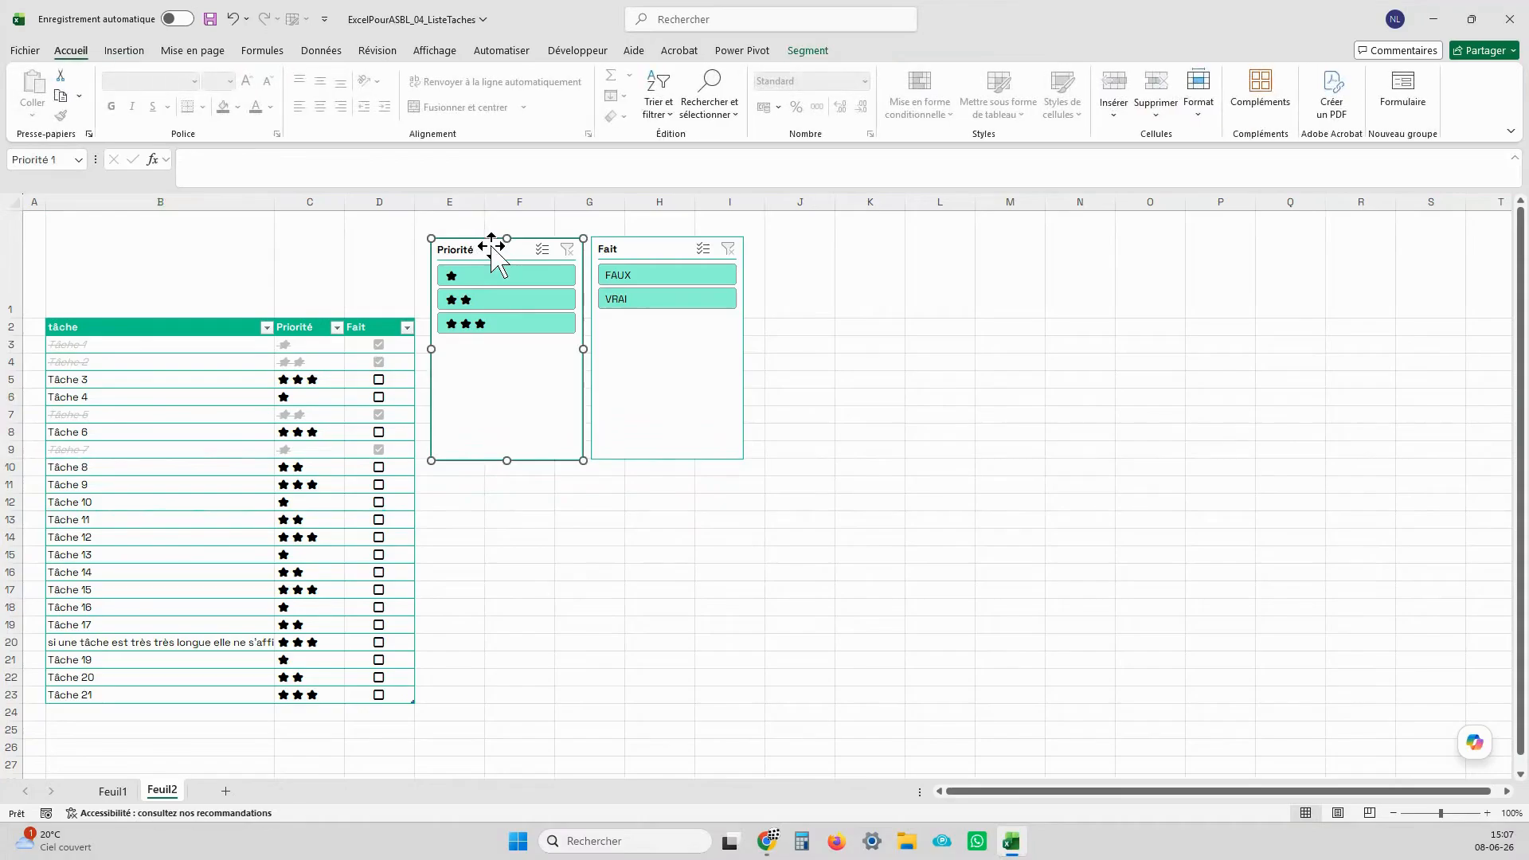
{"action": "left_click", "coordinate": [657, 248], "text": "ctrl"}
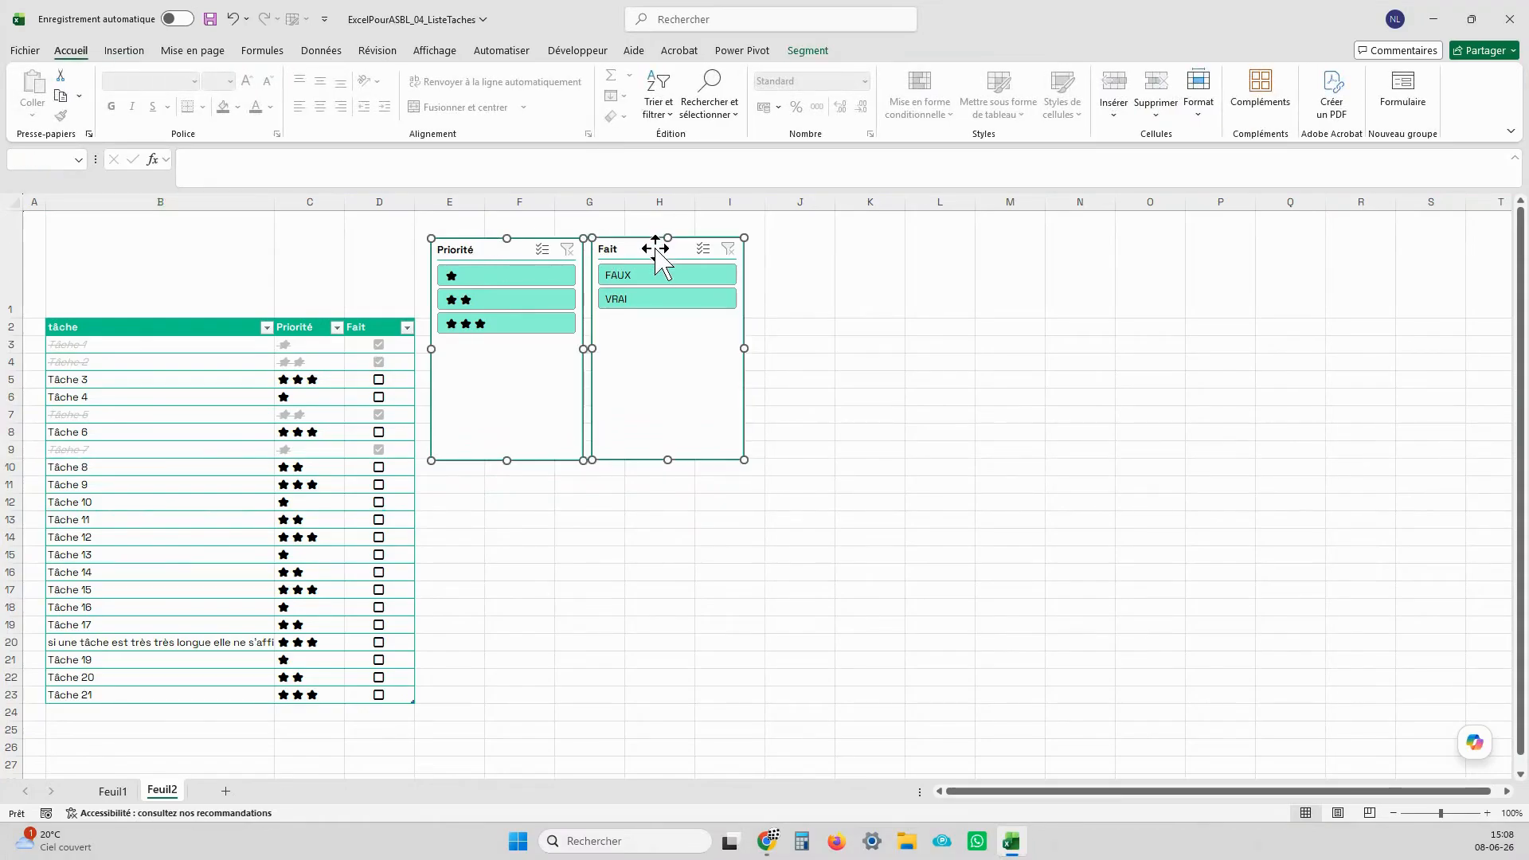
{"action": "left_click", "coordinate": [806, 52]}
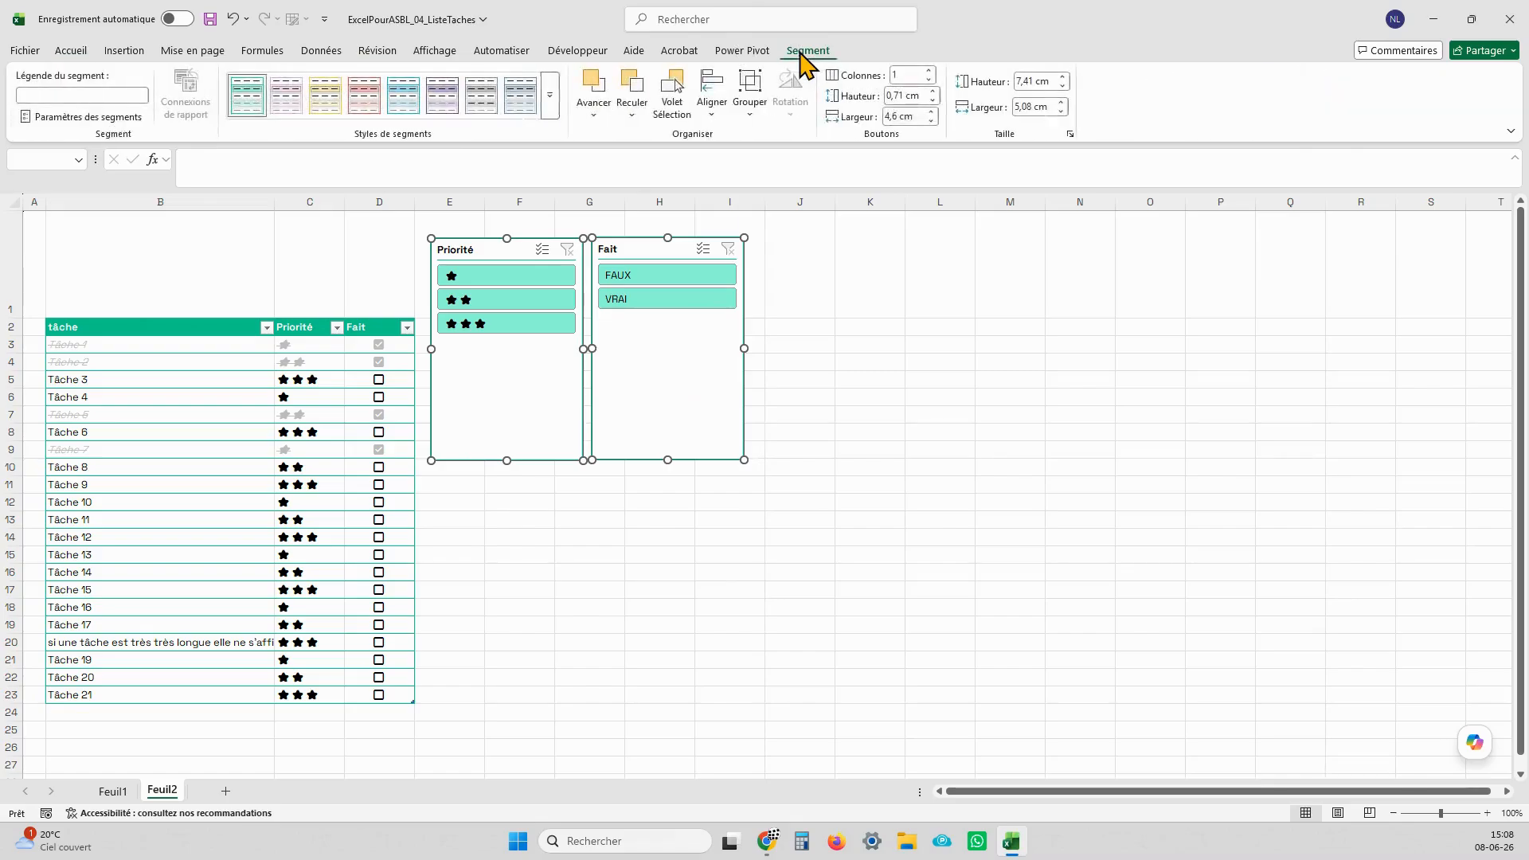
{"action": "left_click", "coordinate": [549, 97]}
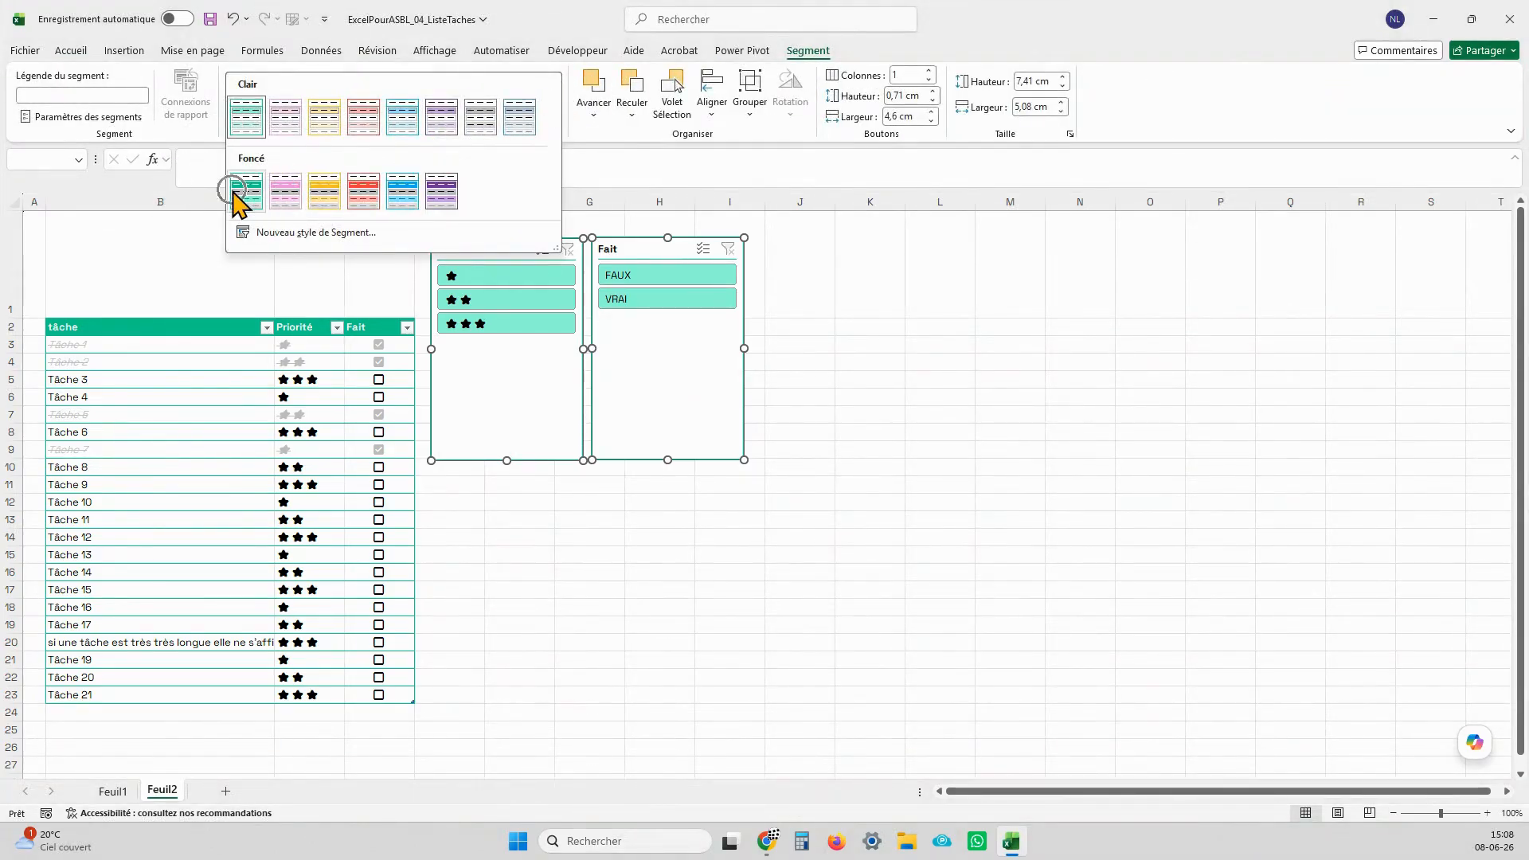
{"action": "left_click", "coordinate": [244, 195]}
{"action": "left_click", "coordinate": [875, 326]}
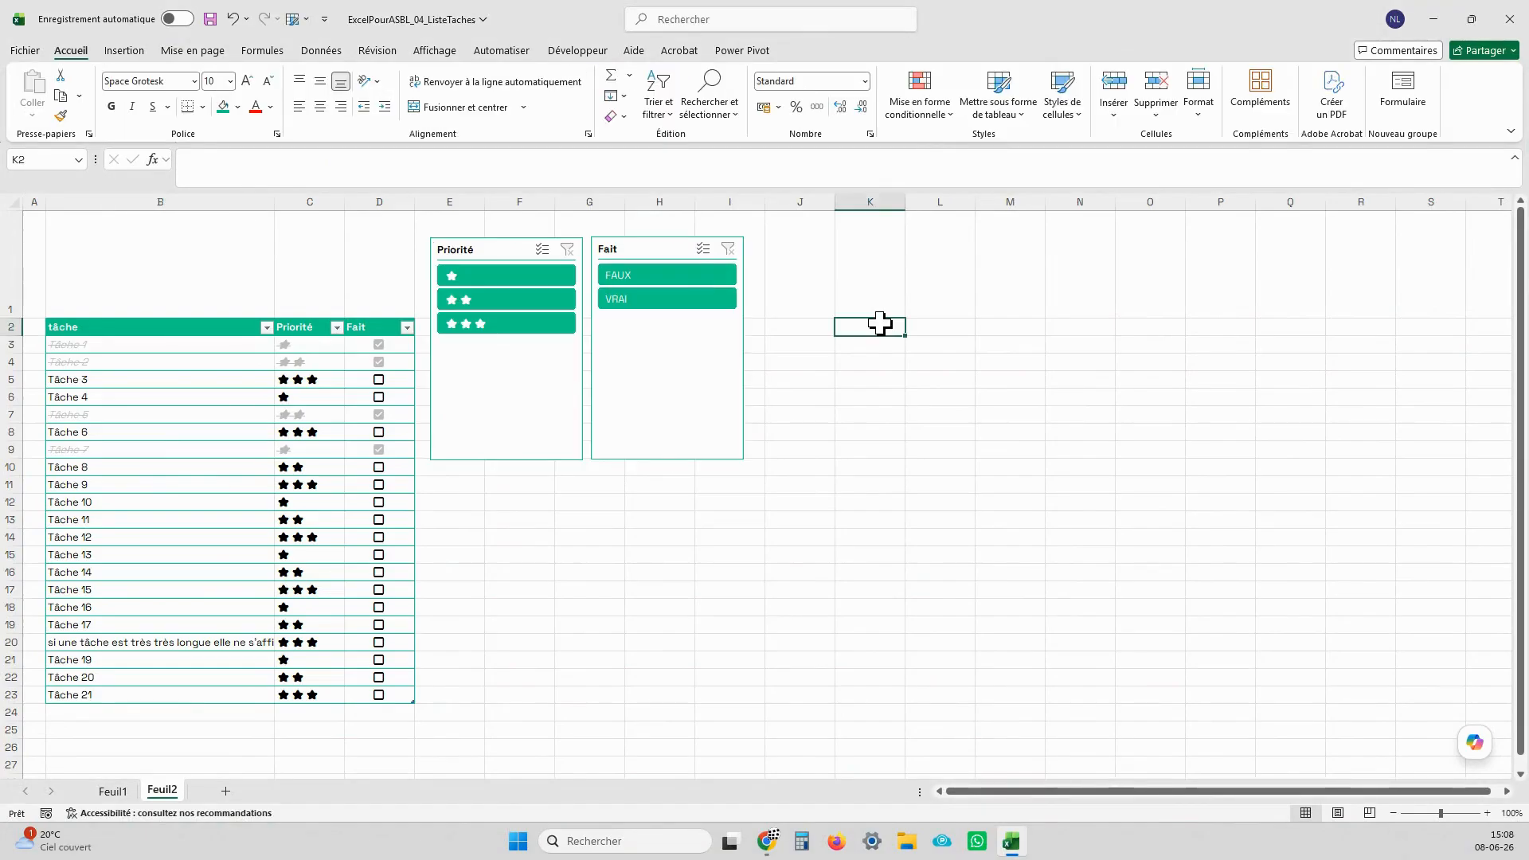
Step: Arrange the Priorité slicer's buttons in 3 columns and widen the slicer to fit the three-star label
{"action": "left_click", "coordinate": [487, 246]}
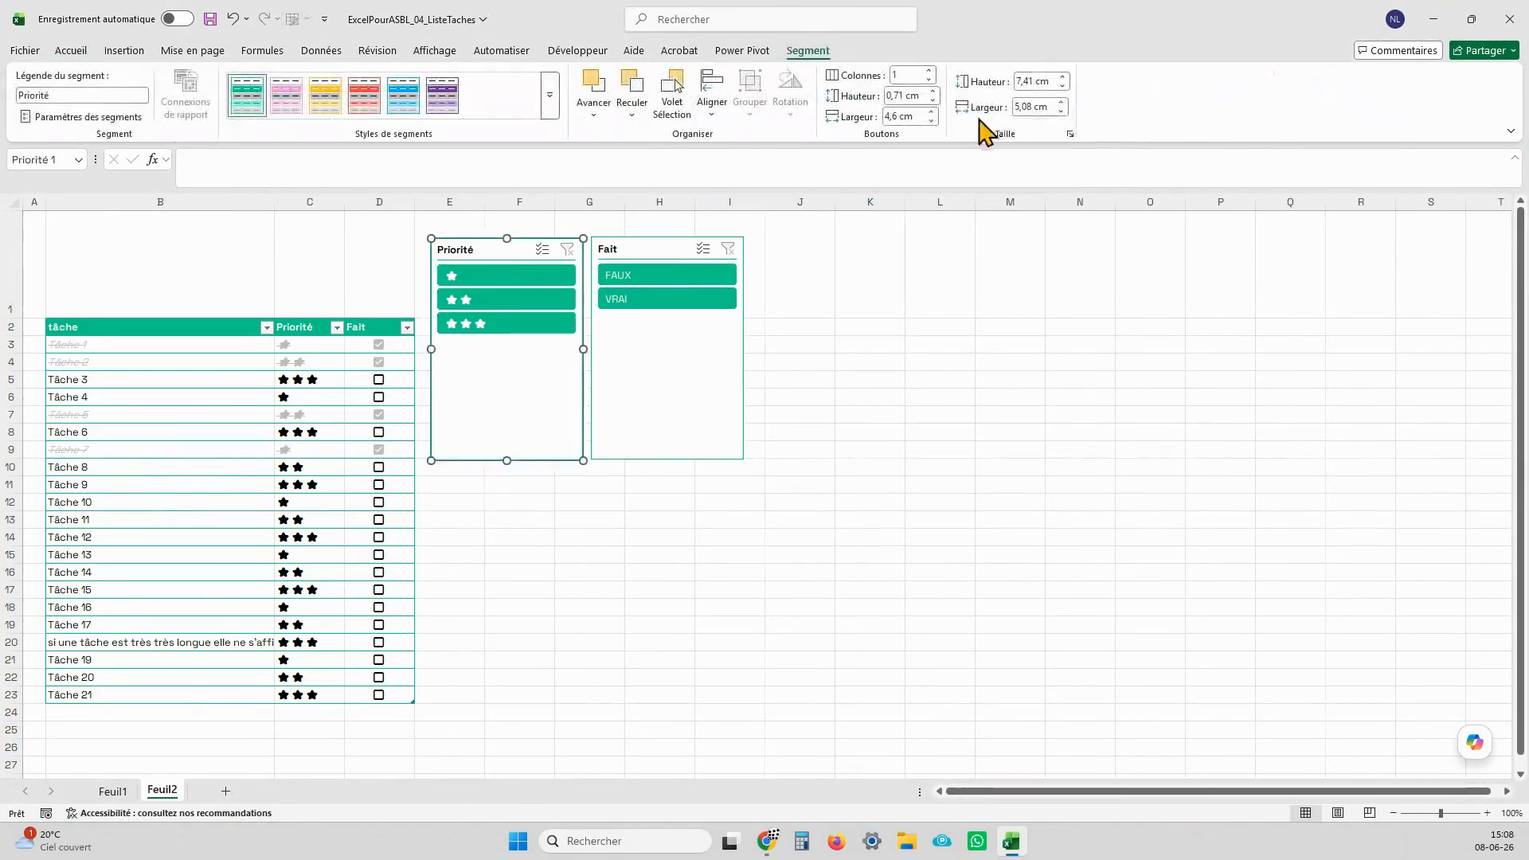
{"action": "left_click", "coordinate": [929, 71]}
{"action": "left_click", "coordinate": [929, 71]}
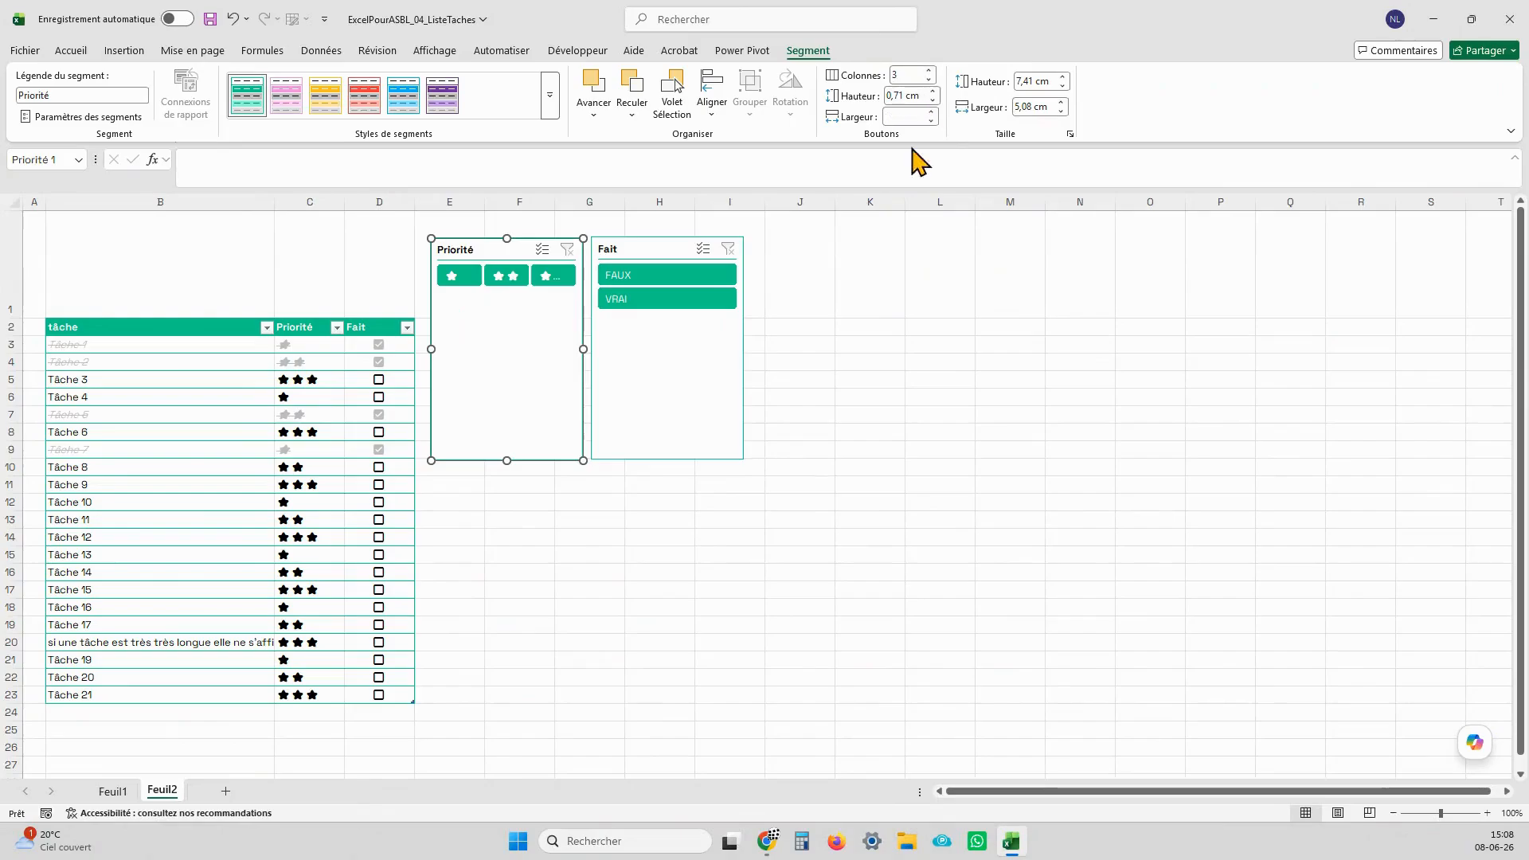
{"action": "left_click_drag", "start_coordinate": [588, 350], "coordinate": [625, 345]}
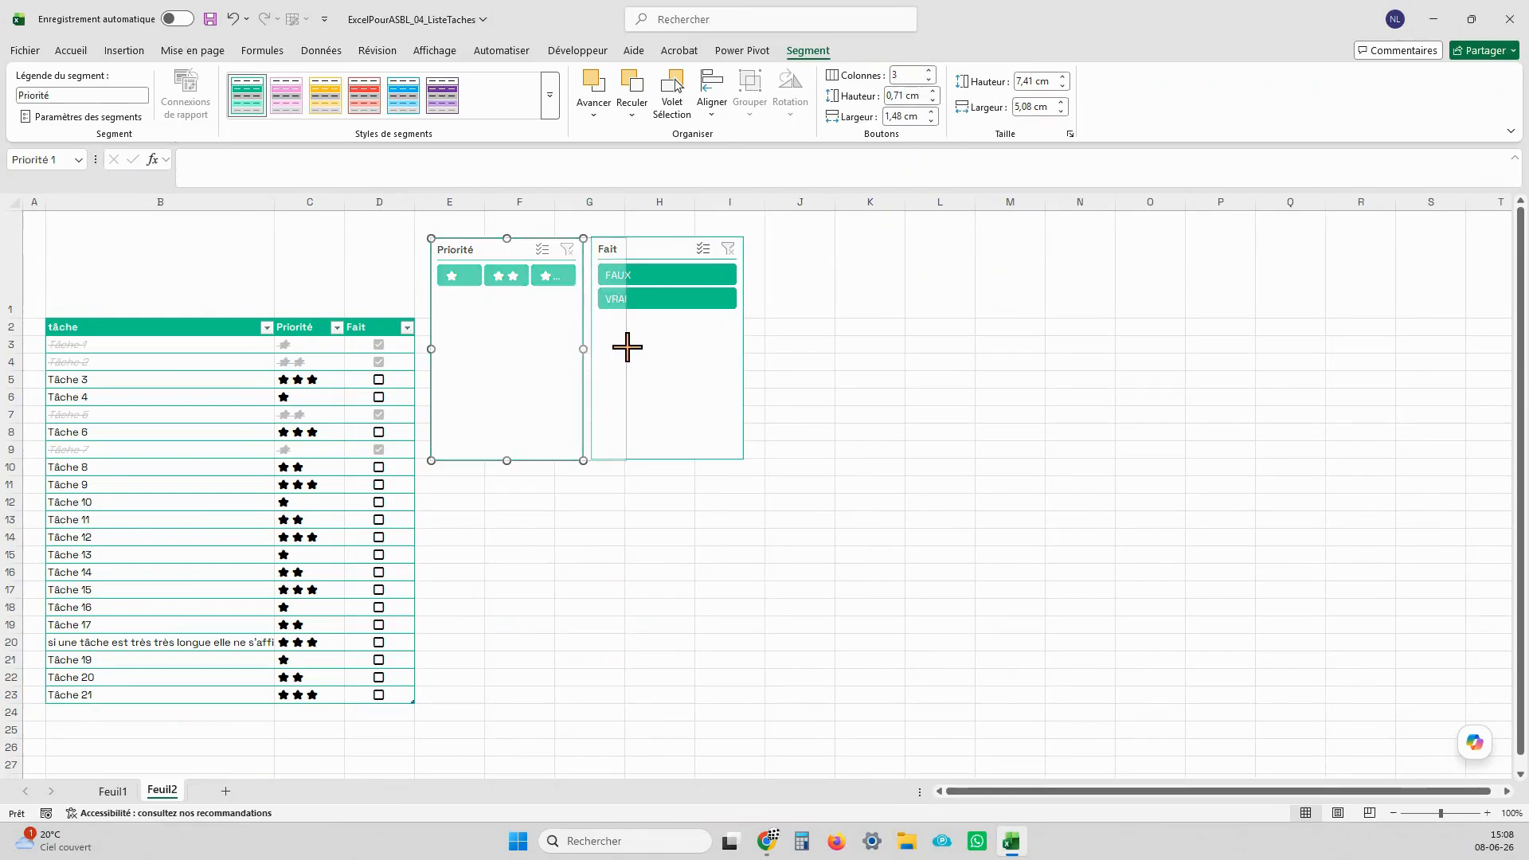
Step: Arrange the Fait slicer's buttons in 2 columns and set the height of both slicers to 2,5 cm
{"action": "left_click", "coordinate": [672, 247]}
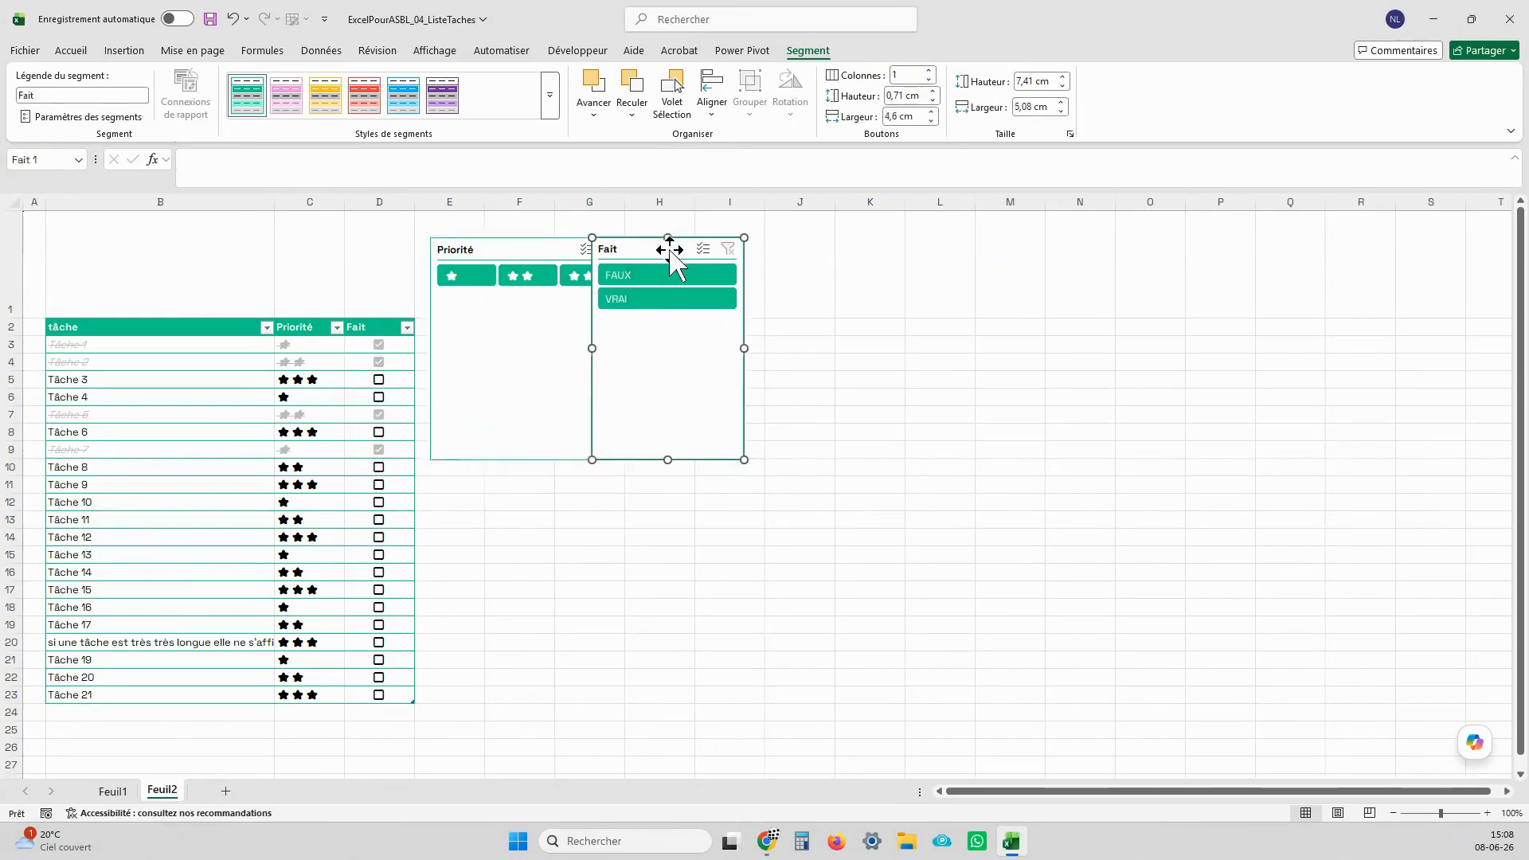
{"action": "left_click", "coordinate": [929, 71]}
{"action": "left_click", "coordinate": [553, 343], "text": "ctrl"}
{"action": "left_click", "coordinate": [1043, 82]}
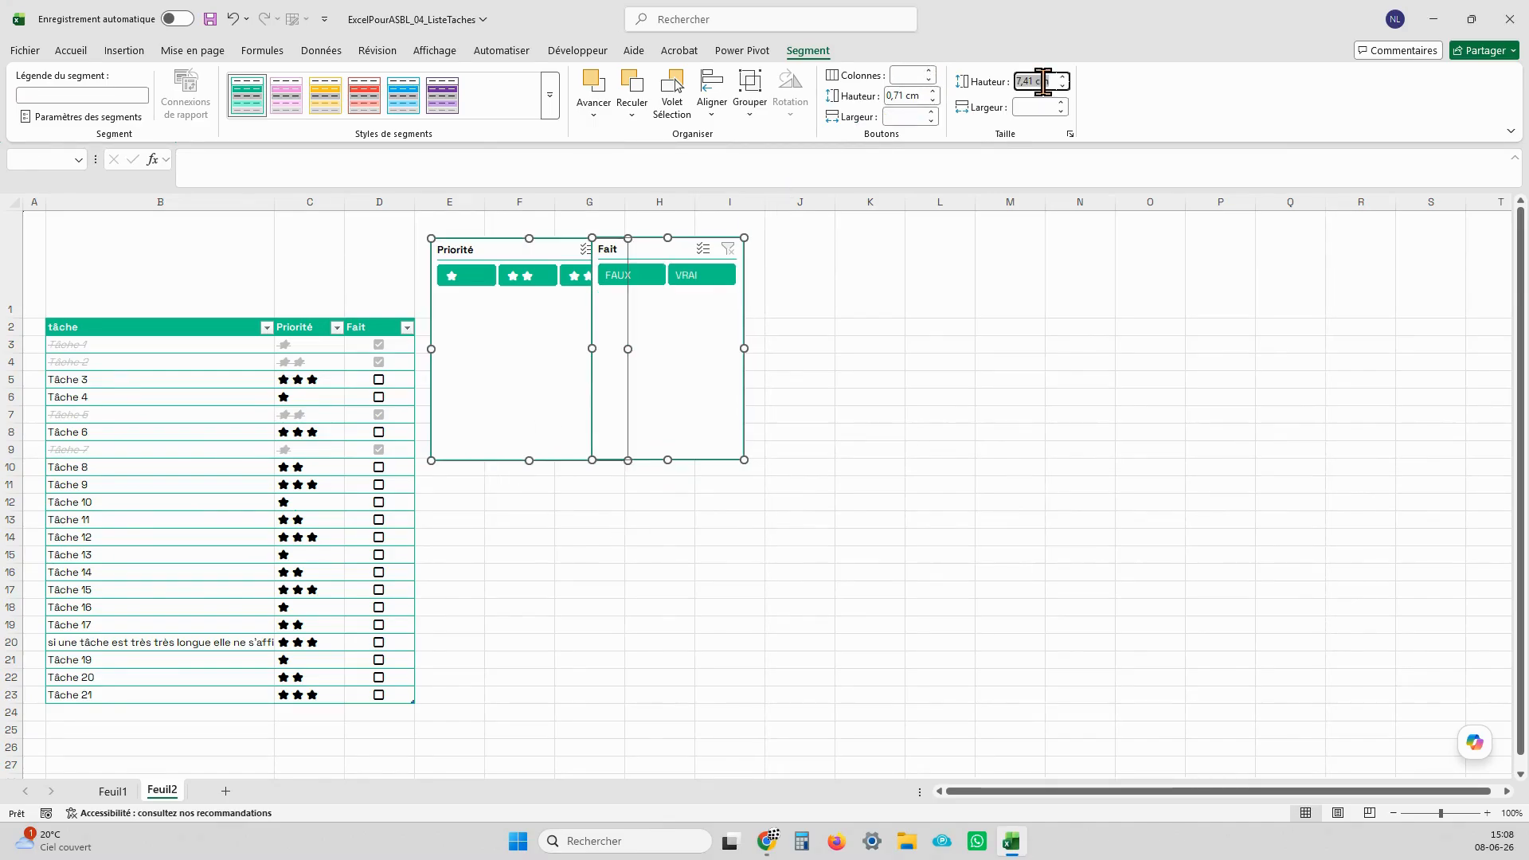
{"action": "type", "text": "2,5"}
{"action": "key", "text": "Return"}
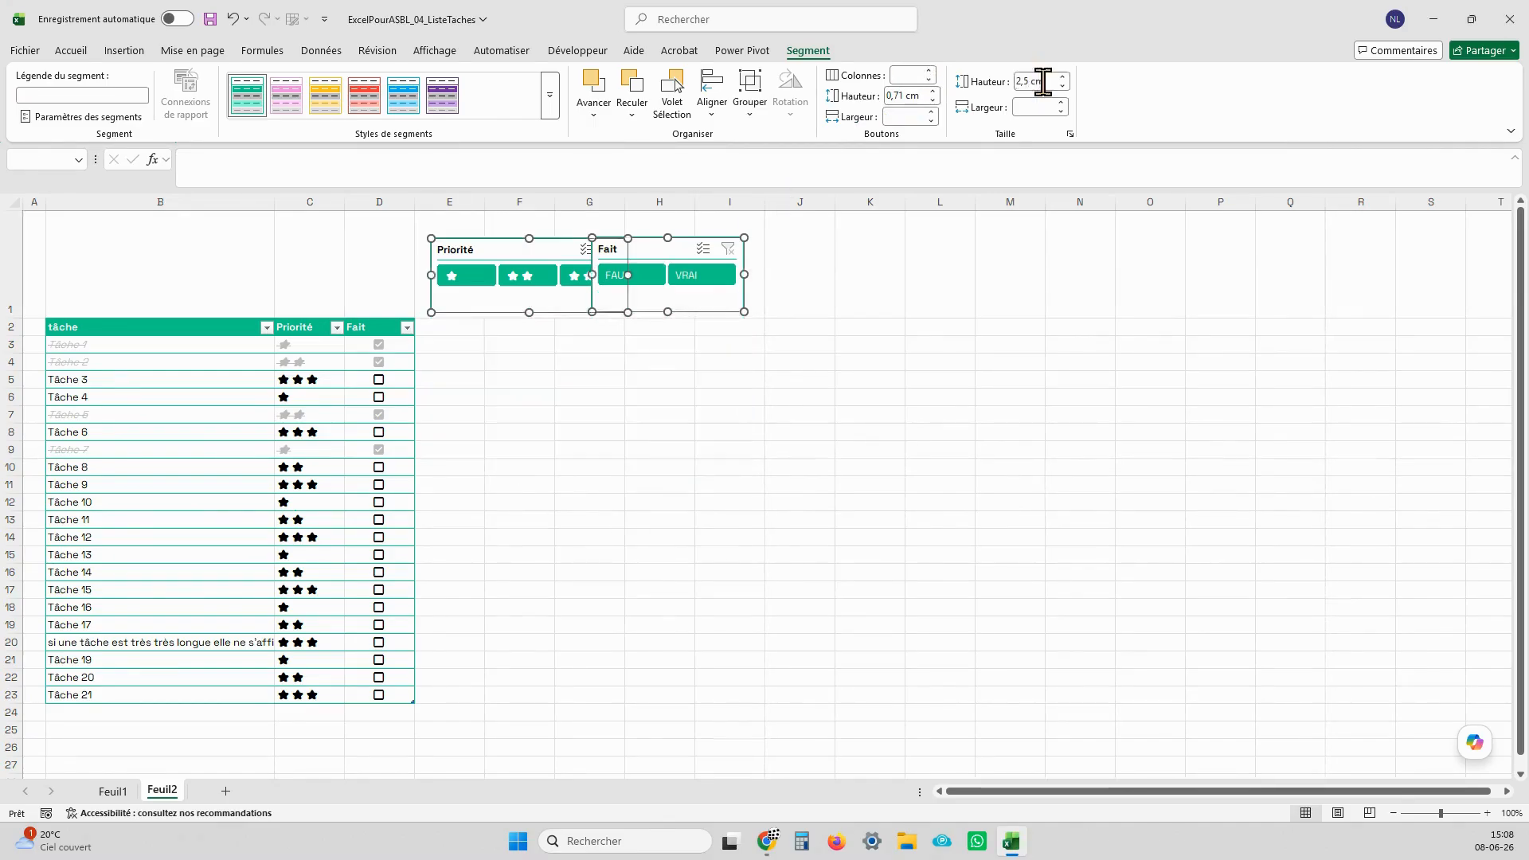
Step: Reduce the height of both slicers to 2 cm
{"action": "left_click", "coordinate": [1043, 82]}
{"action": "type", "text": "2"}
{"action": "key", "text": "Return"}
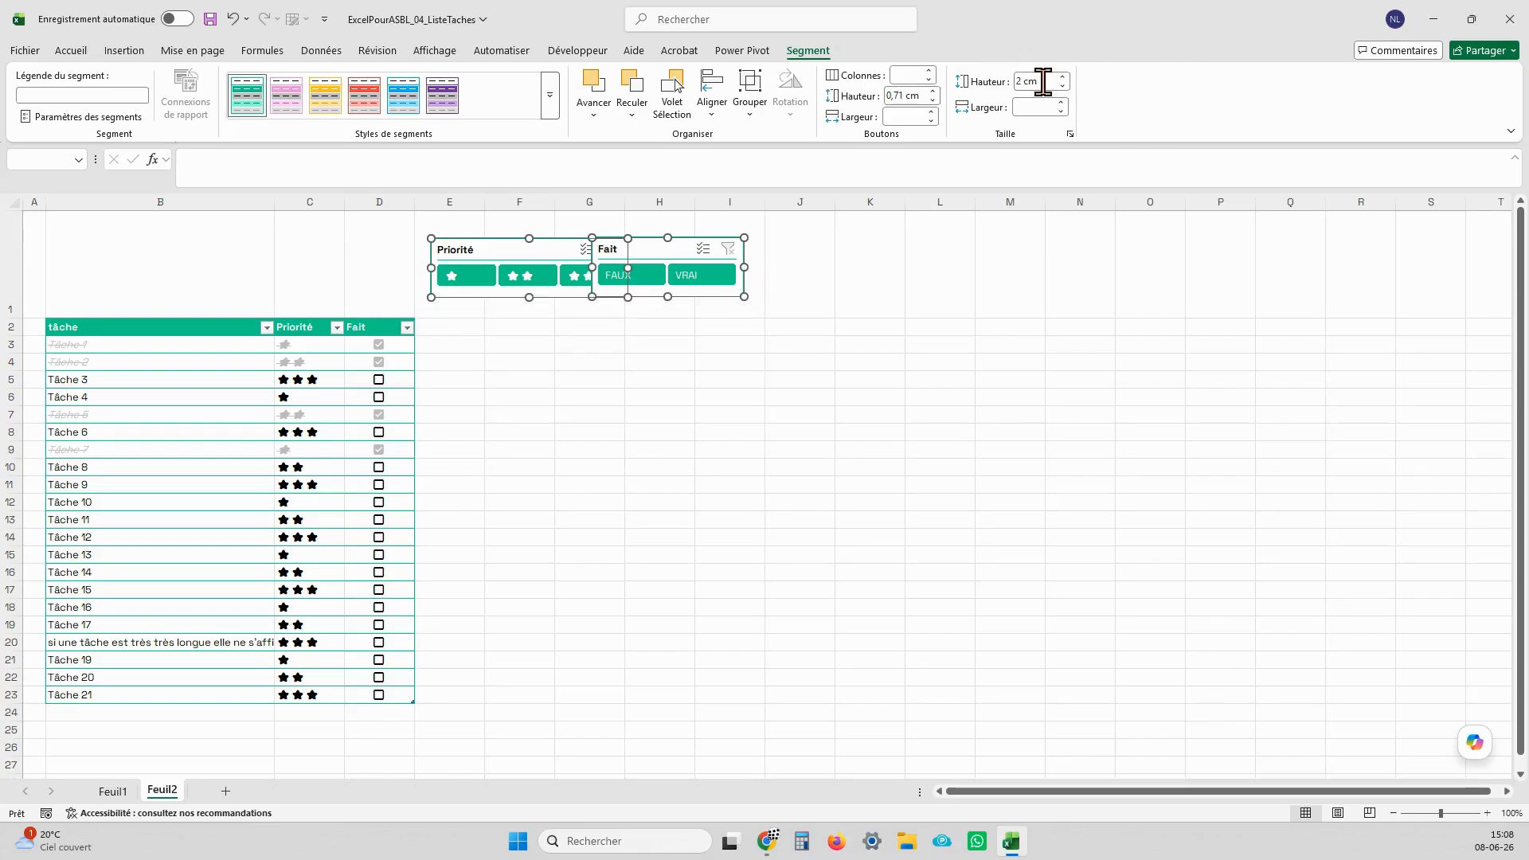
{"action": "key", "text": "Escape"}
Step: Cut the Priorité slicer and paste it into cell B1 above the table
{"action": "left_click", "coordinate": [516, 241]}
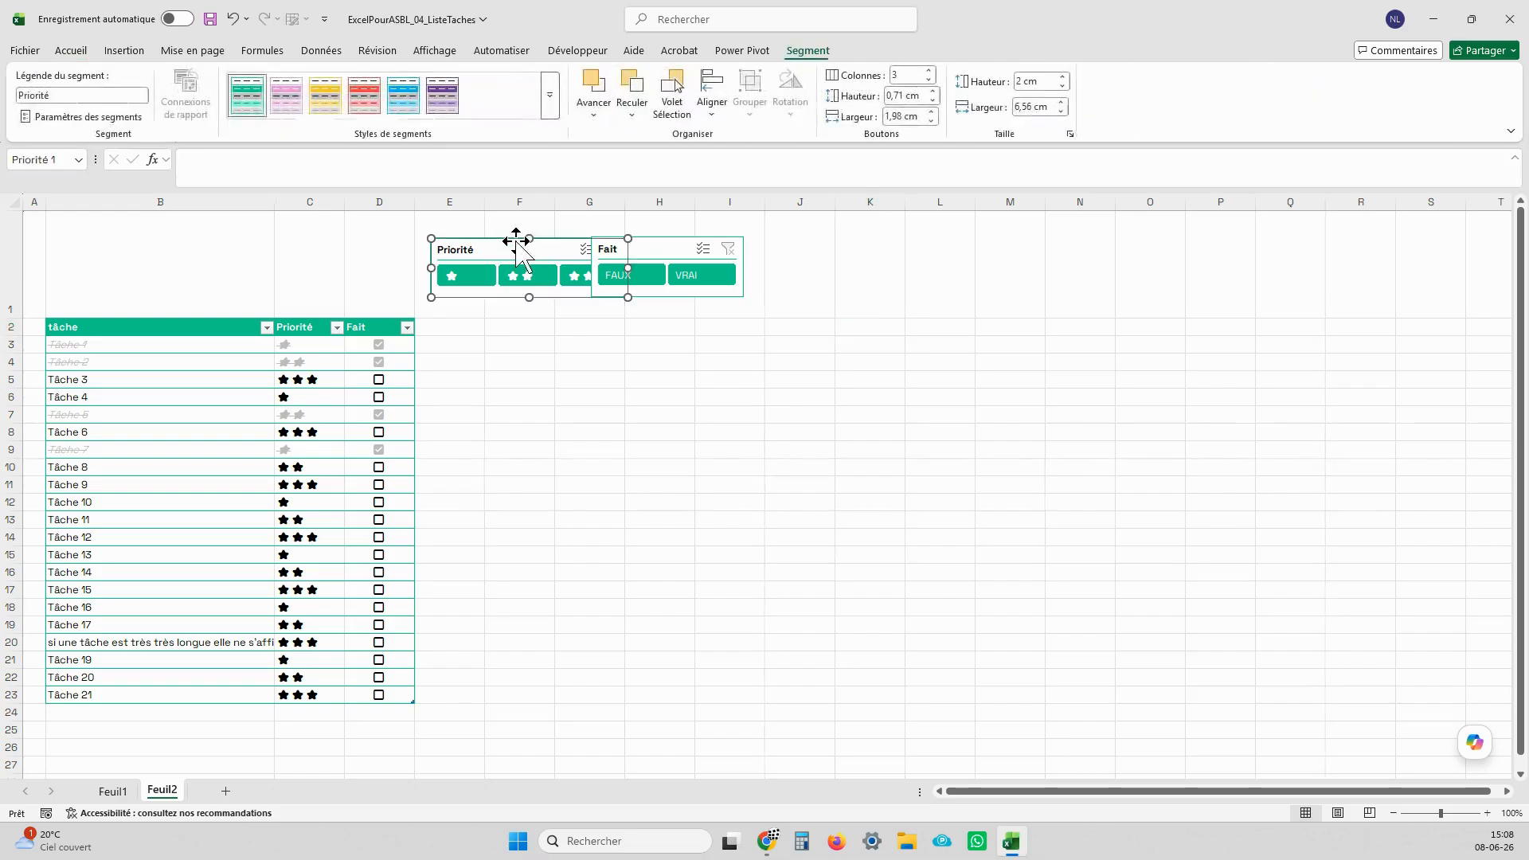
{"action": "key", "text": "Delete"}
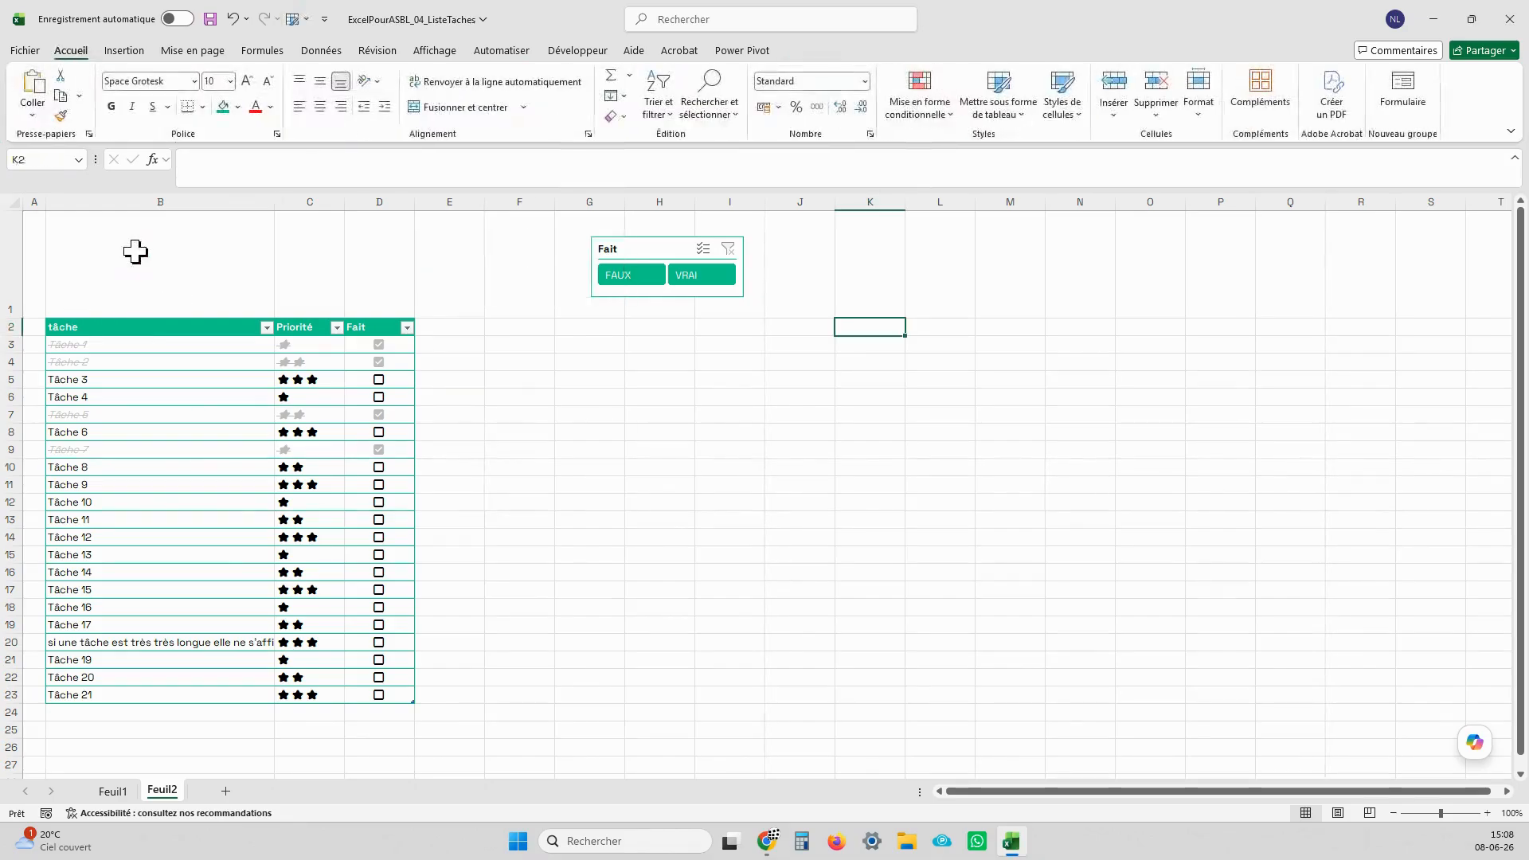
{"action": "left_click", "coordinate": [135, 252]}
{"action": "key", "text": "ctrl+v"}
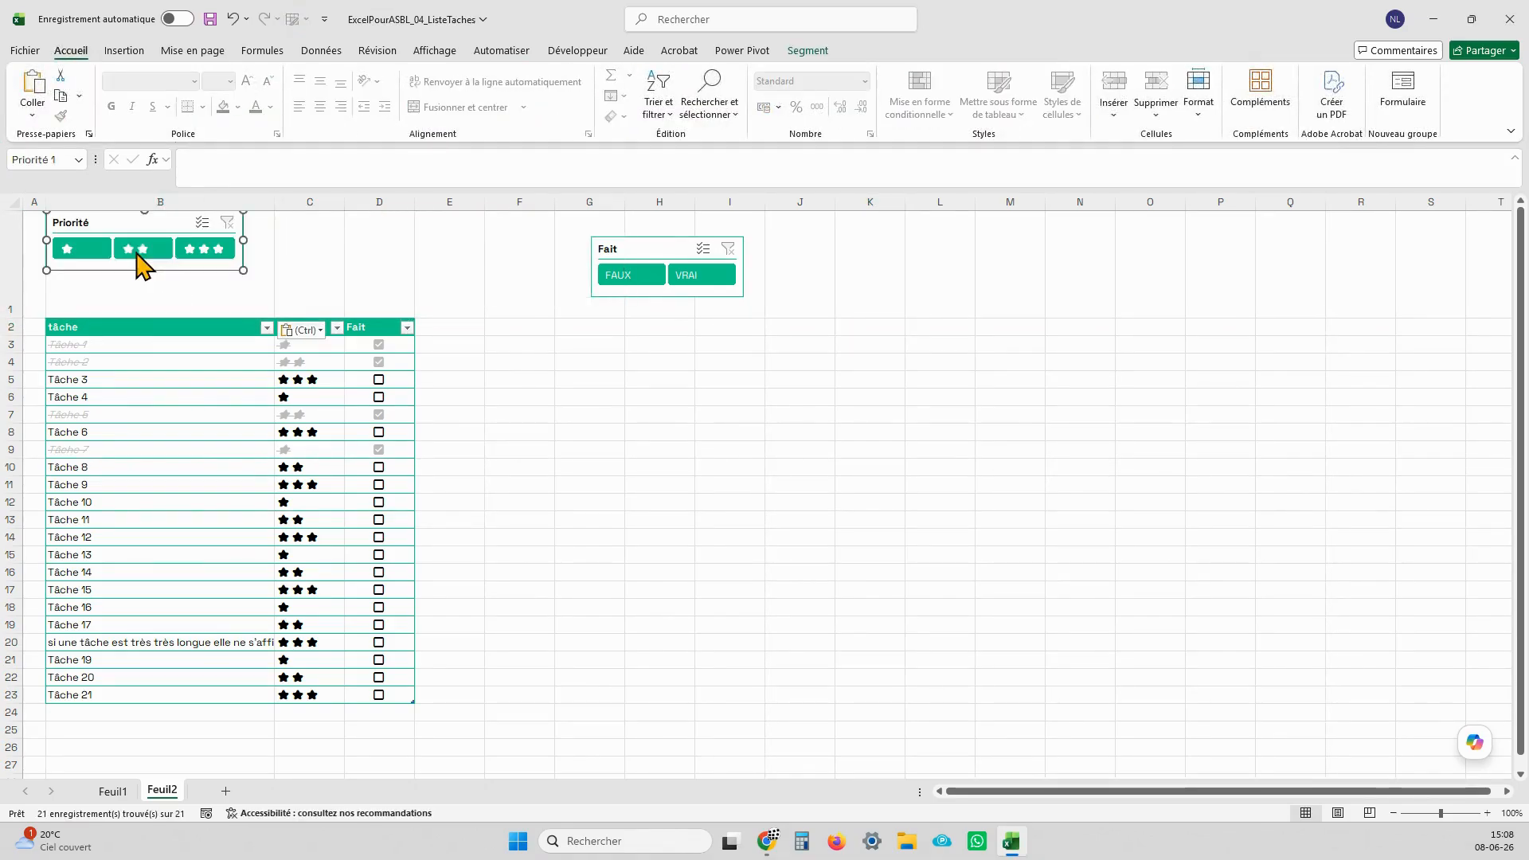
Step: Nudge the Priorité slicer down in small increments to leave a small margin above it in row 1
{"action": "key", "text": "Down"}
{"action": "key", "text": "Down"}
{"action": "key", "text": "Down"}
{"action": "key", "text": "Down"}
{"action": "key", "text": "Down"}
{"action": "key", "text": "Down"}
{"action": "key", "text": "Down"}
{"action": "key", "text": "Down"}
{"action": "key", "text": "Down"}
{"action": "key", "text": "Down"}
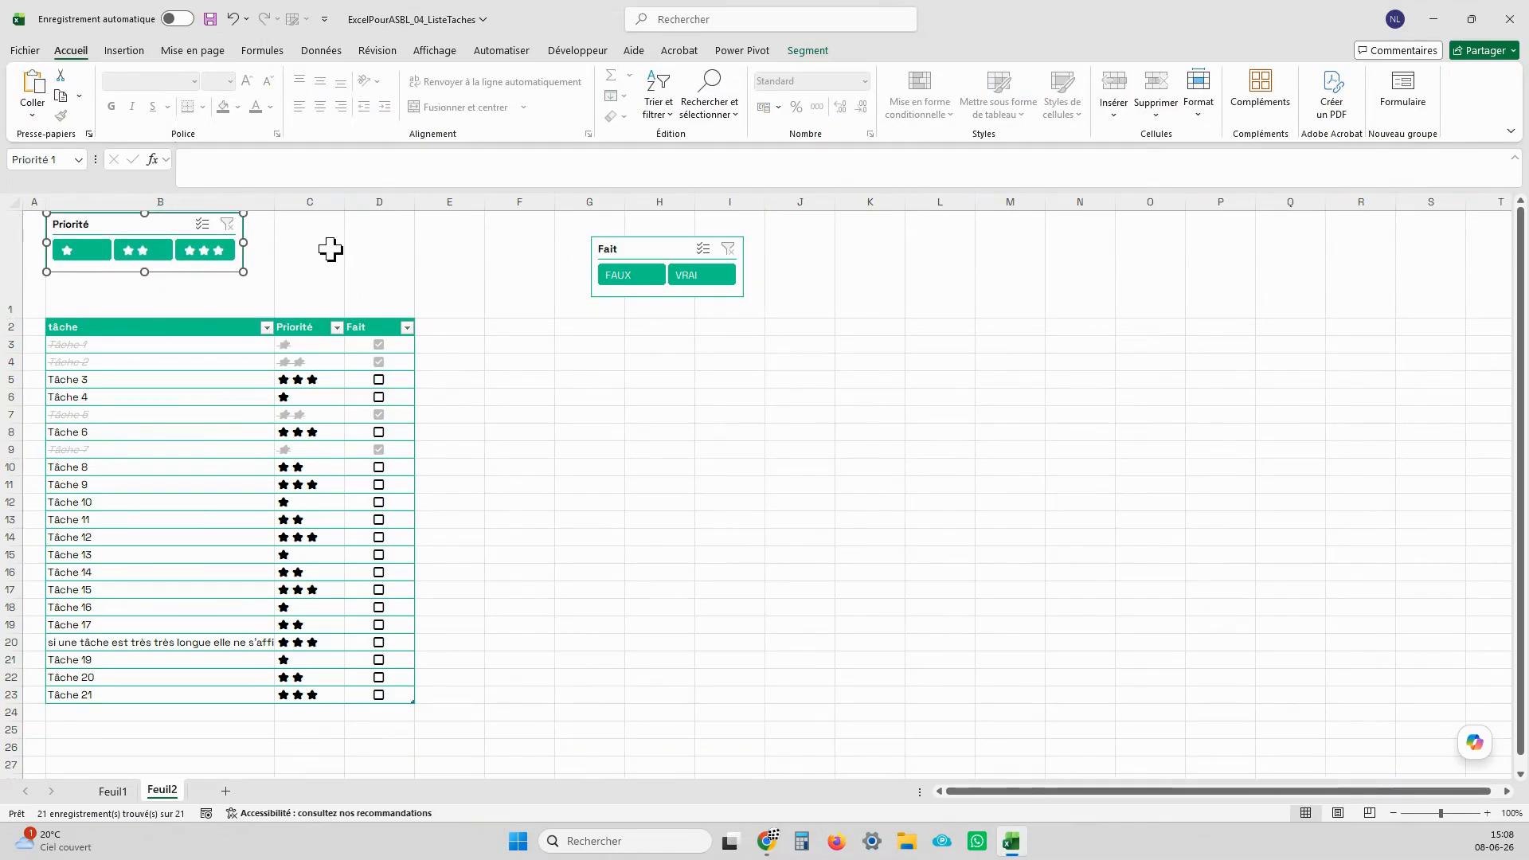
{"action": "key", "text": "Down"}
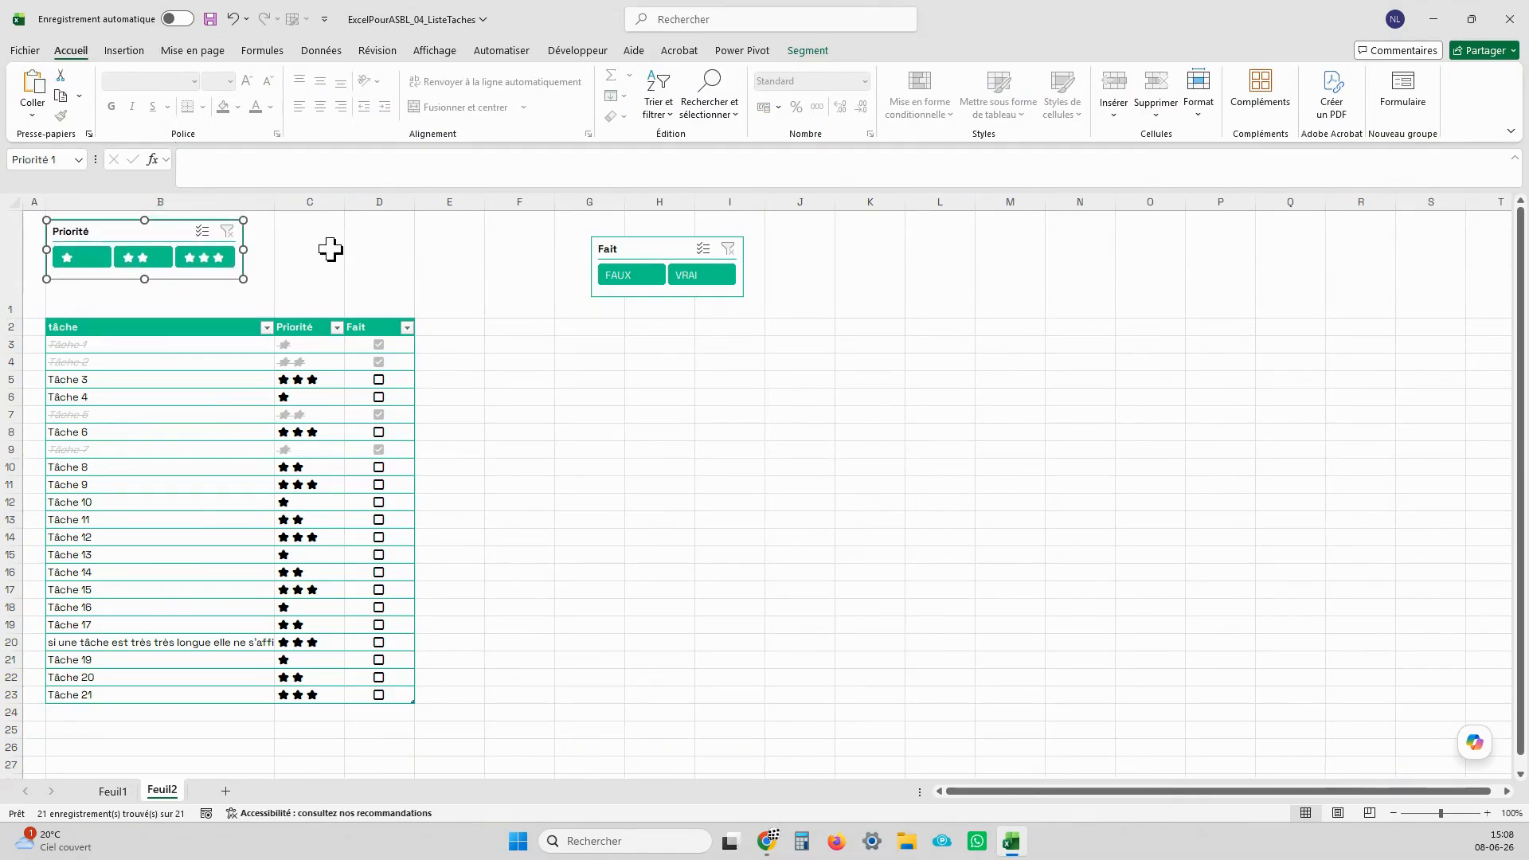
Step: Move the Fait slicer above the table beside the Priorité slicer, with its outer edge flush with column D's edge
{"action": "left_click", "coordinate": [651, 249]}
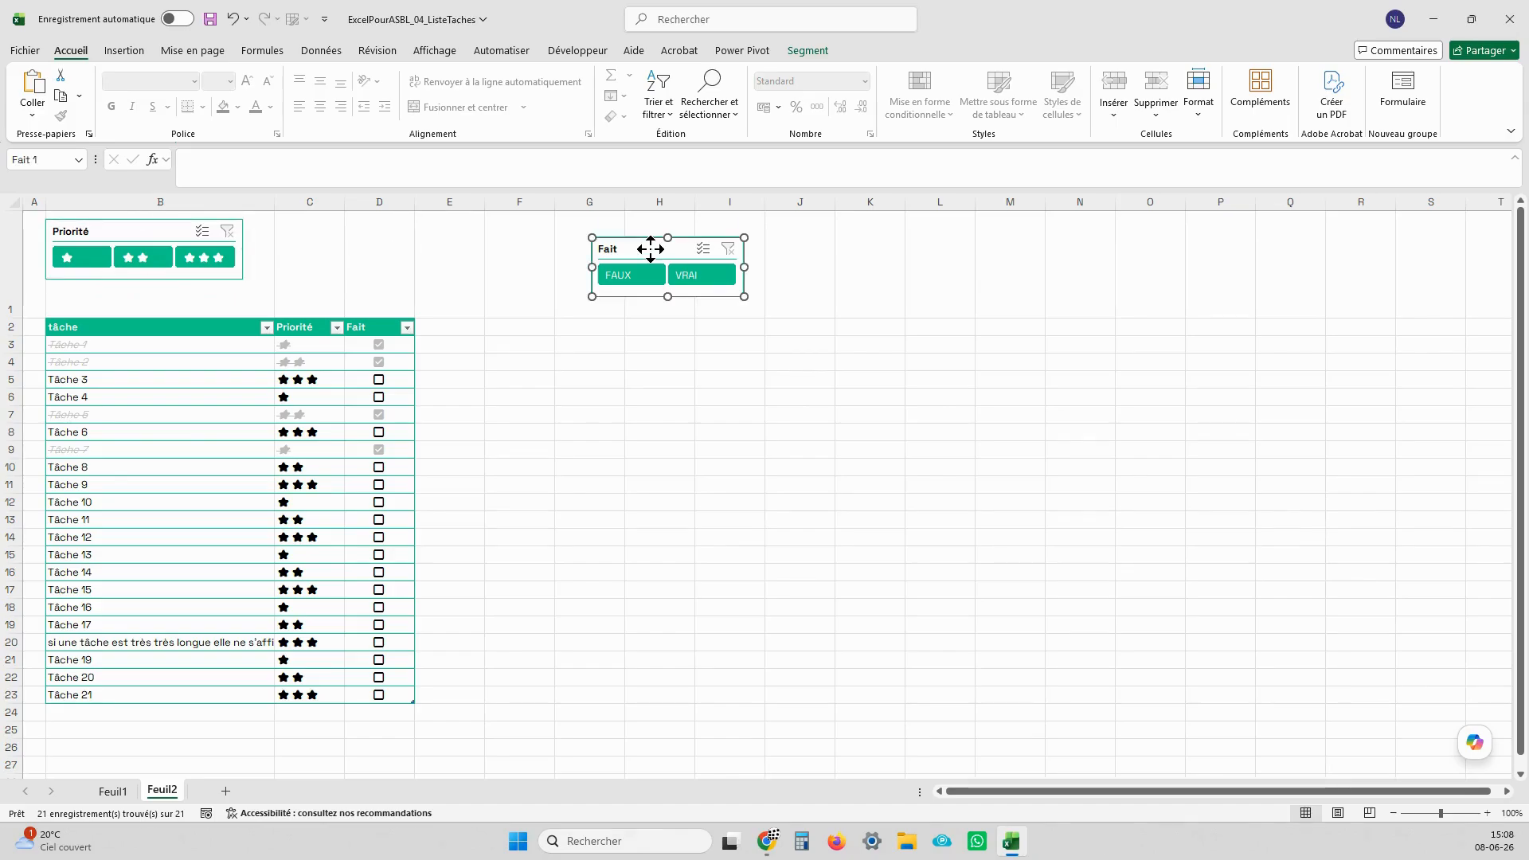
{"action": "left_click_drag", "start_coordinate": [651, 249], "coordinate": [323, 246]}
{"action": "left_click", "coordinate": [513, 324]}
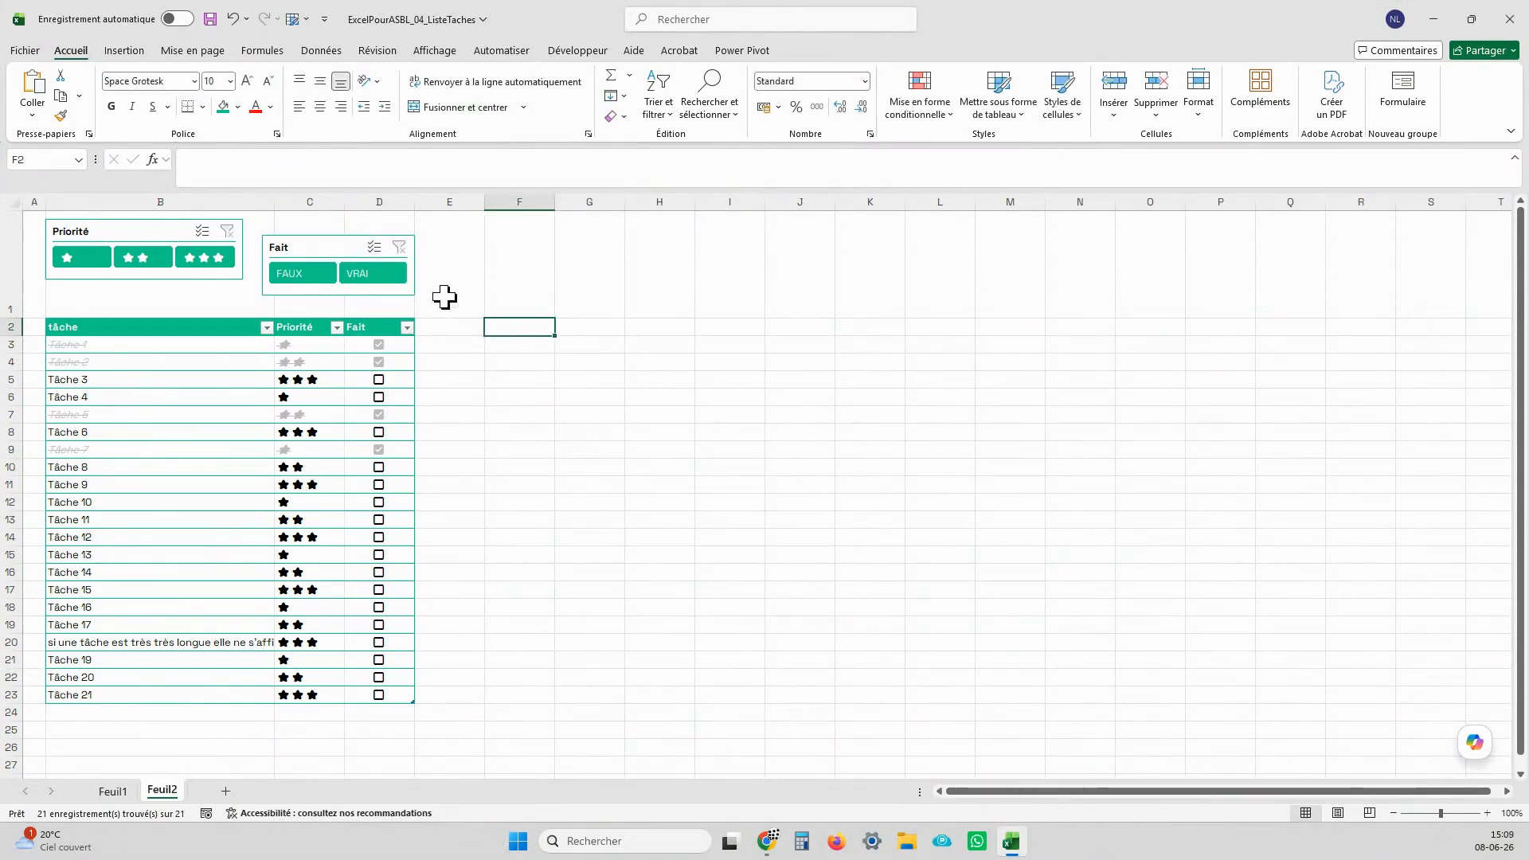
Step: Align the Priorité and Fait slicers with each other along their top edges
{"action": "left_click", "coordinate": [130, 232]}
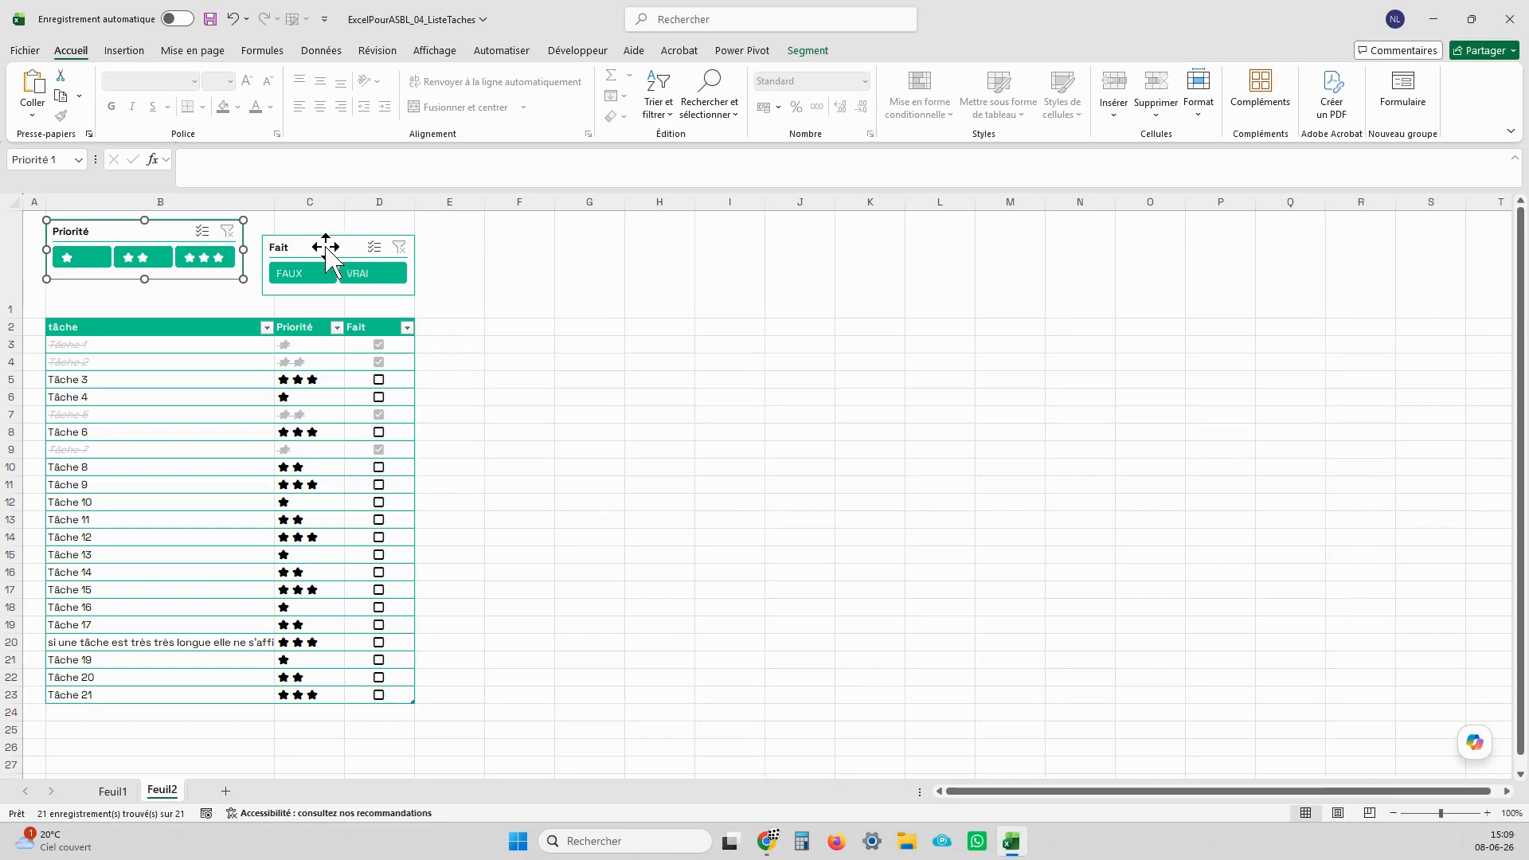
{"action": "left_click", "coordinate": [326, 247], "text": "ctrl"}
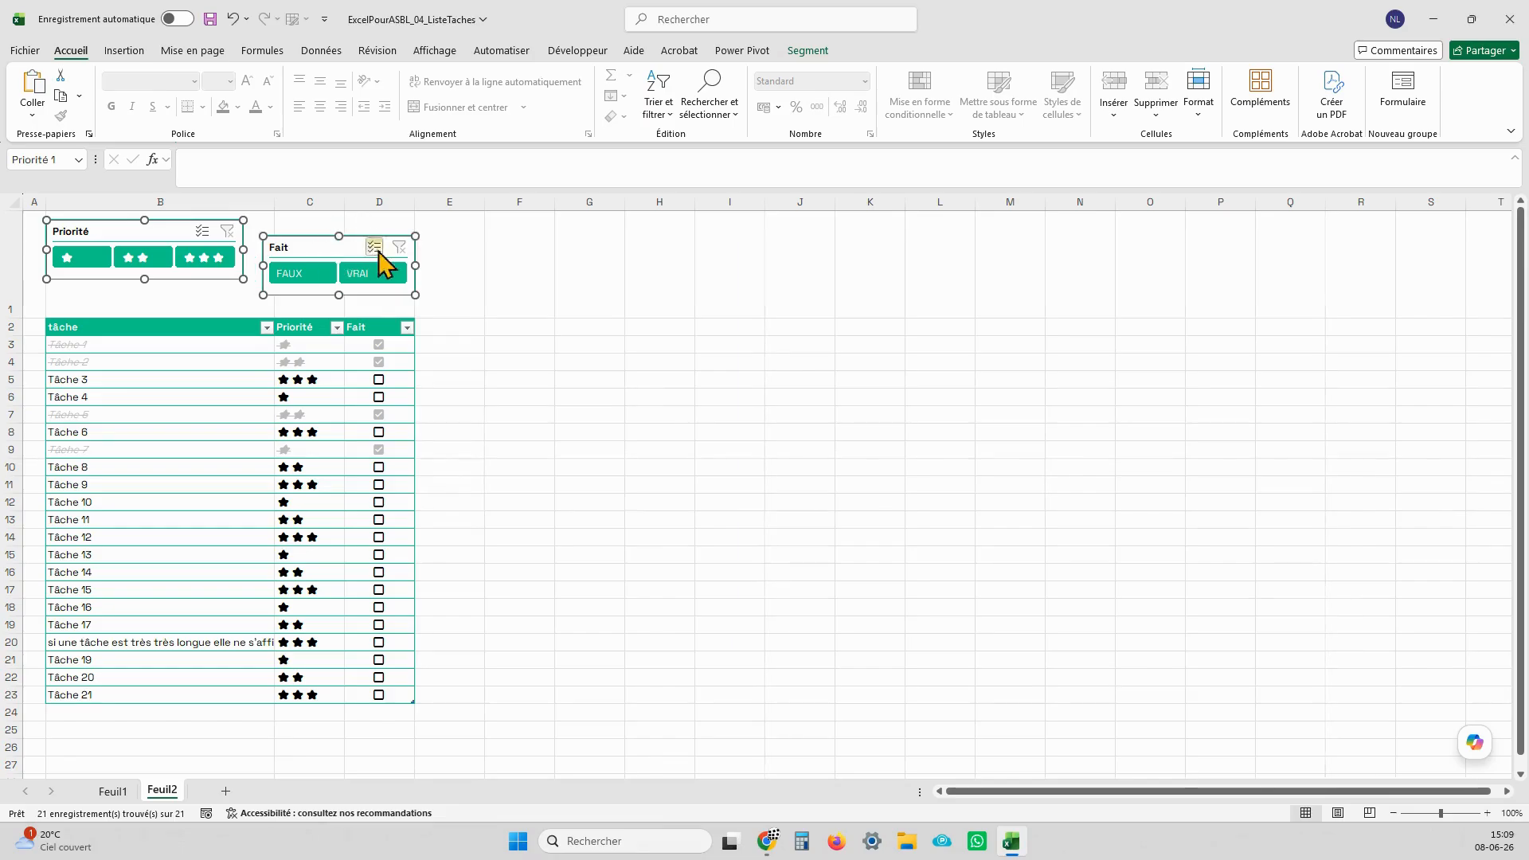
{"action": "left_click", "coordinate": [808, 50]}
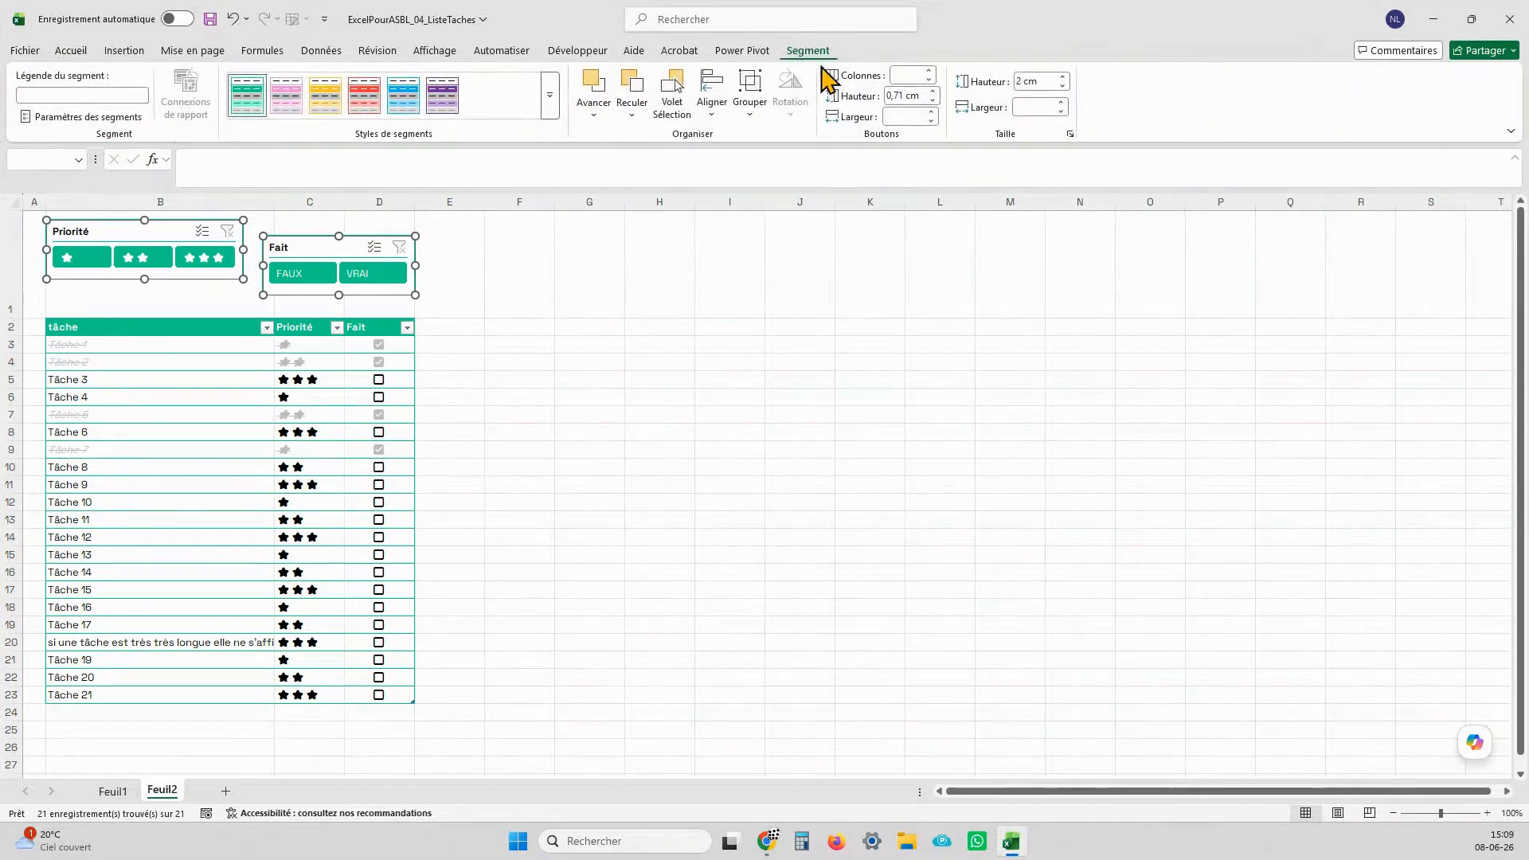
{"action": "left_click", "coordinate": [708, 115]}
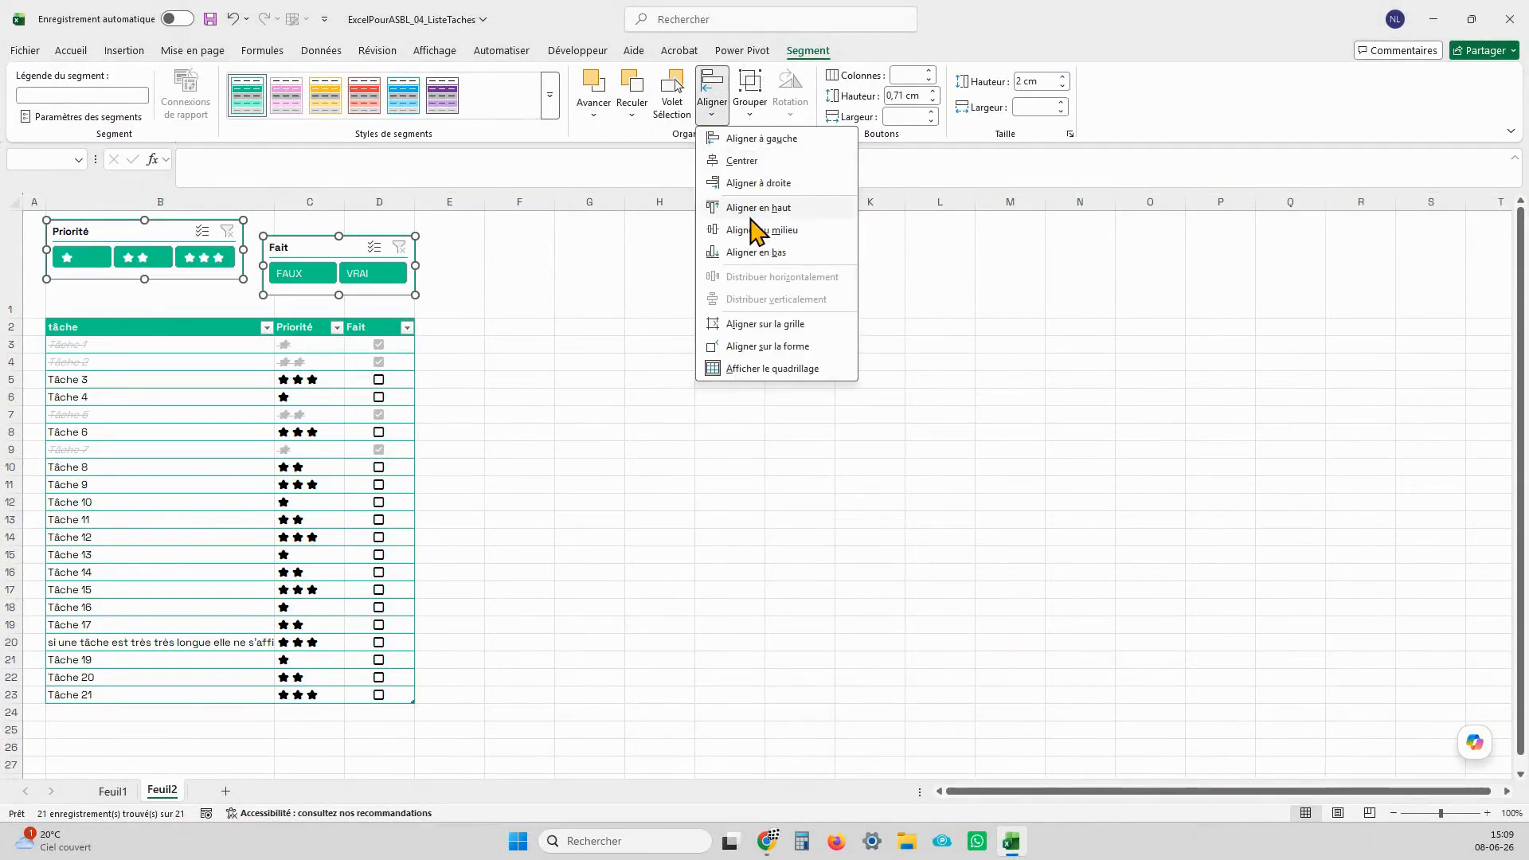
{"action": "left_click", "coordinate": [750, 206]}
{"action": "left_click", "coordinate": [589, 326]}
Step: Reduce row 1's height to fit the slicers and fill cells B1:D1 with the table's green
{"action": "left_click_drag", "start_coordinate": [16, 318], "coordinate": [384, 229]}
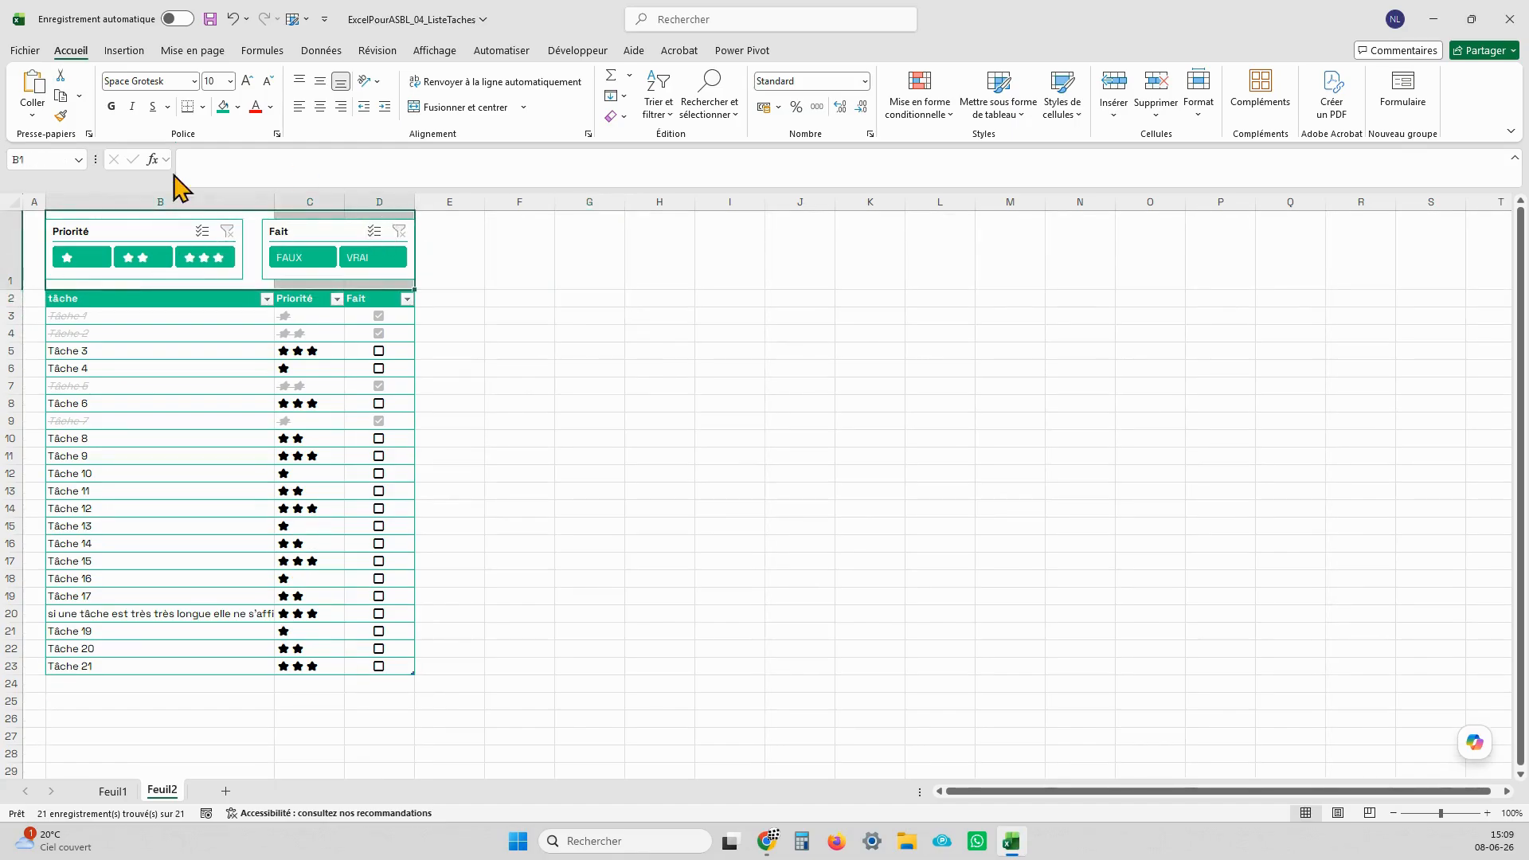
{"action": "left_click", "coordinate": [226, 105]}
{"action": "left_click", "coordinate": [524, 350]}
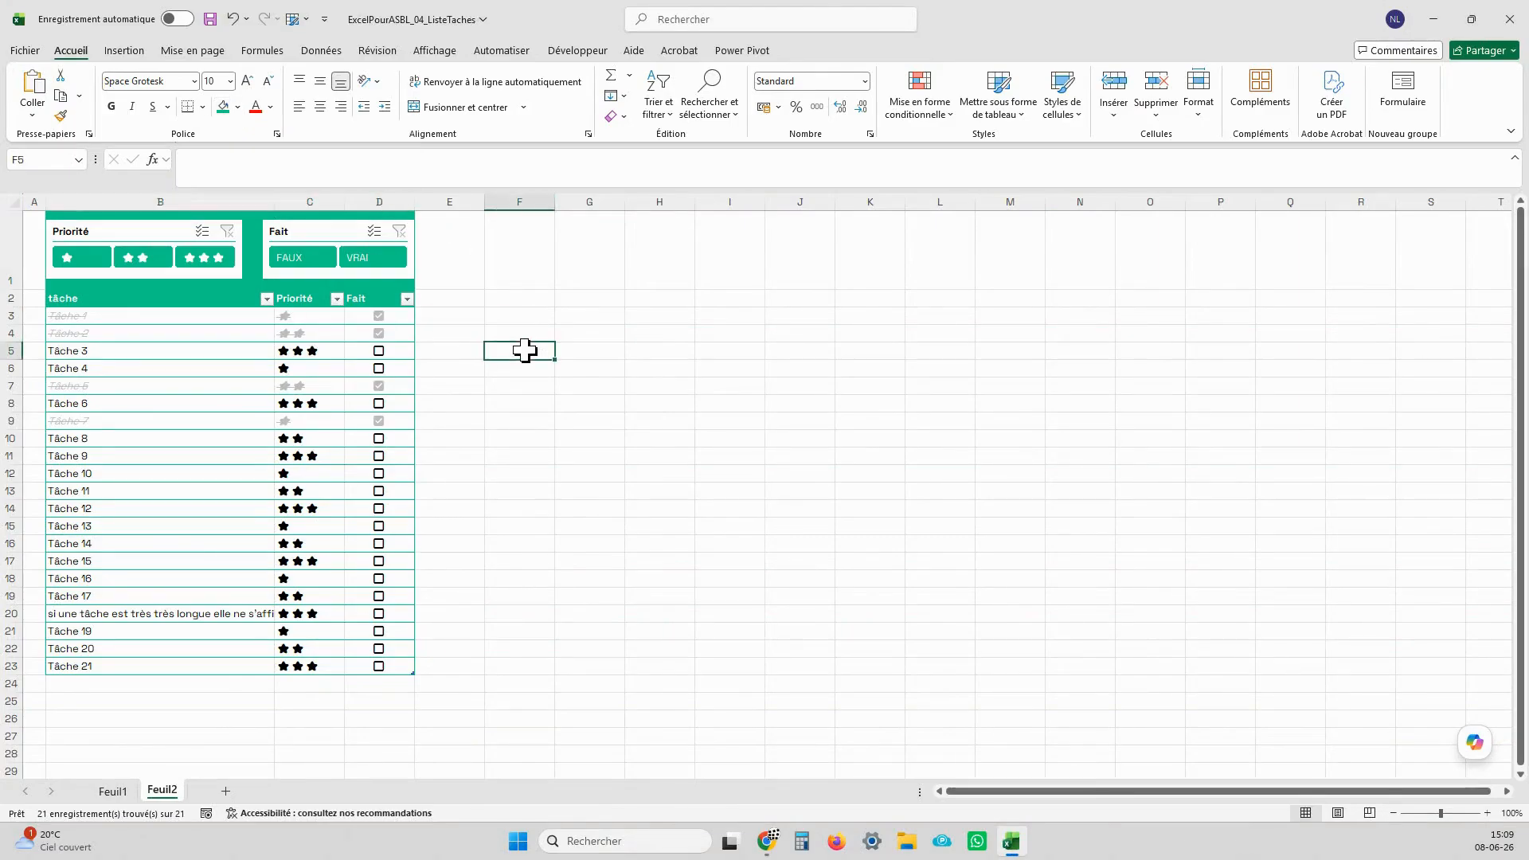
Step: Hide the gridlines on the Feuil2 sheet
{"action": "left_click", "coordinate": [434, 51]}
{"action": "left_click", "coordinate": [559, 97]}
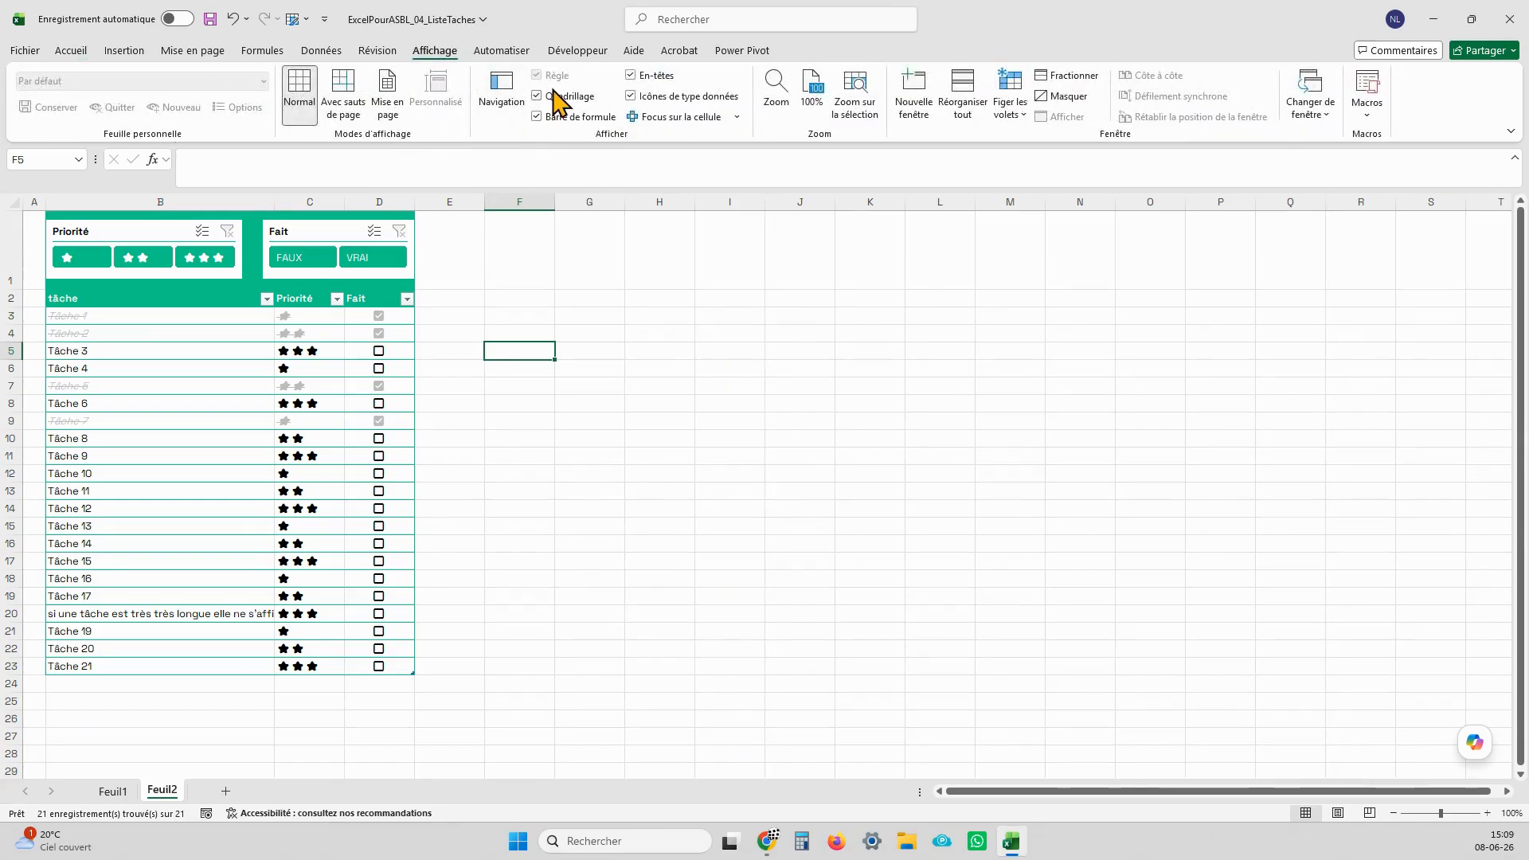
{"action": "left_click", "coordinate": [488, 514]}
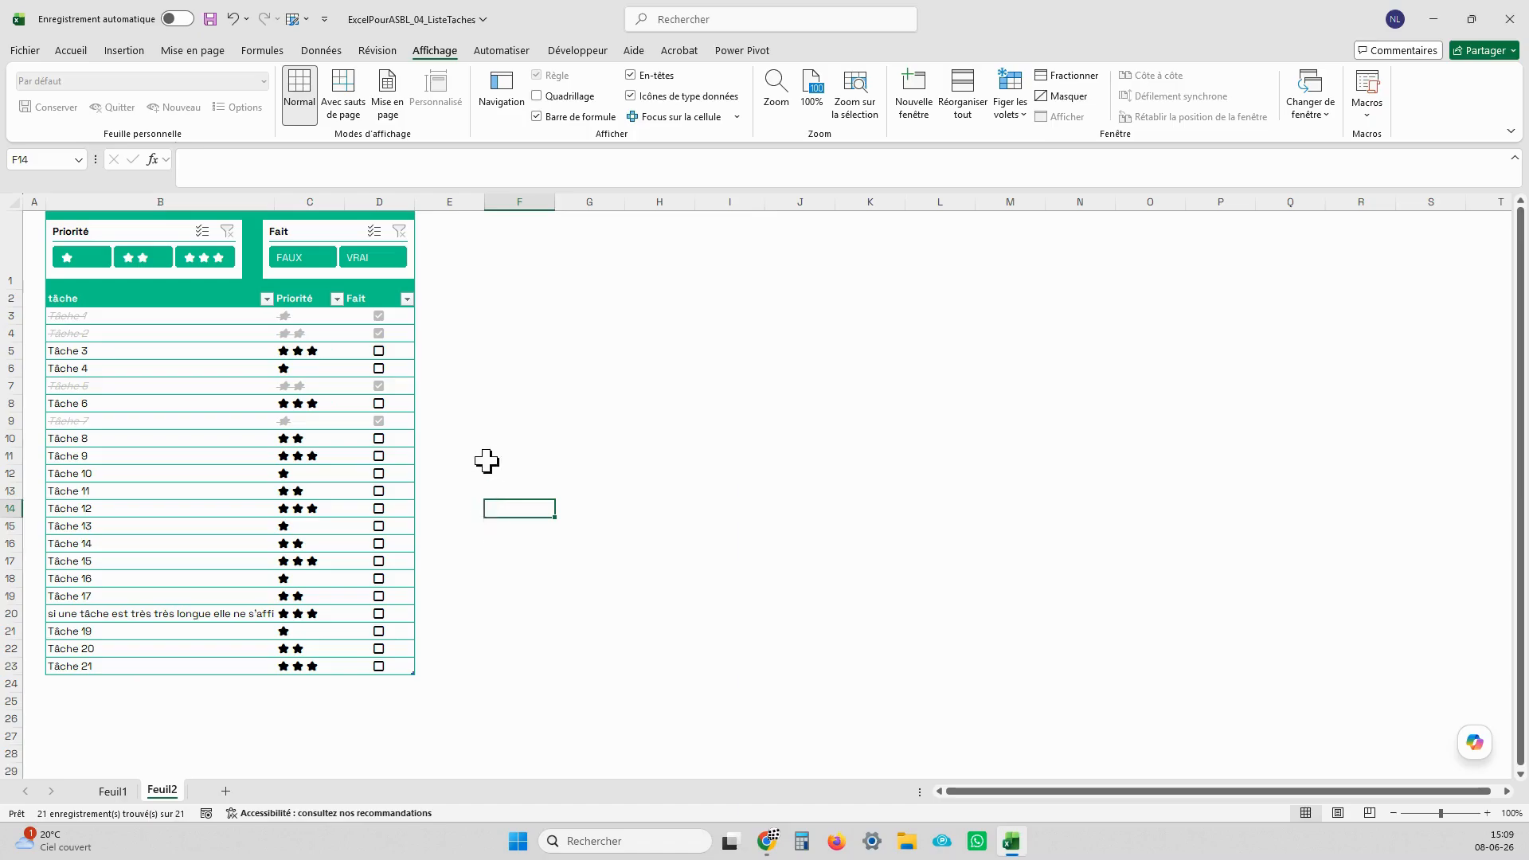
Step: Turn on text wrapping for all entries in the tâche column so the long task in B20 fits
{"action": "left_click", "coordinate": [107, 618]}
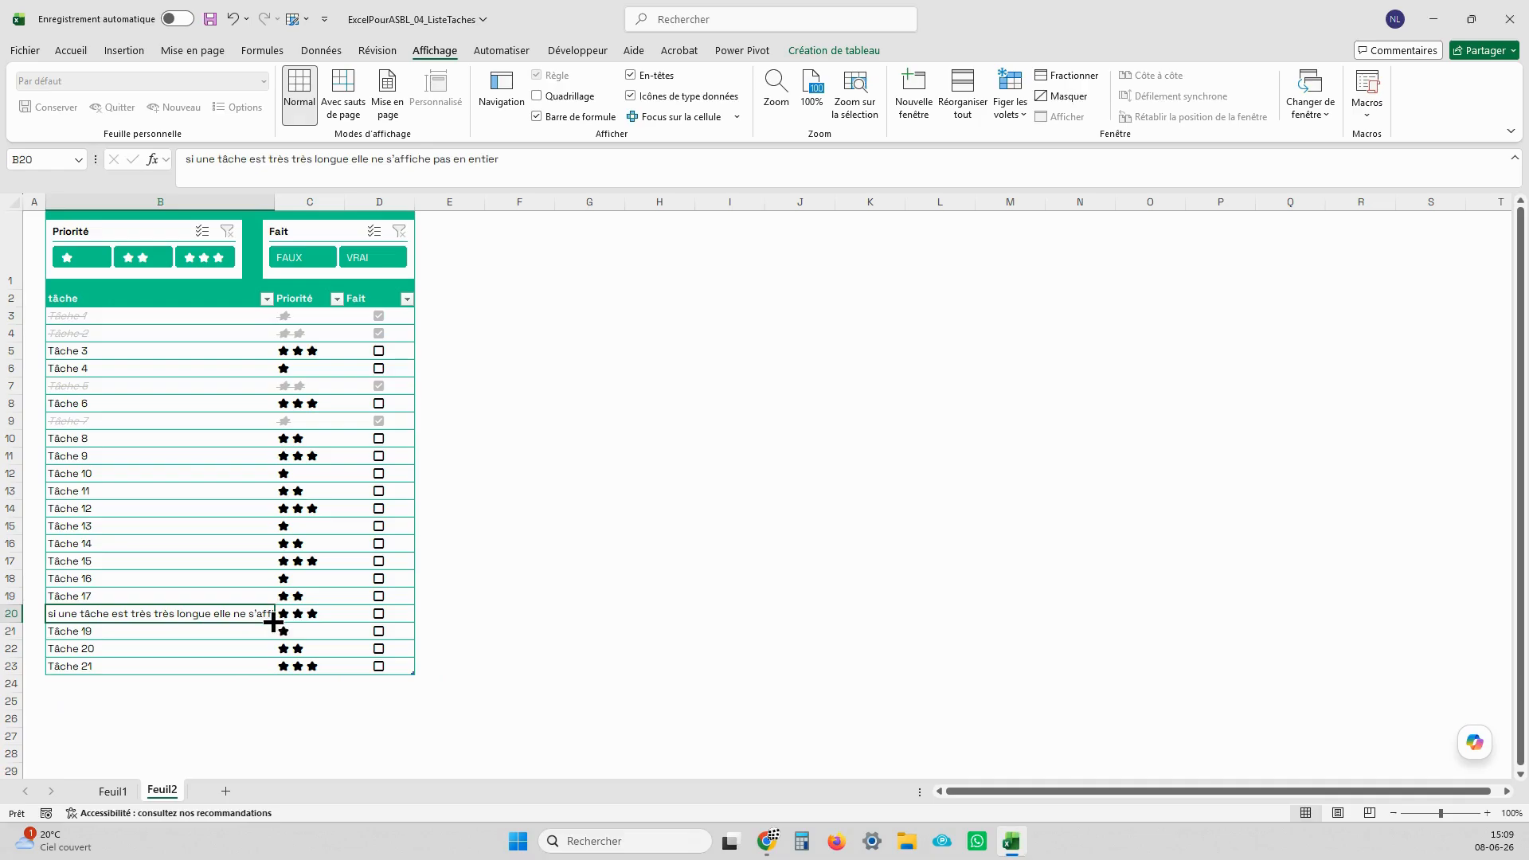
{"action": "left_click", "coordinate": [171, 287]}
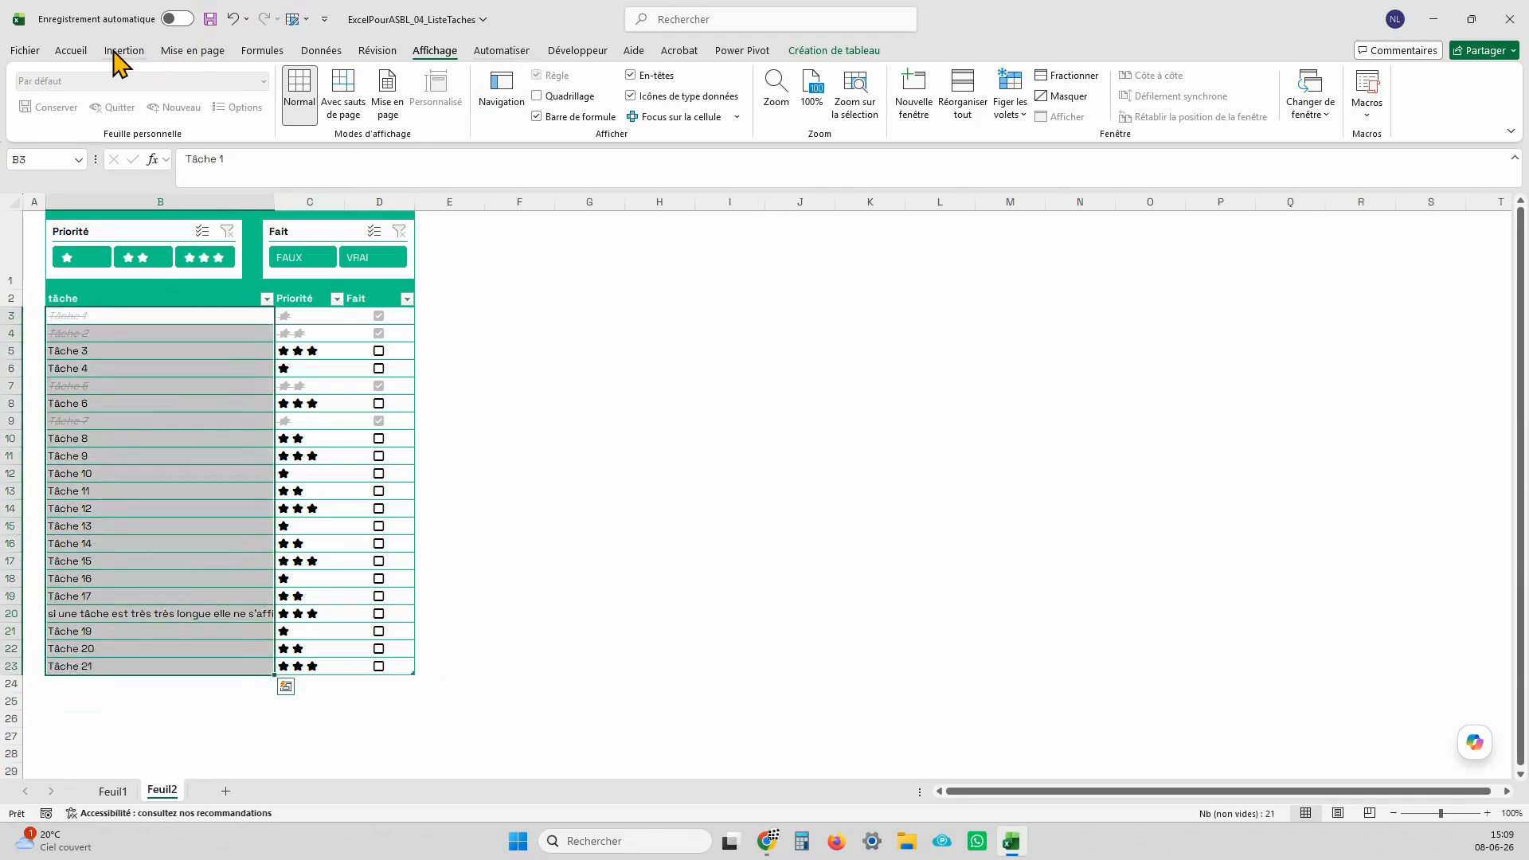
{"action": "left_click", "coordinate": [71, 51]}
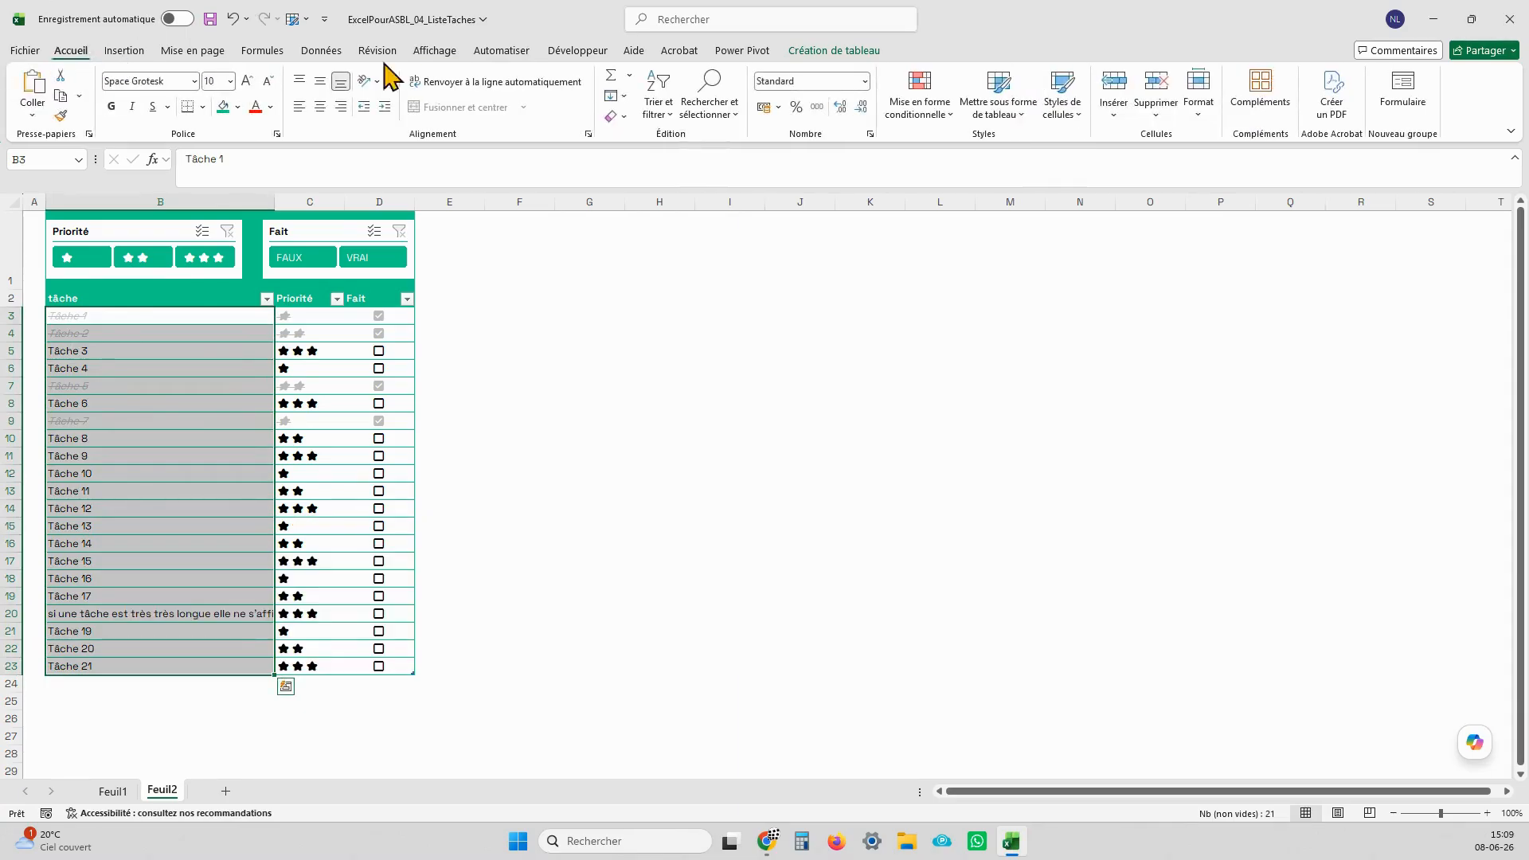
{"action": "left_click", "coordinate": [529, 82]}
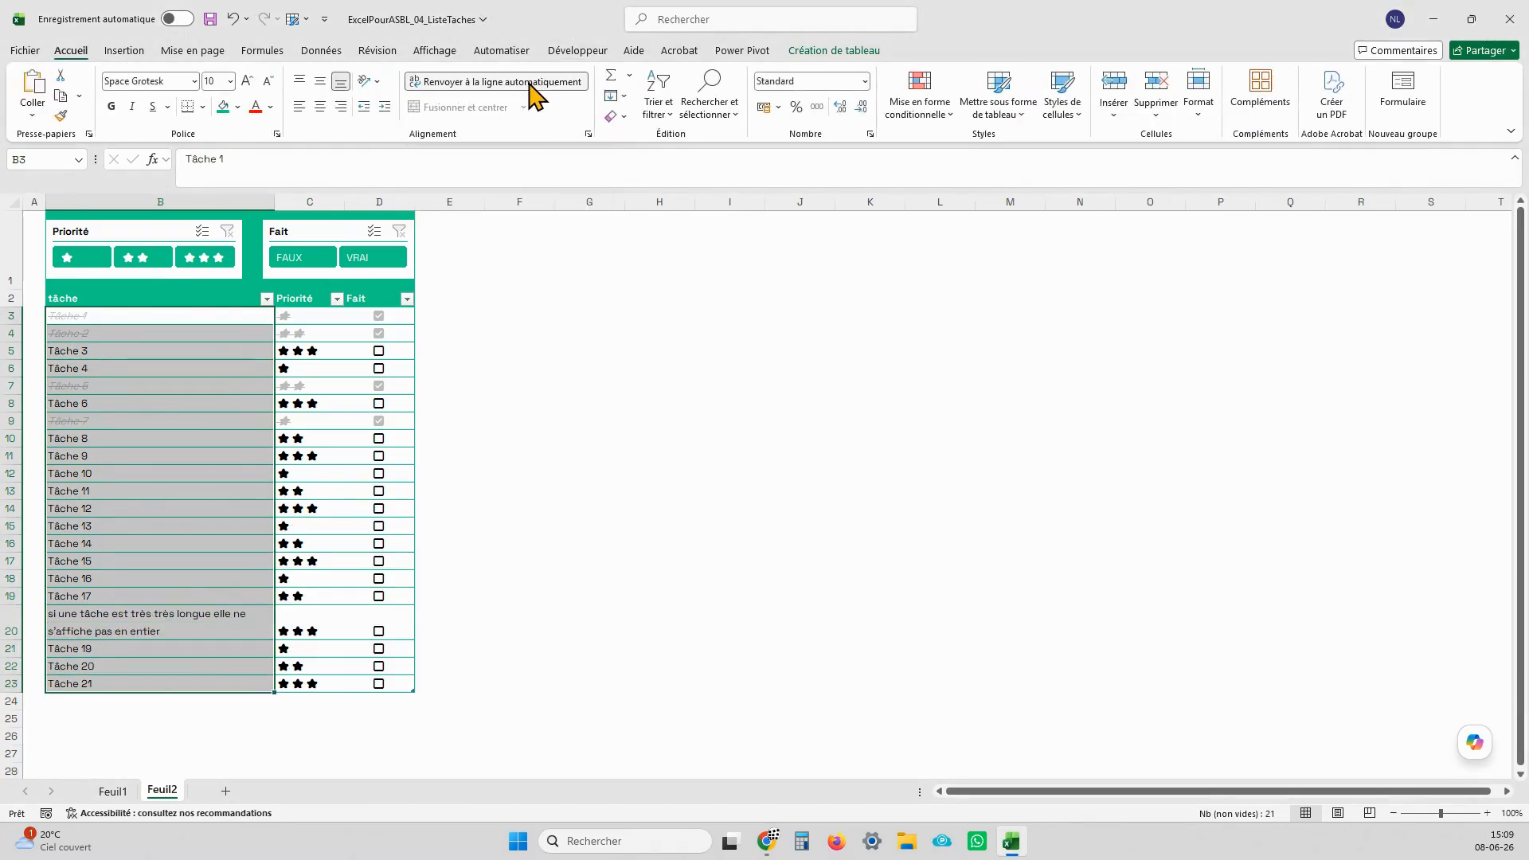
Step: Center the Priorité column's star entries both vertically and horizontally
{"action": "left_click", "coordinate": [312, 285]}
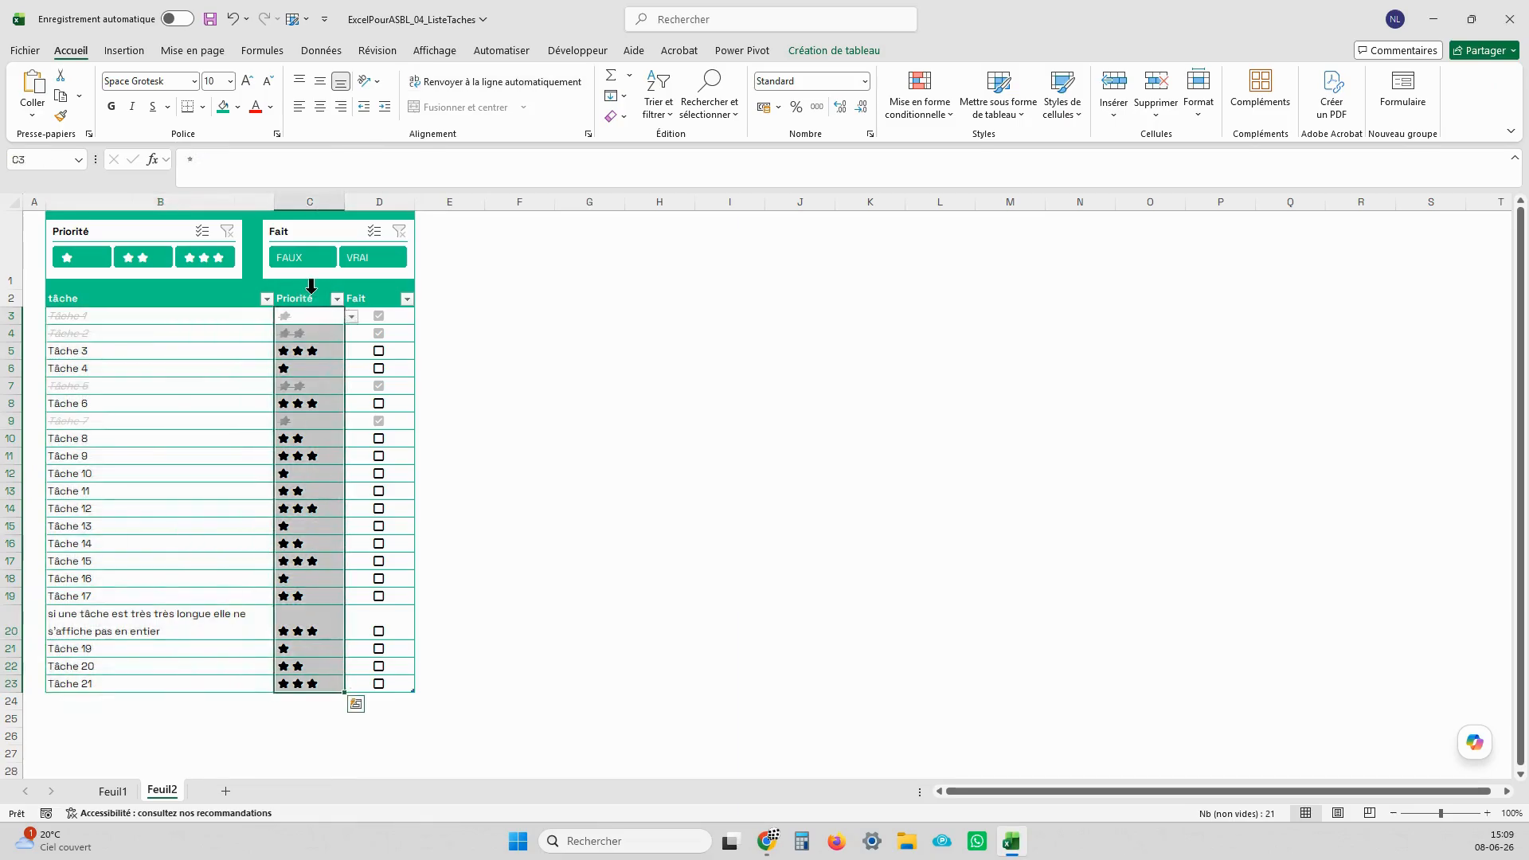
{"action": "left_click", "coordinate": [320, 82]}
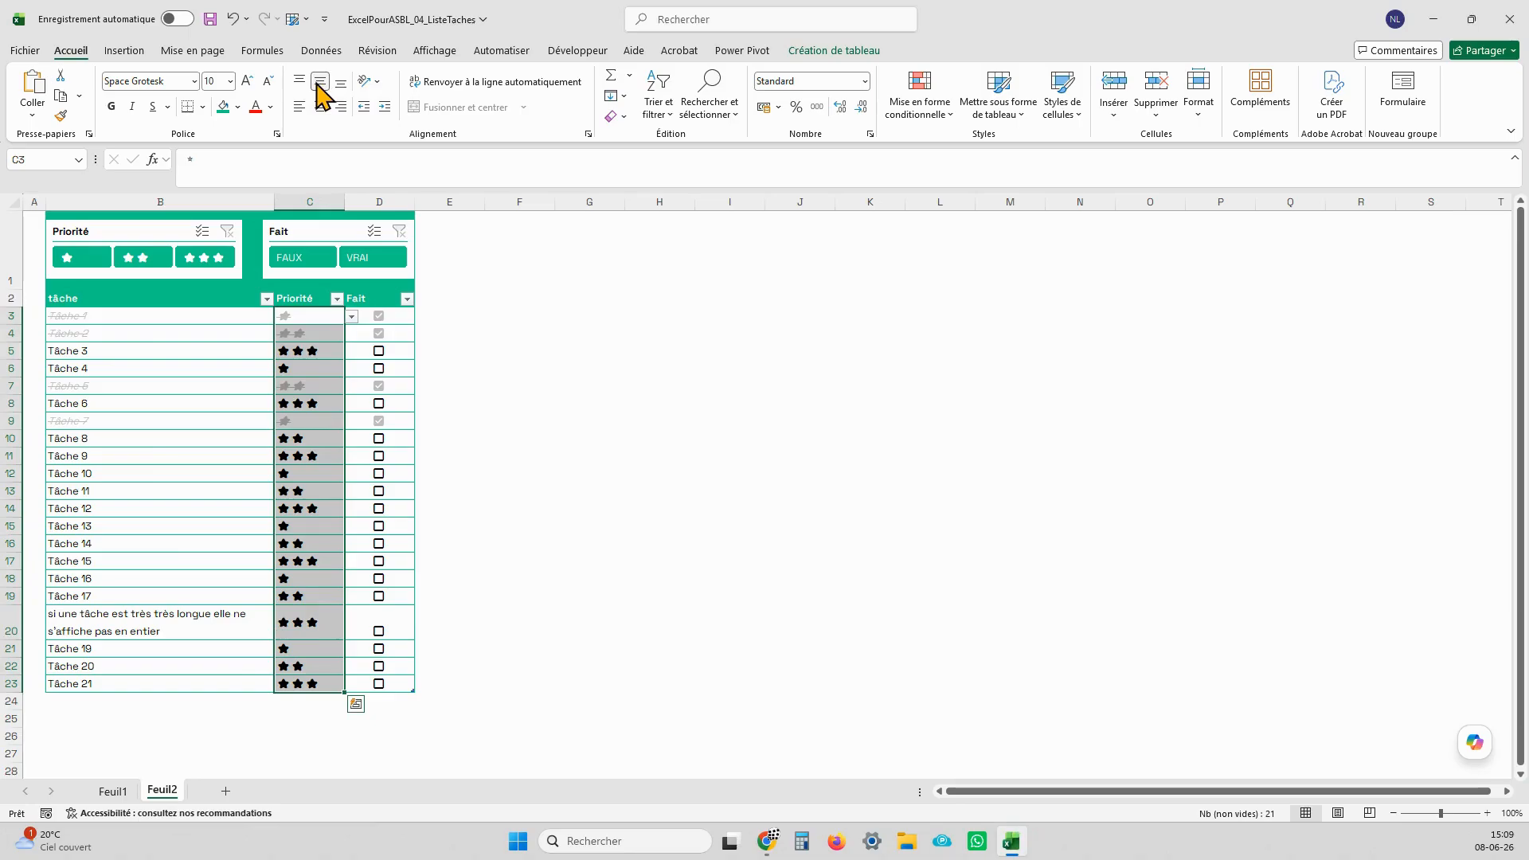
{"action": "left_click", "coordinate": [319, 106]}
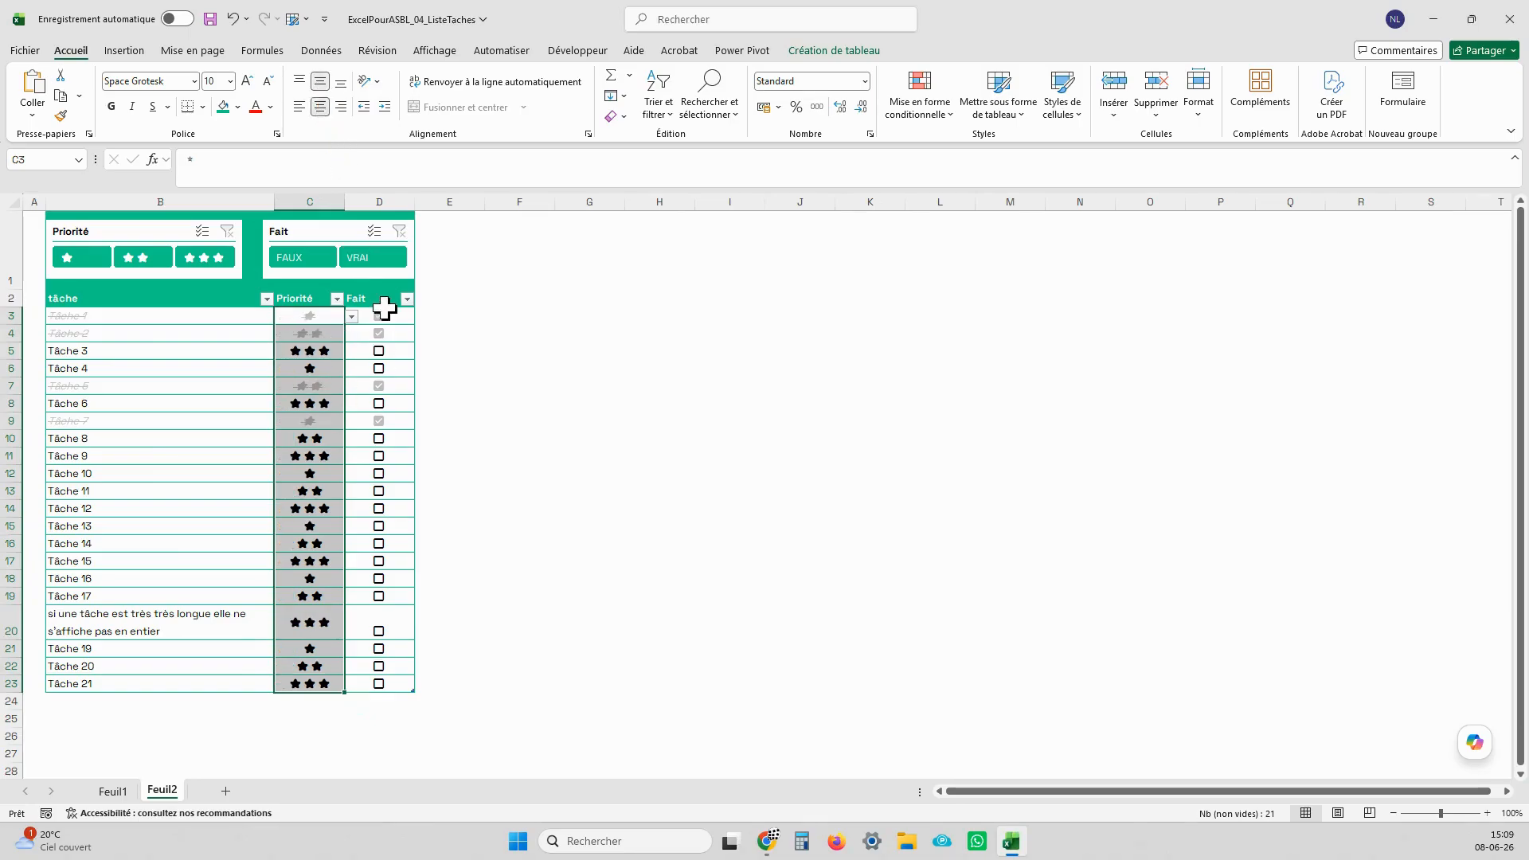